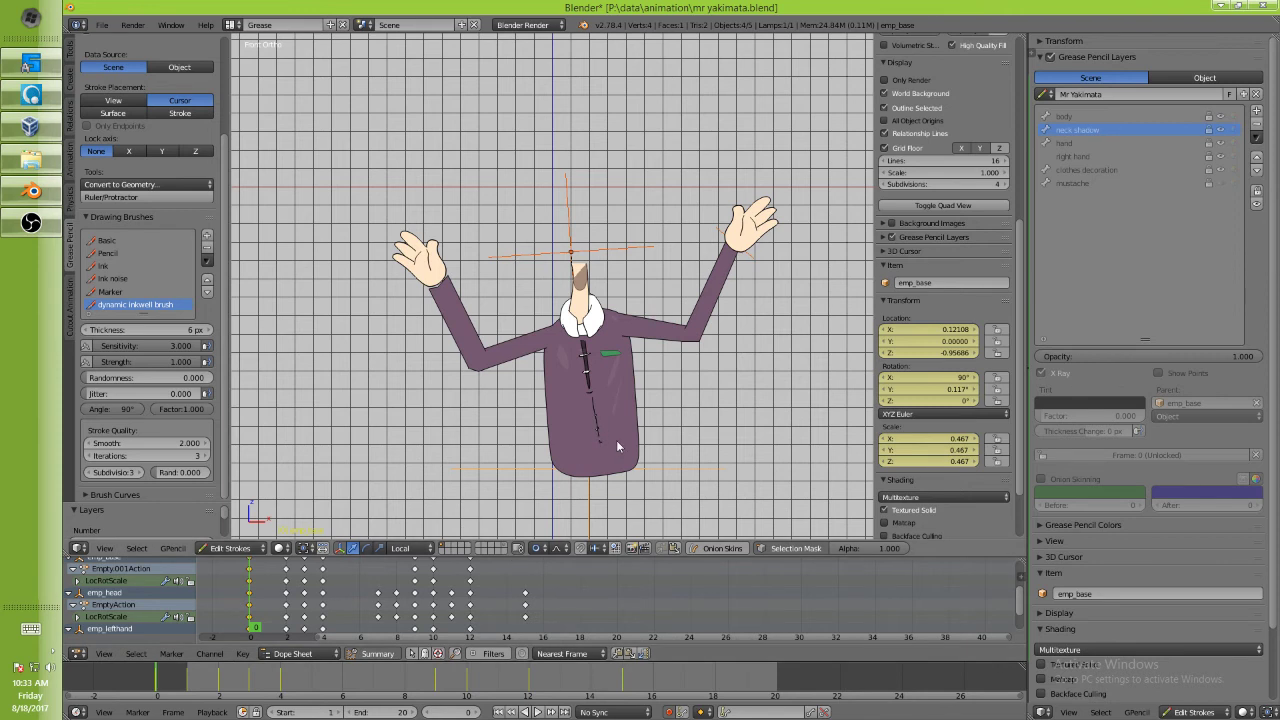
Play back the animation once, and select the emp_lefthand empty in Object Mode.
key(alt+a)
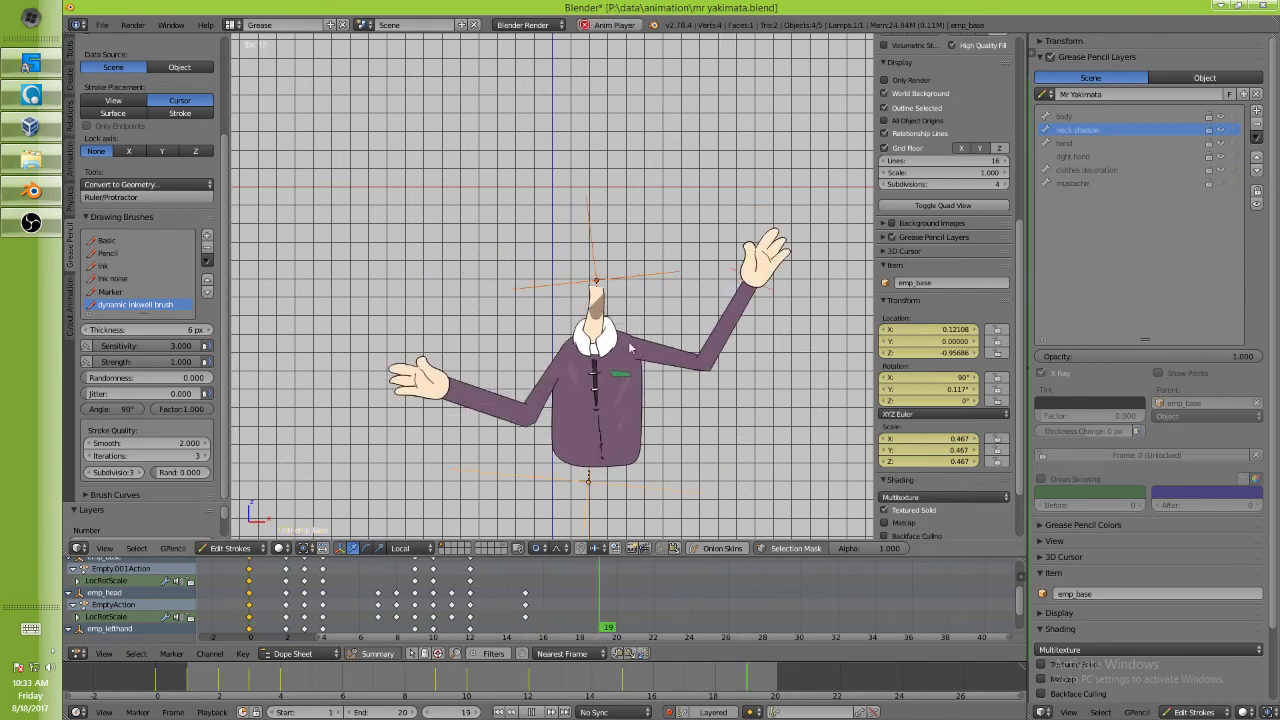
key(Escape)
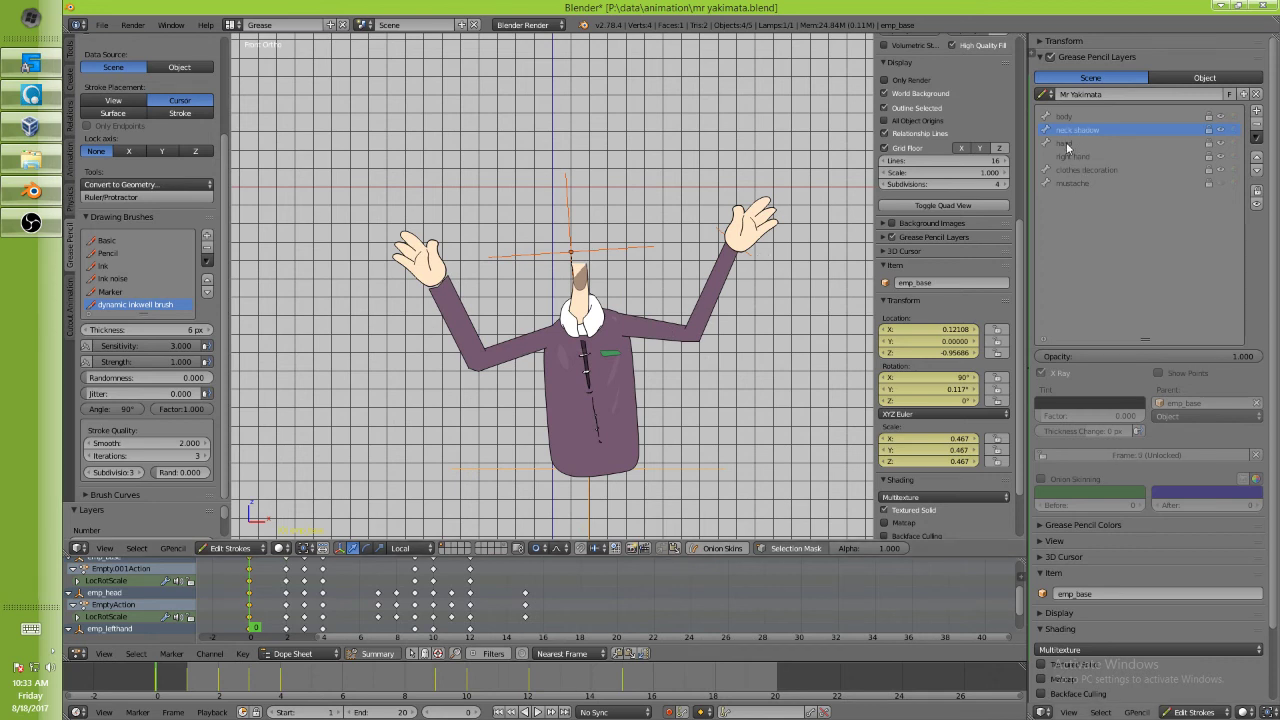
key(Tab)
right_click(752, 262)
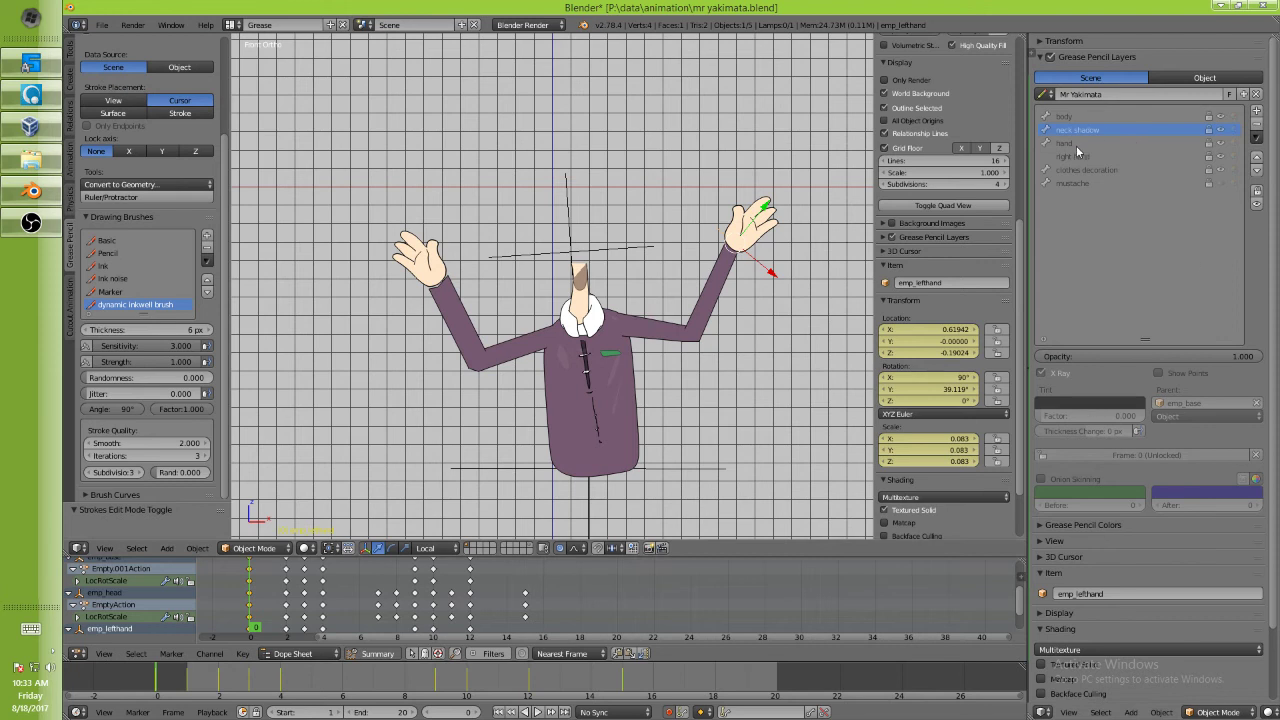
Make the hand layer active and unlock all six grease pencil layers of Mr Yakimata.
click(1220, 144)
click(1220, 144)
click(1136, 144)
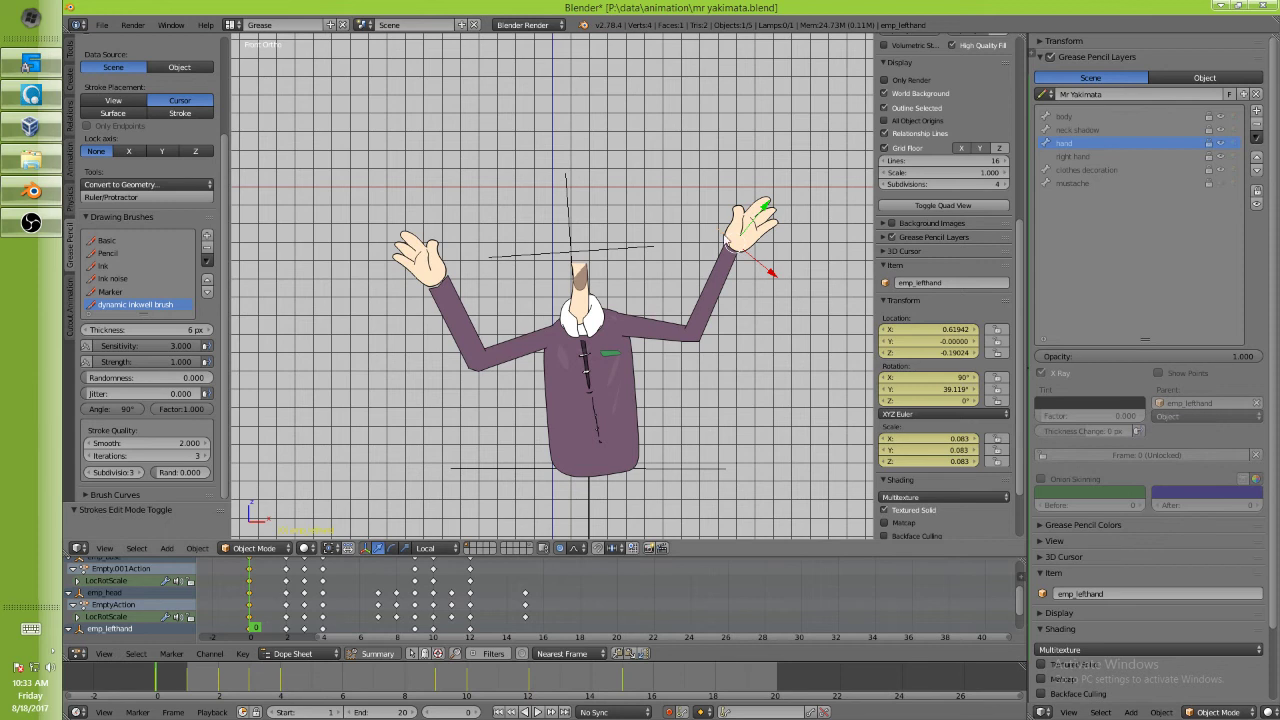
click(1209, 145)
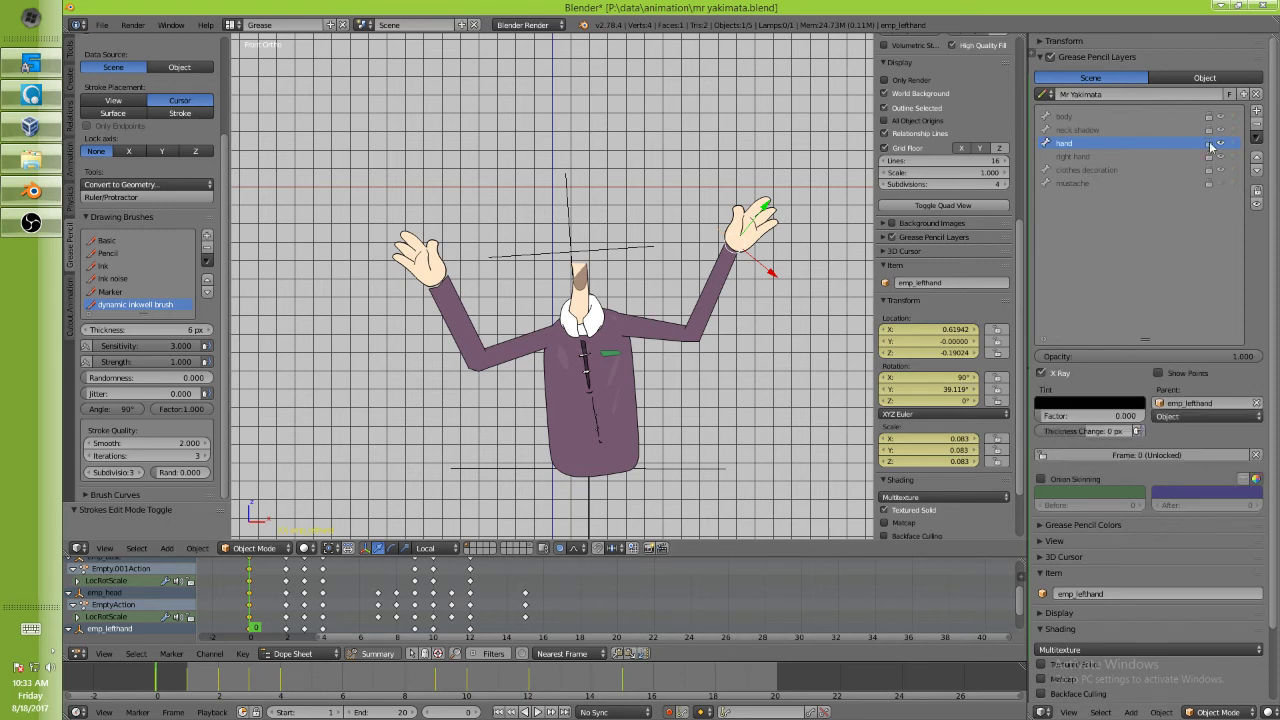
click(1209, 130)
click(1209, 117)
click(1209, 157)
click(1209, 170)
click(1209, 183)
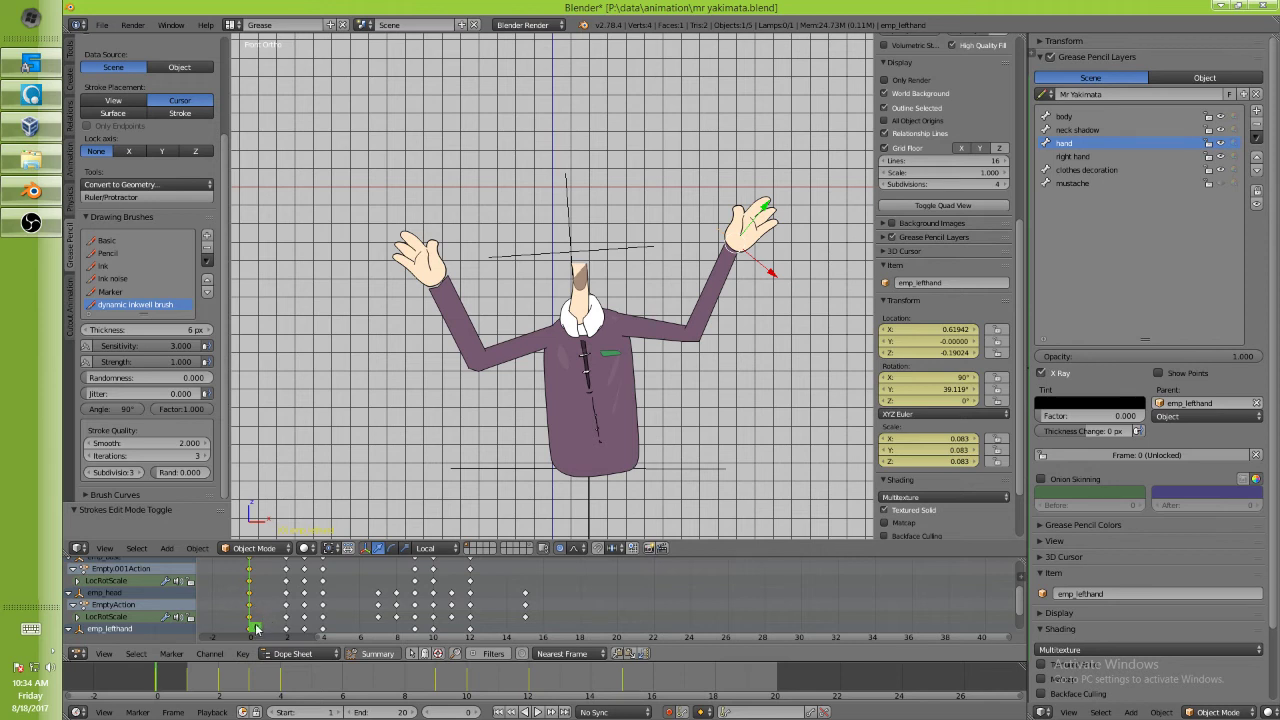
Play back the animation and try moving the emp_base empty at frame 0.
key(alt+a)
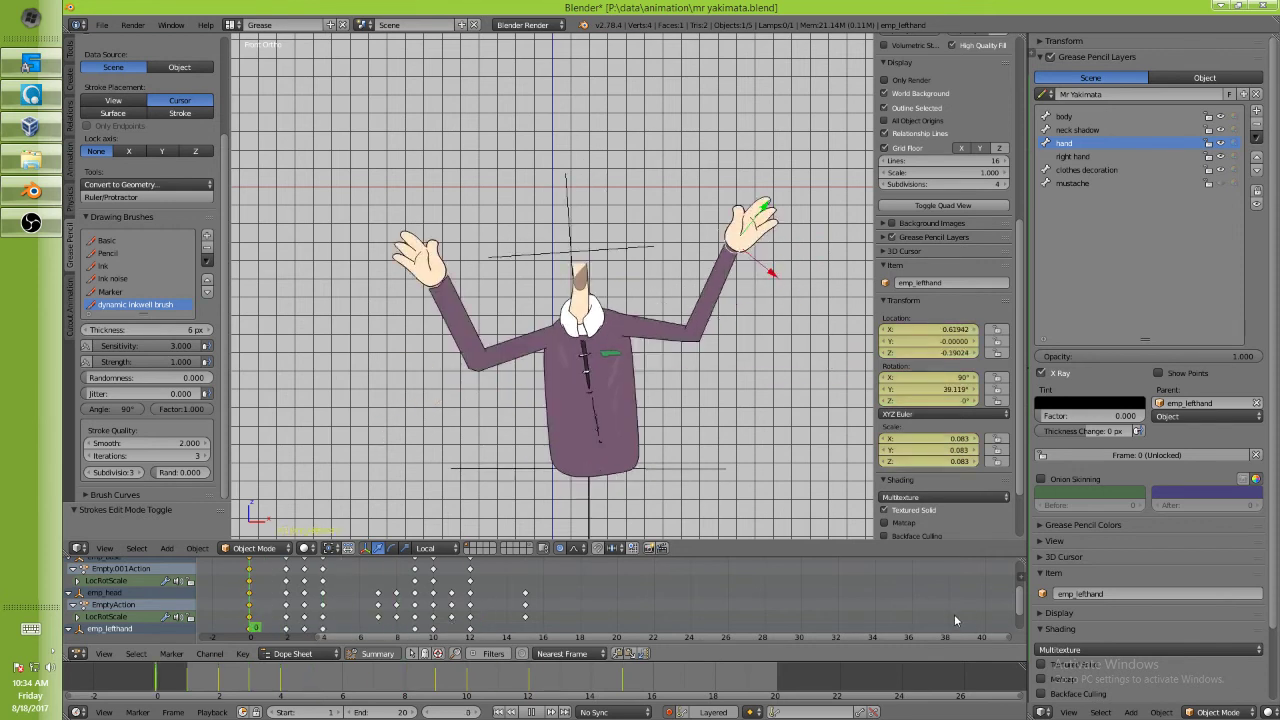
key(alt+a)
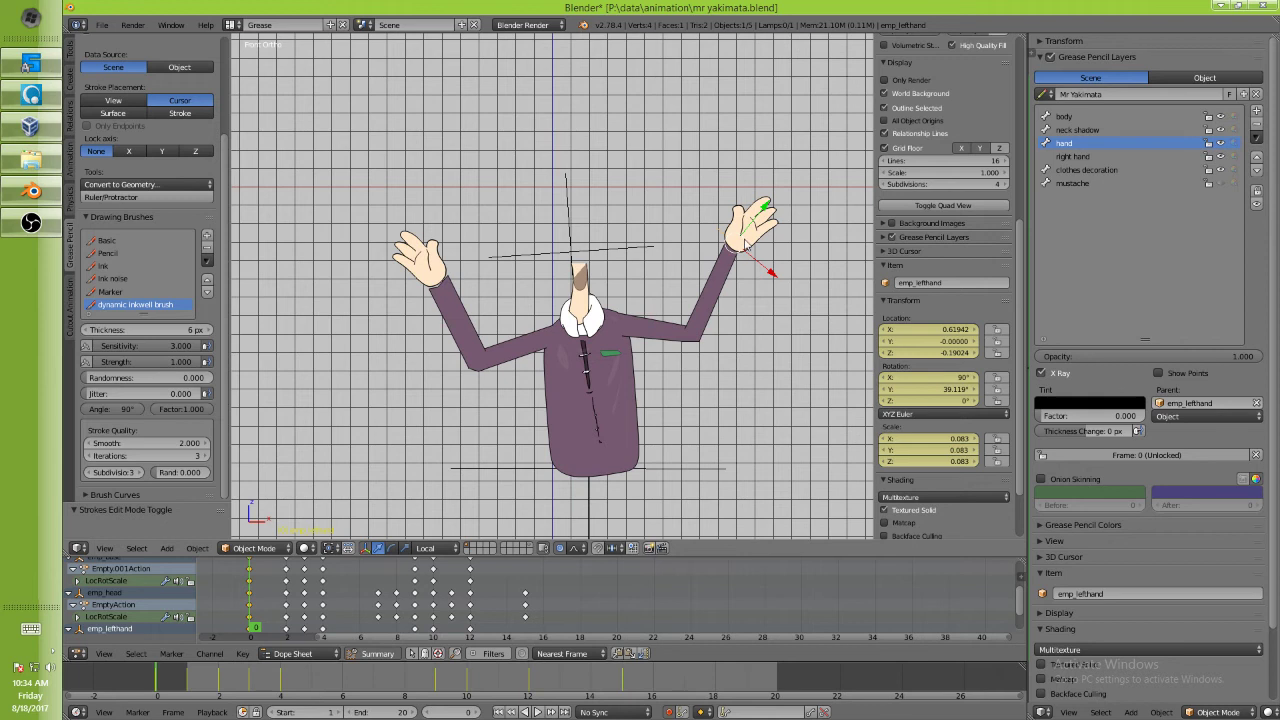
right_click(683, 475)
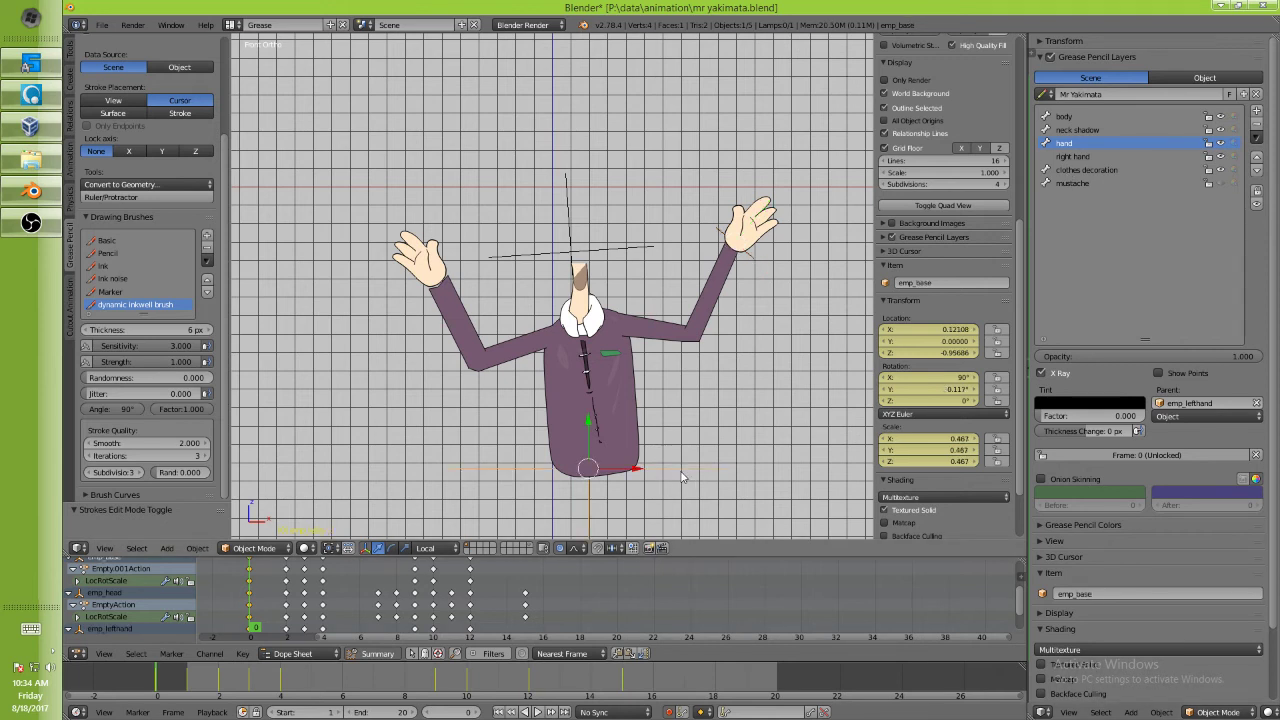
key(g)
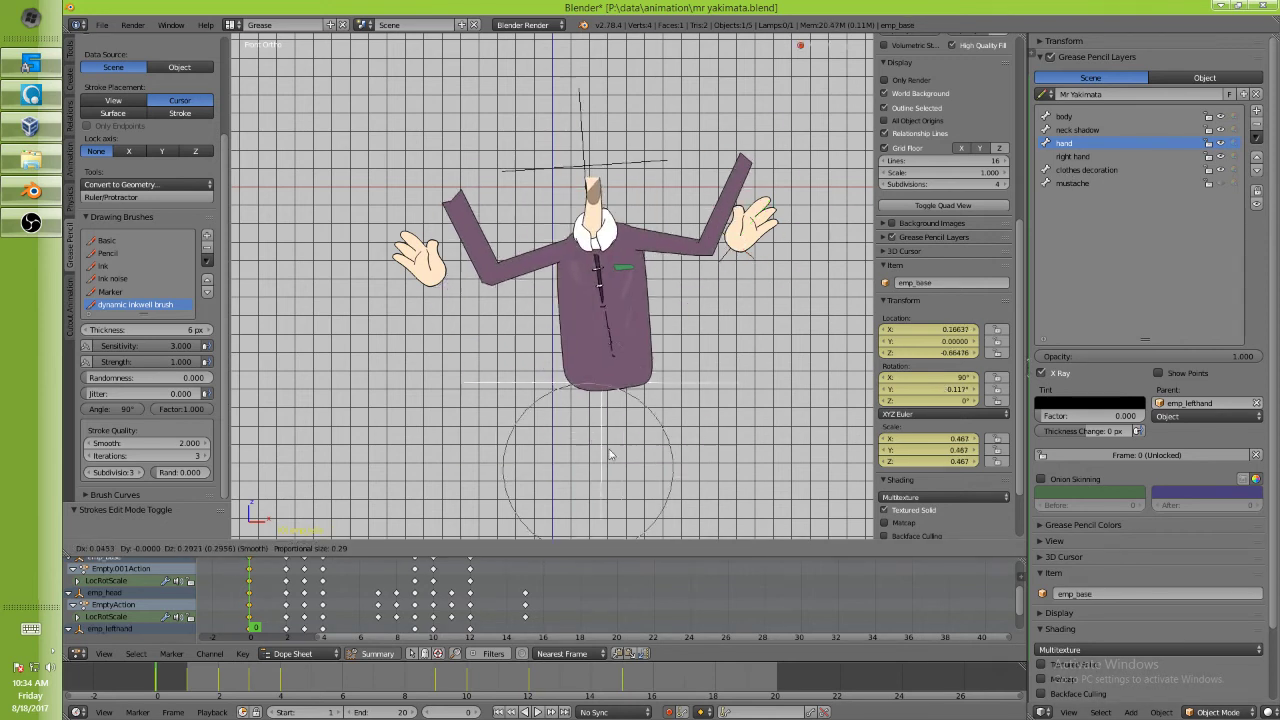
click(688, 432)
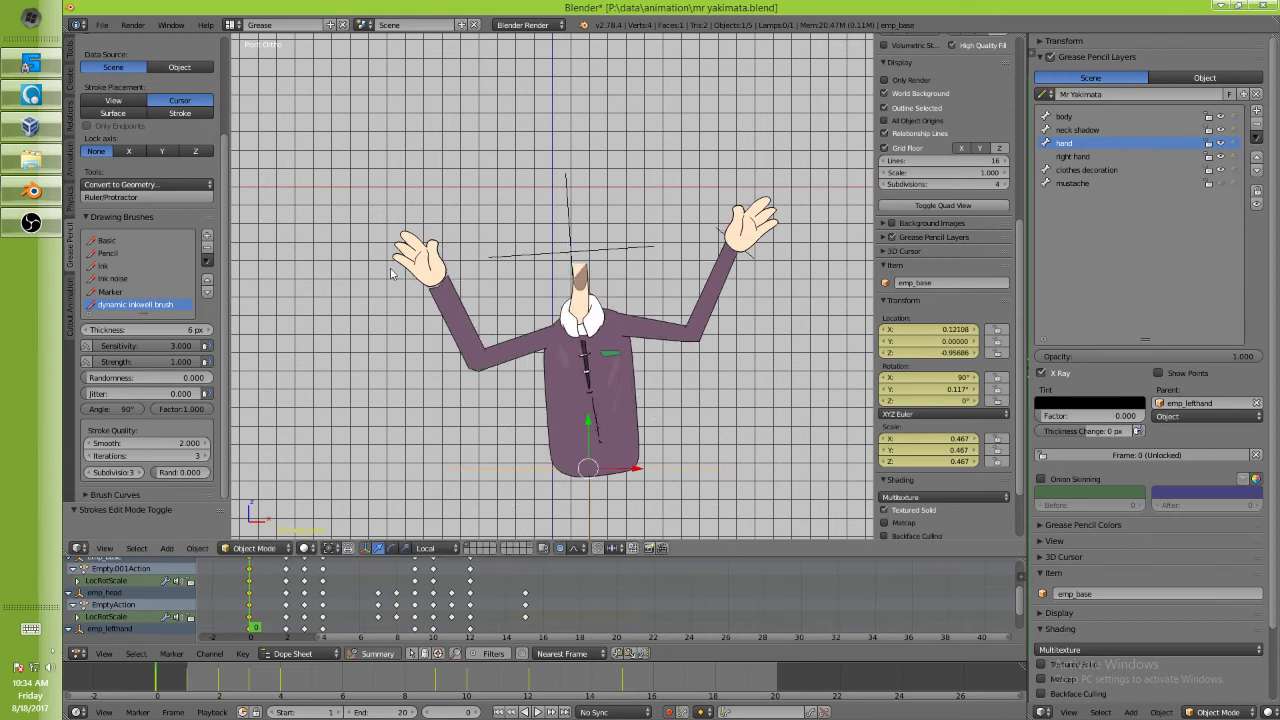
mouse_move(267, 637)
mouse_down()
mouse_move(421, 637)
mouse_move(252, 637)
mouse_up()
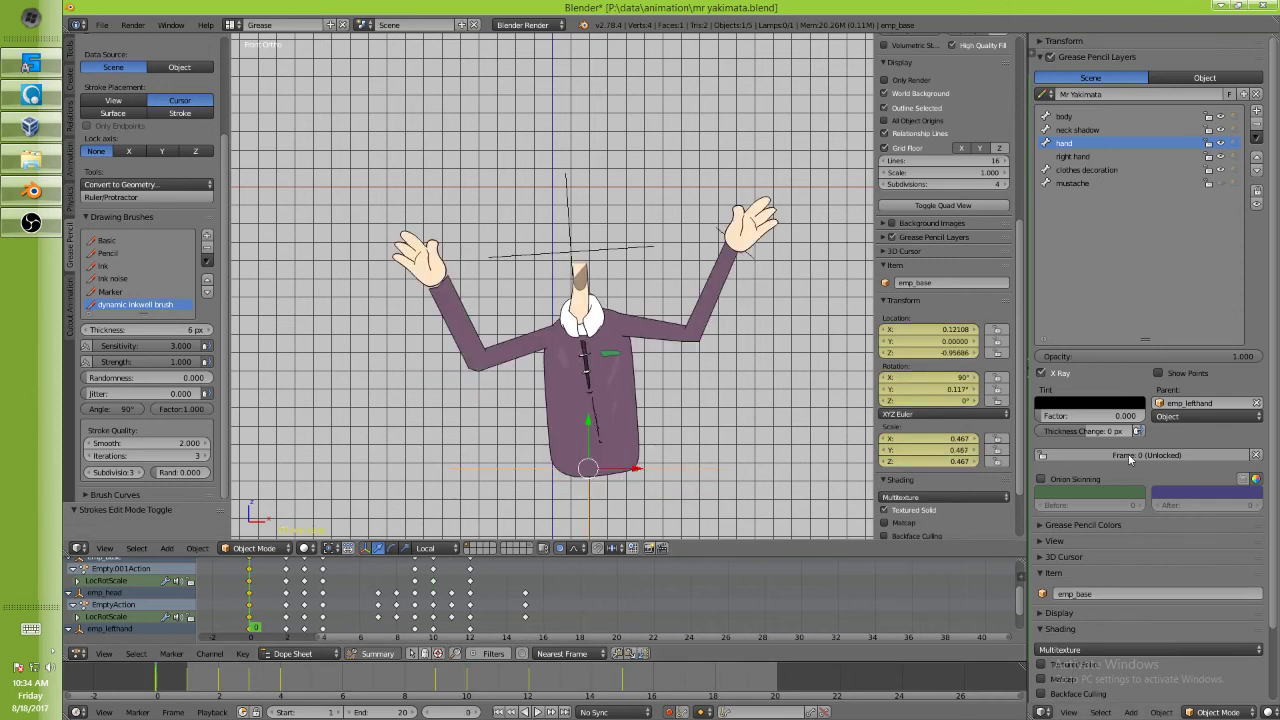
Select the emp_head empty and switch the scene's grease pencil data to head.
right_click(582, 257)
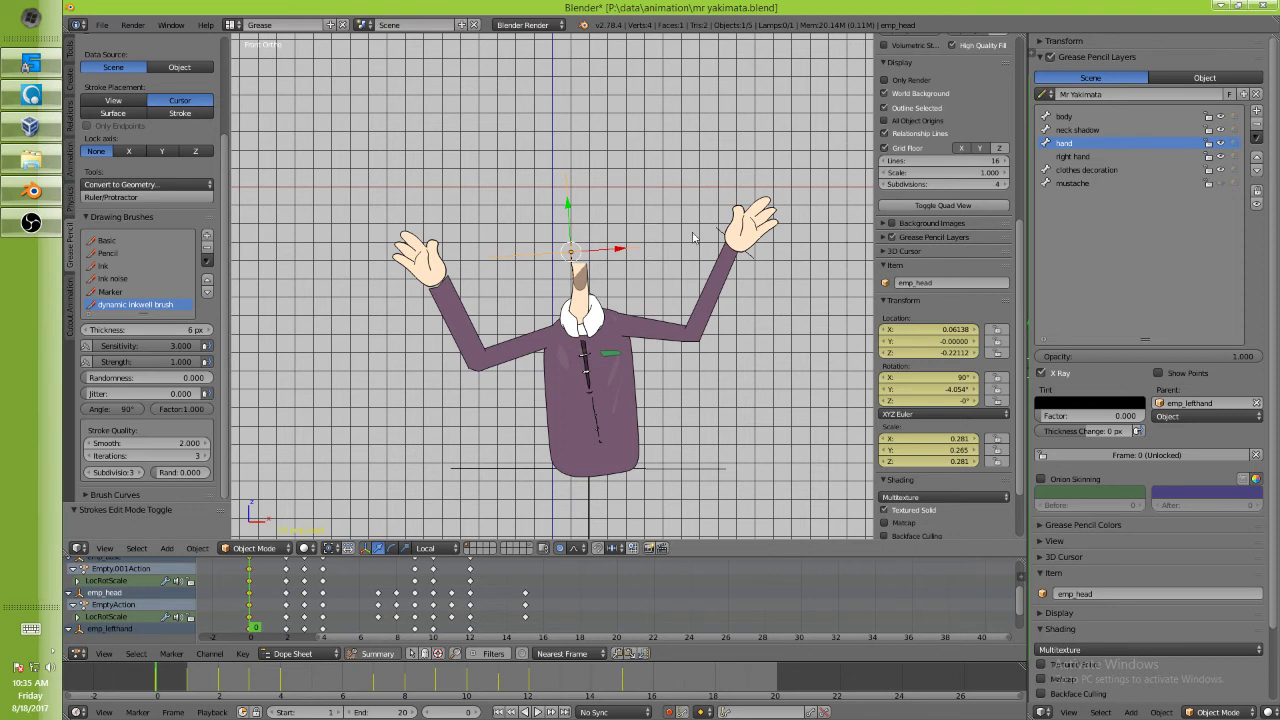
click(1048, 94)
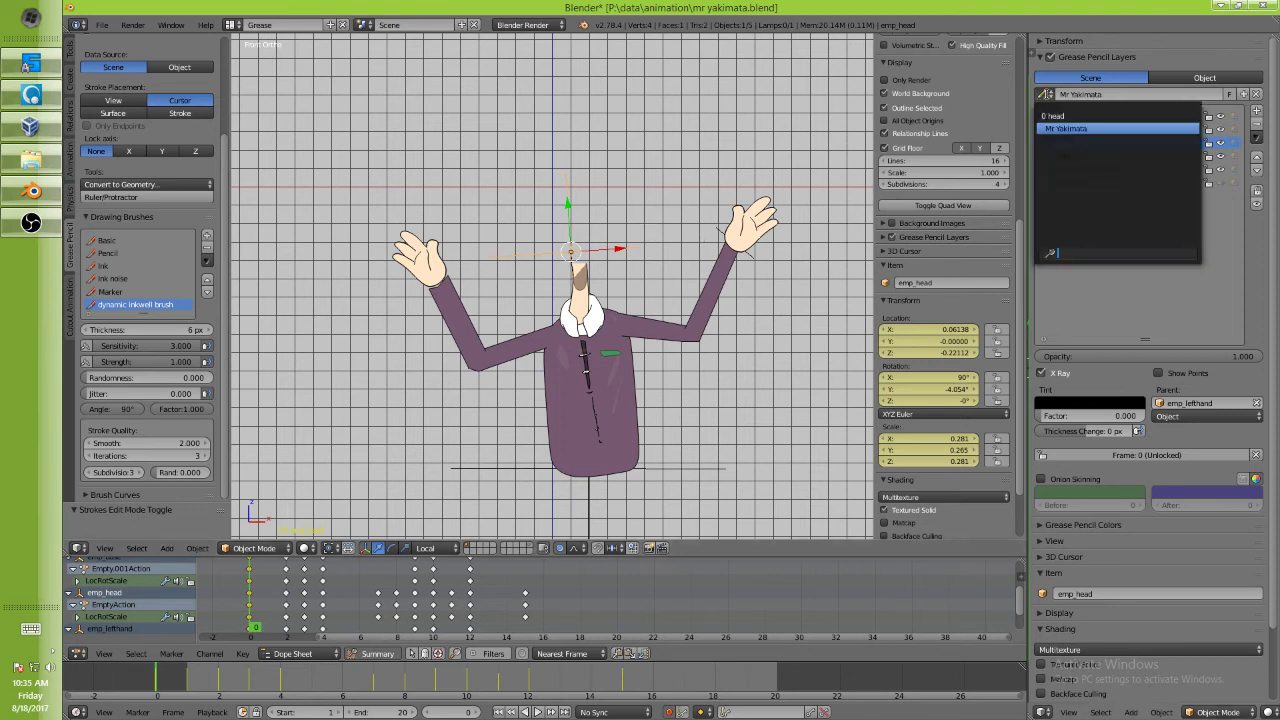
click(1065, 114)
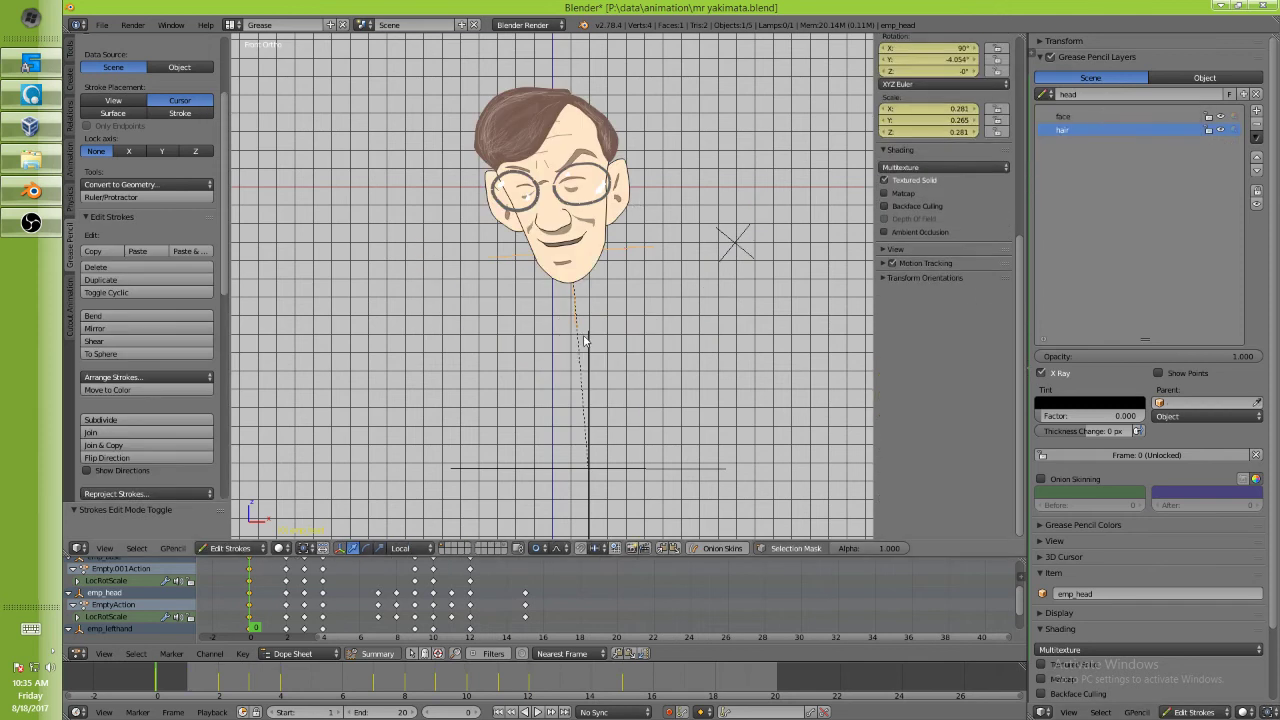
Play back the head animation and examine the face drawing up close.
key(alt+a)
key(Escape)
click(397, 612)
key(shift+Left)
scroll(614, 238, up, 4)
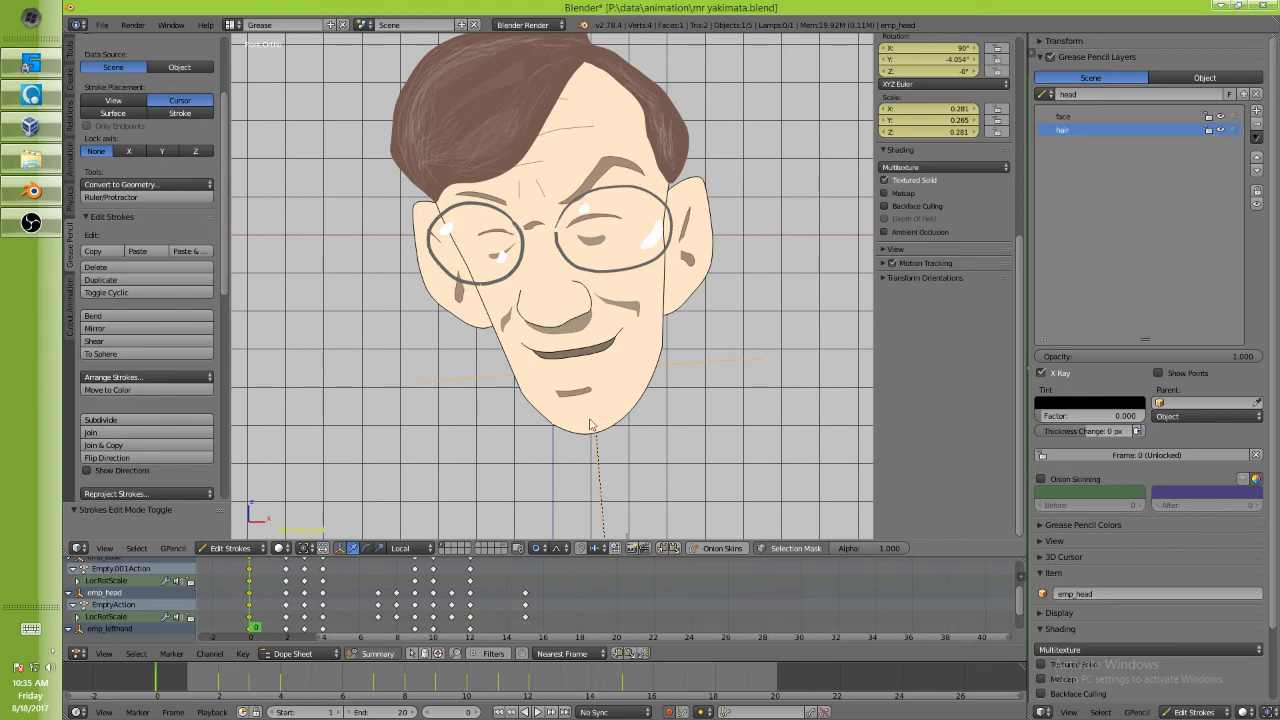
ctrl+scroll(585, 229, up, 1)
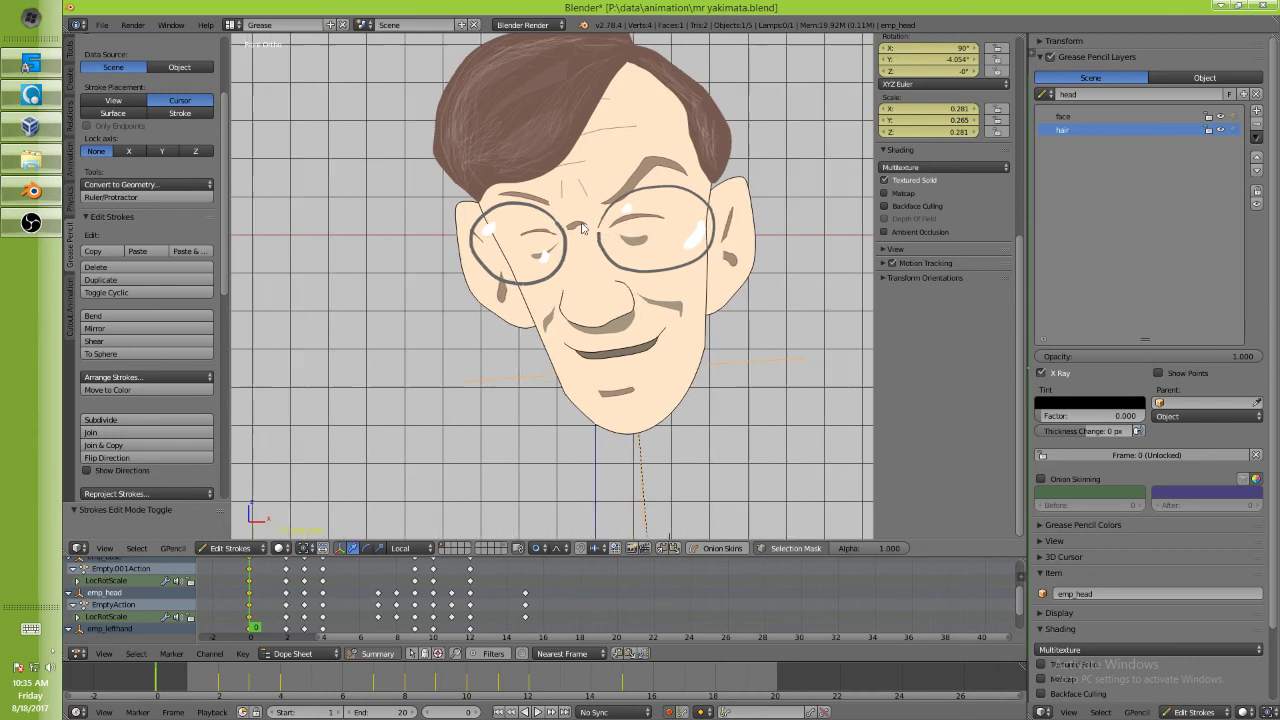
scroll(585, 229, down, 2)
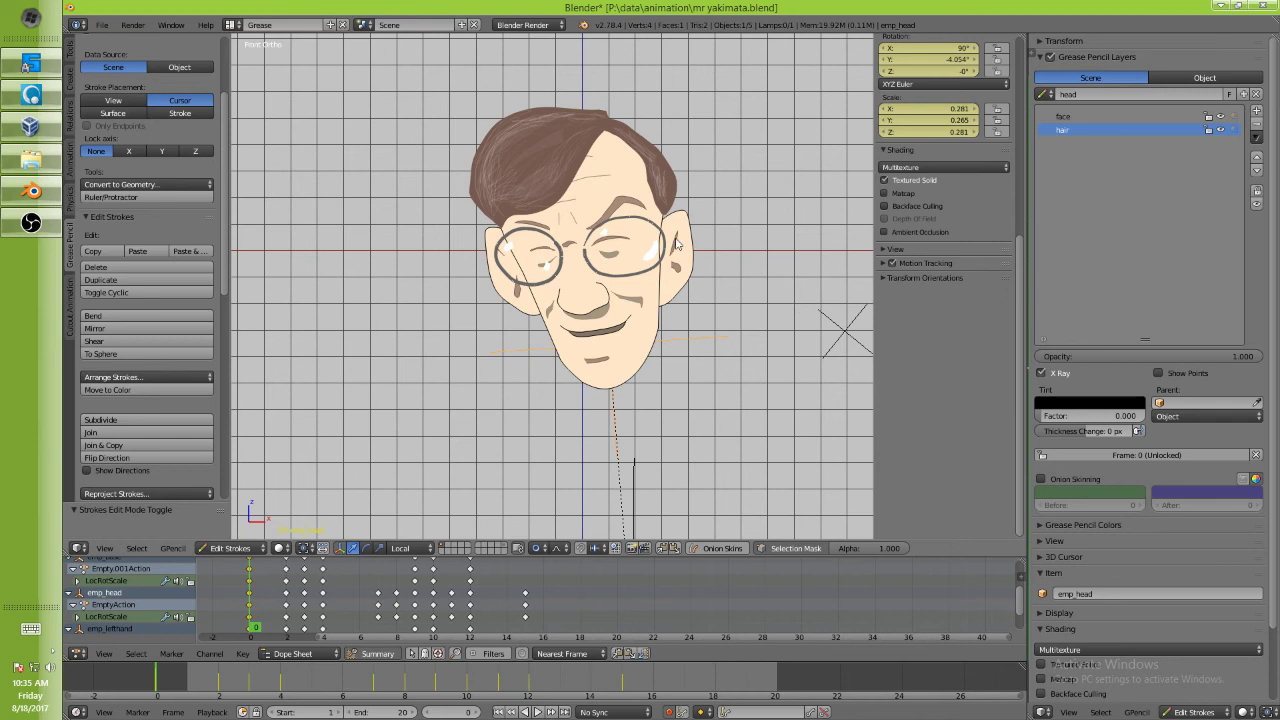
Switch the grease pencil data to Mr Yakimata and back to head.
click(1046, 94)
click(1051, 128)
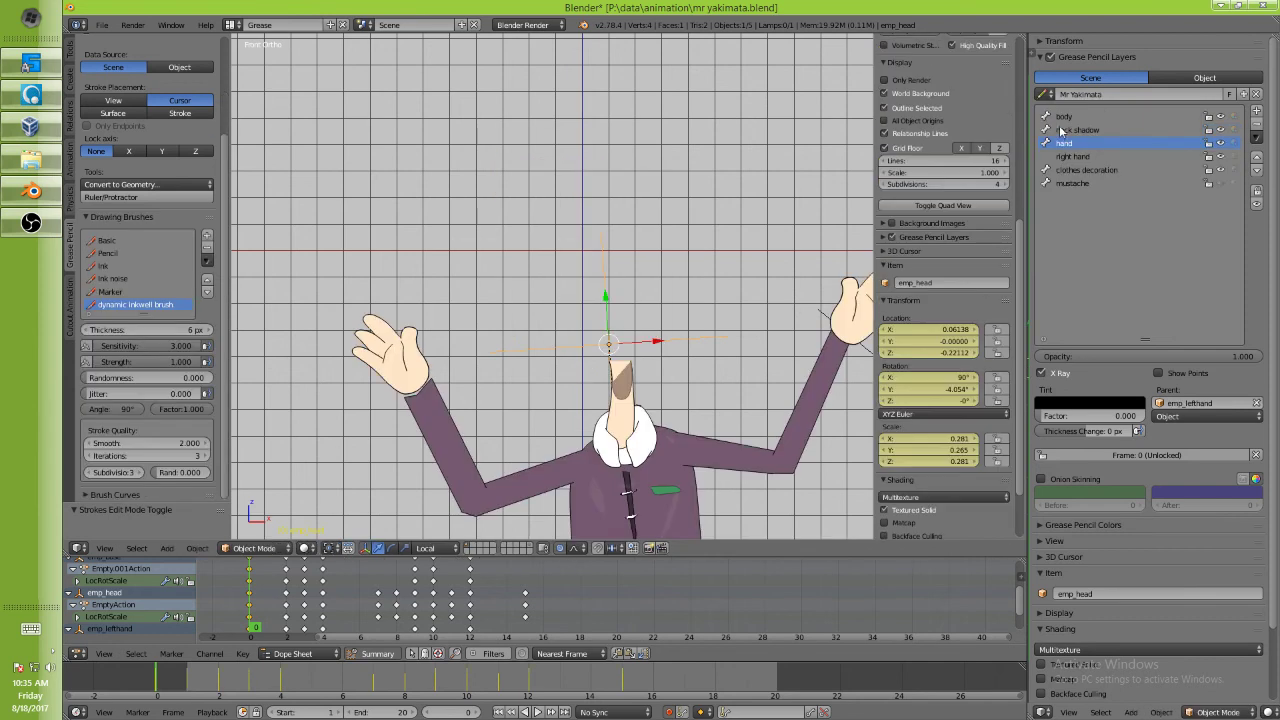
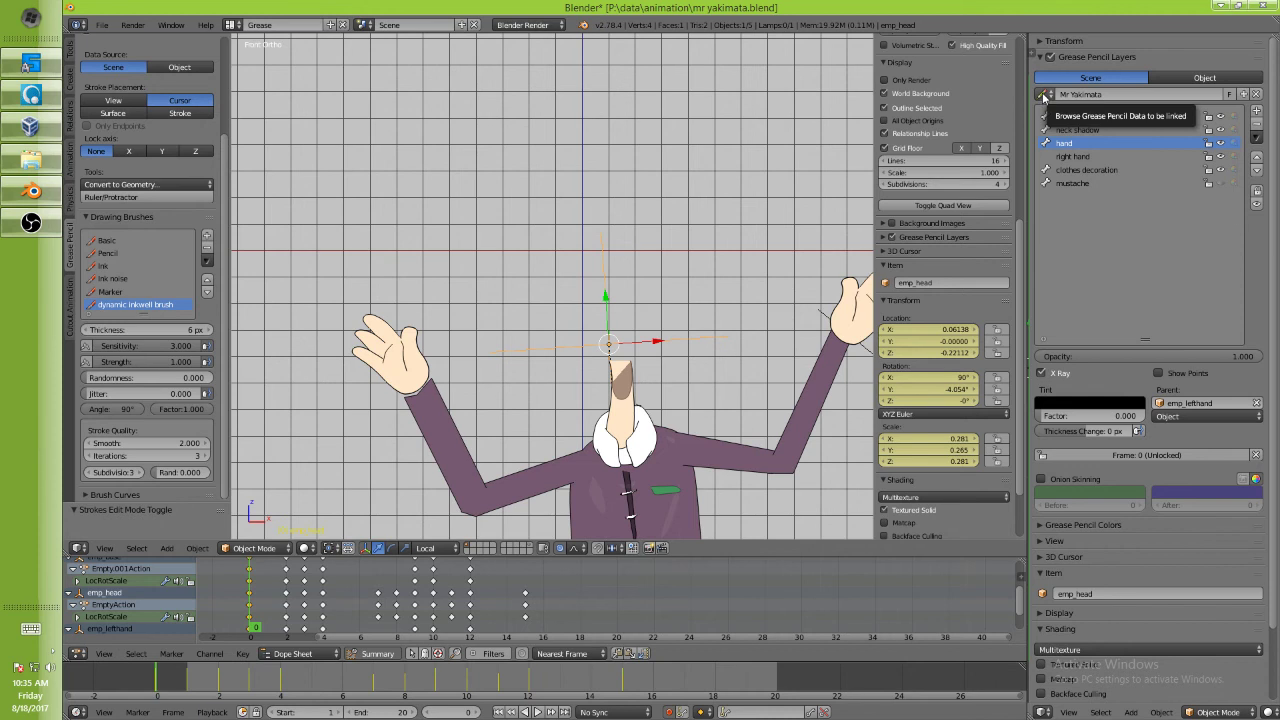
click(1044, 95)
click(1139, 131)
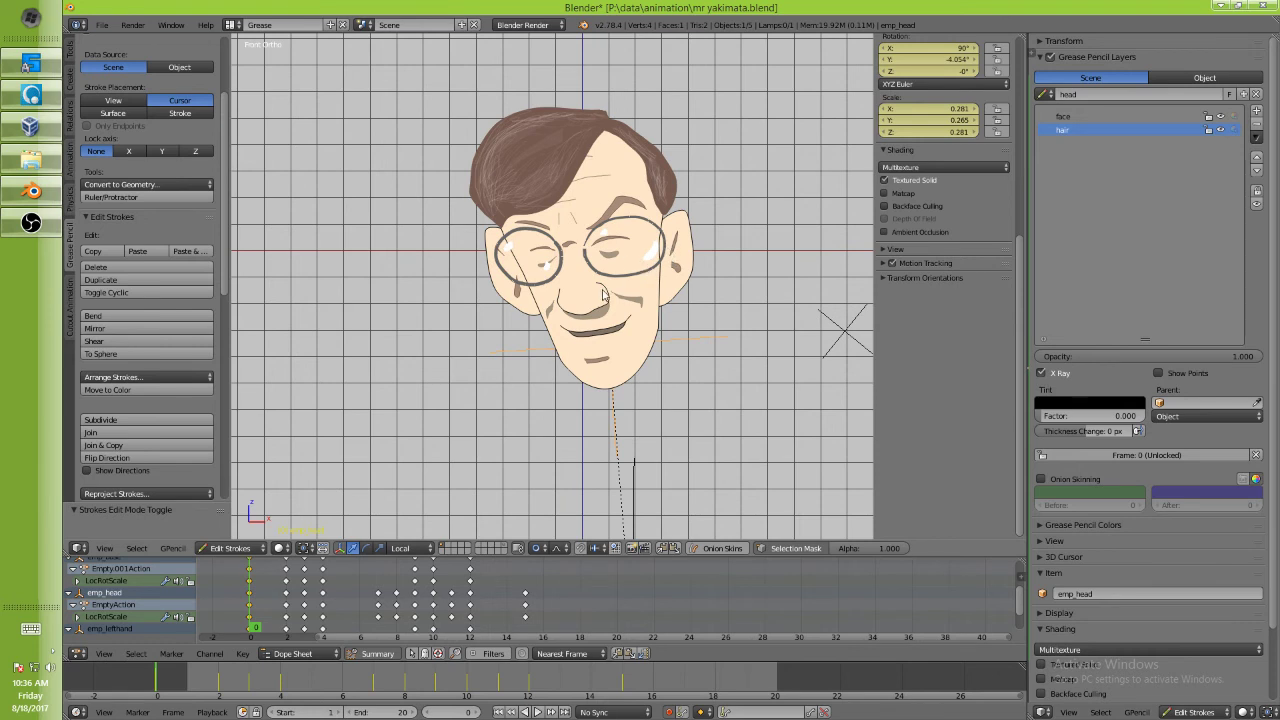
Cut all strokes from the head drawing and switch the grease pencil data to Mr Yakimata.
key(a)
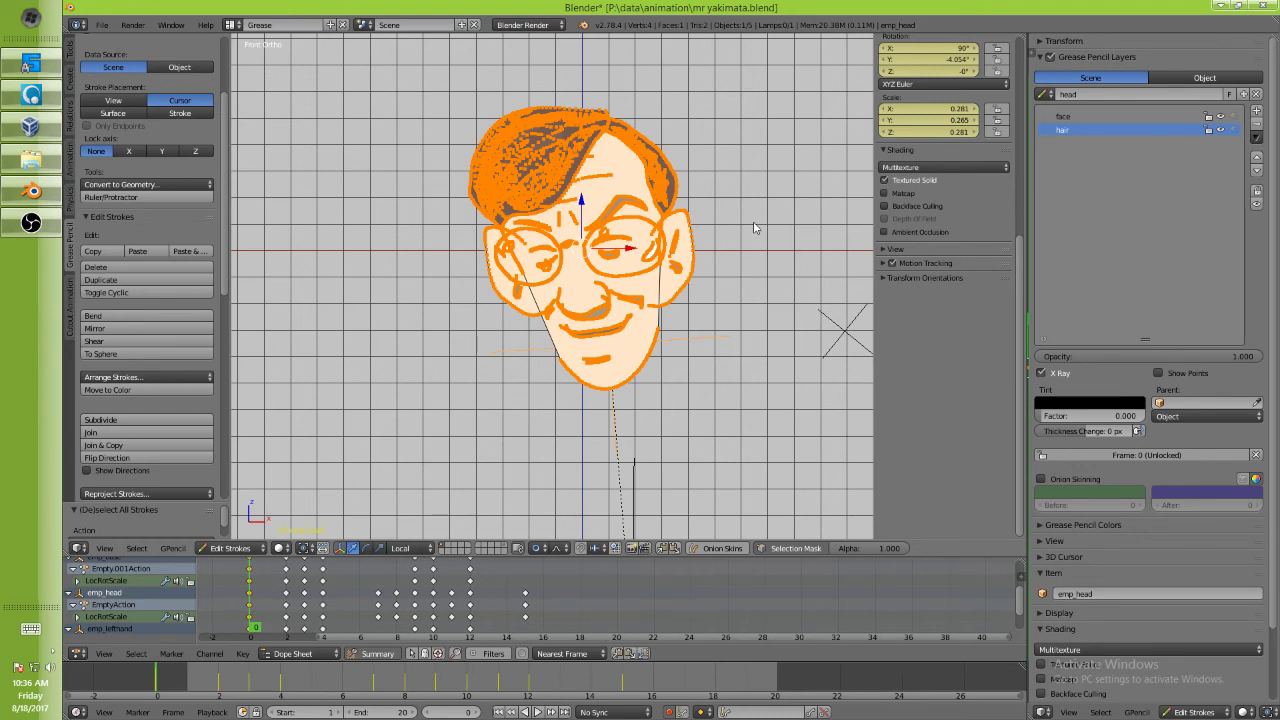
key(ctrl+z)
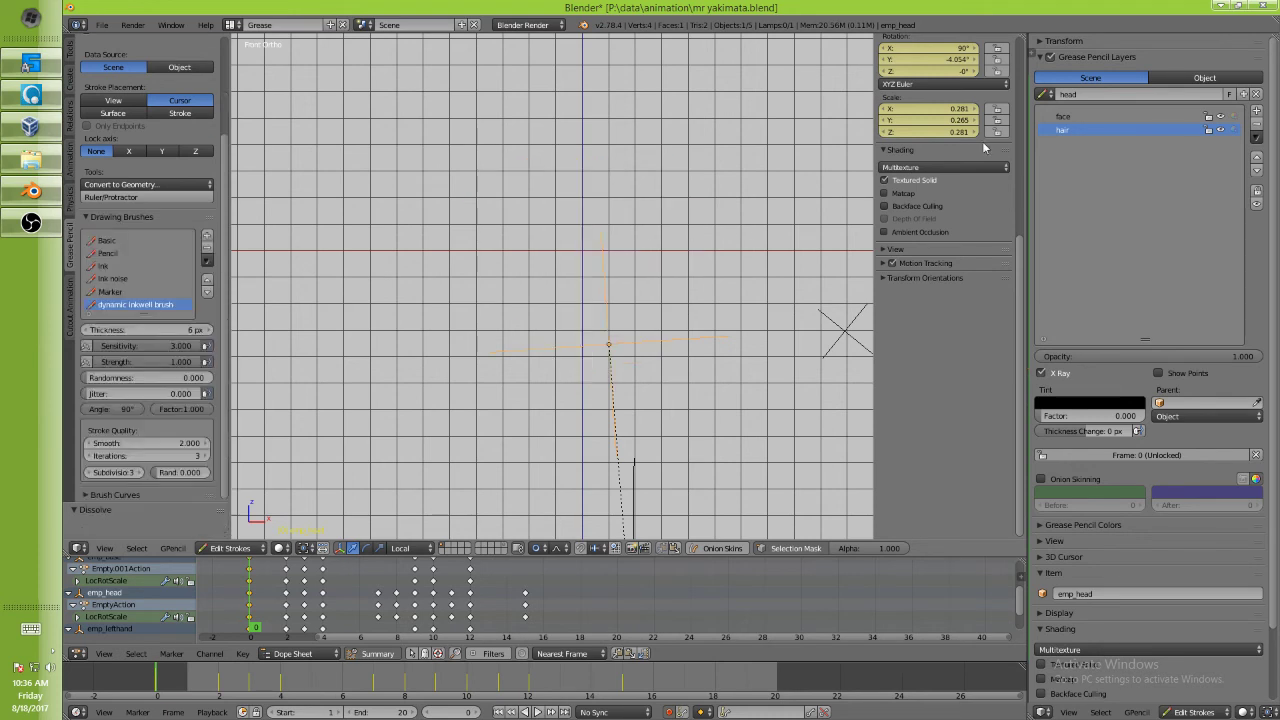
click(1047, 94)
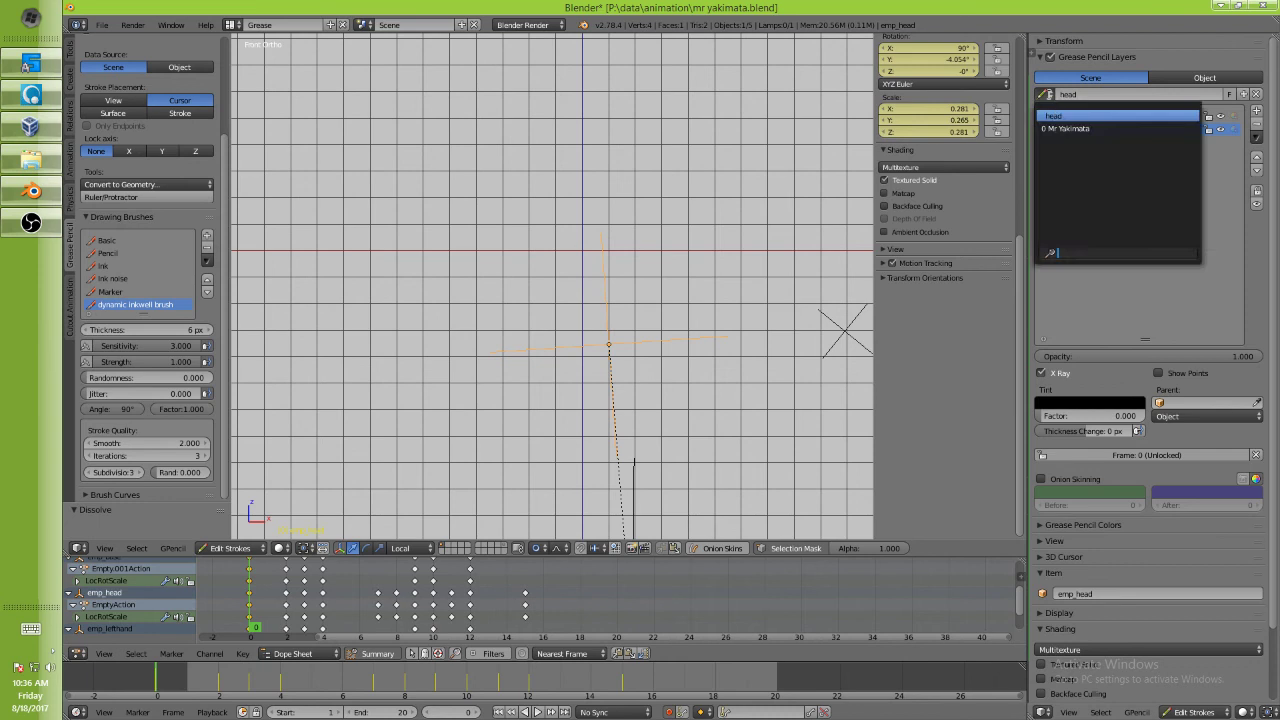
click(1058, 128)
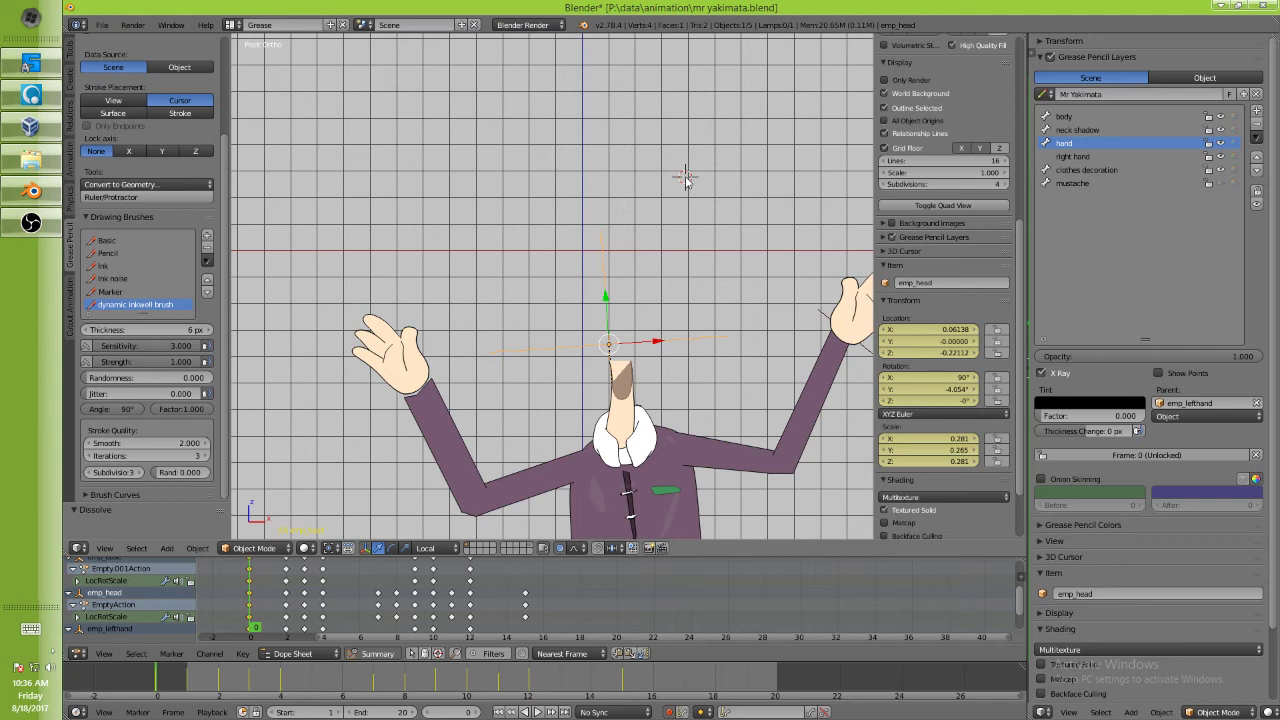
Enter Edit Strokes mode and paste the cut head strokes into Mr Yakimata's hand layer.
key(ctrl+v)
key(d+Tab)
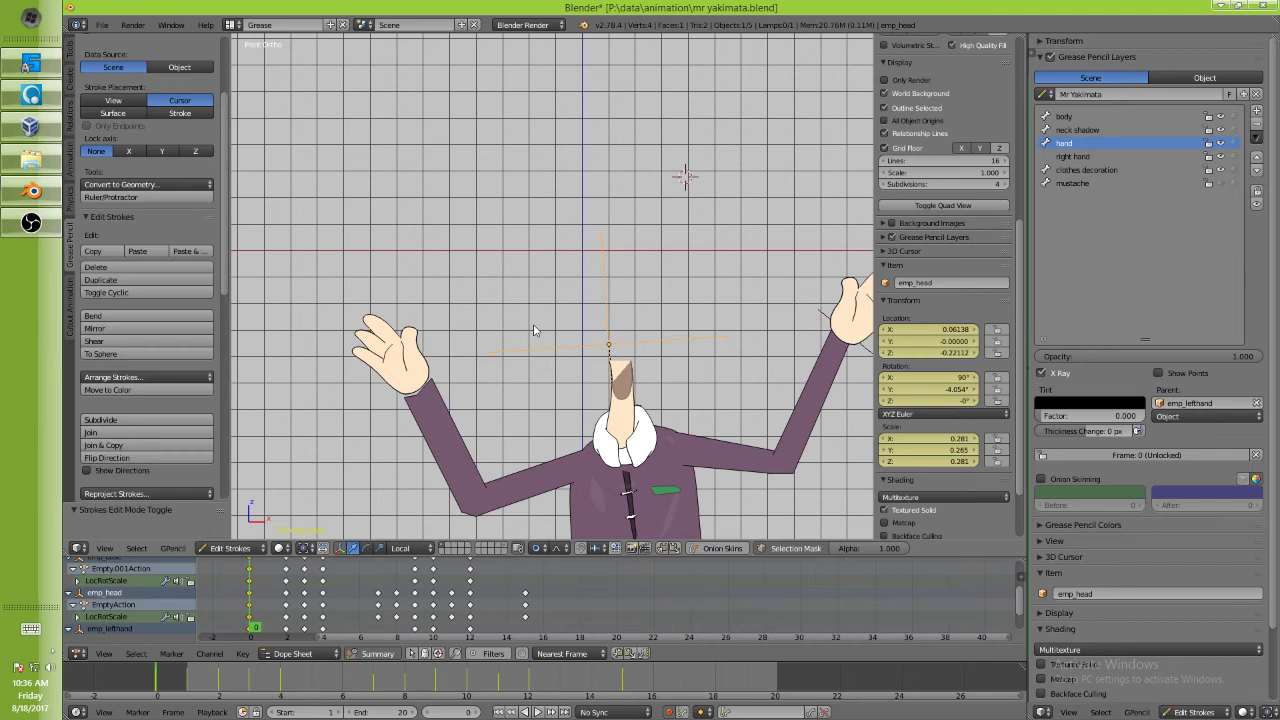
key(ctrl+v)
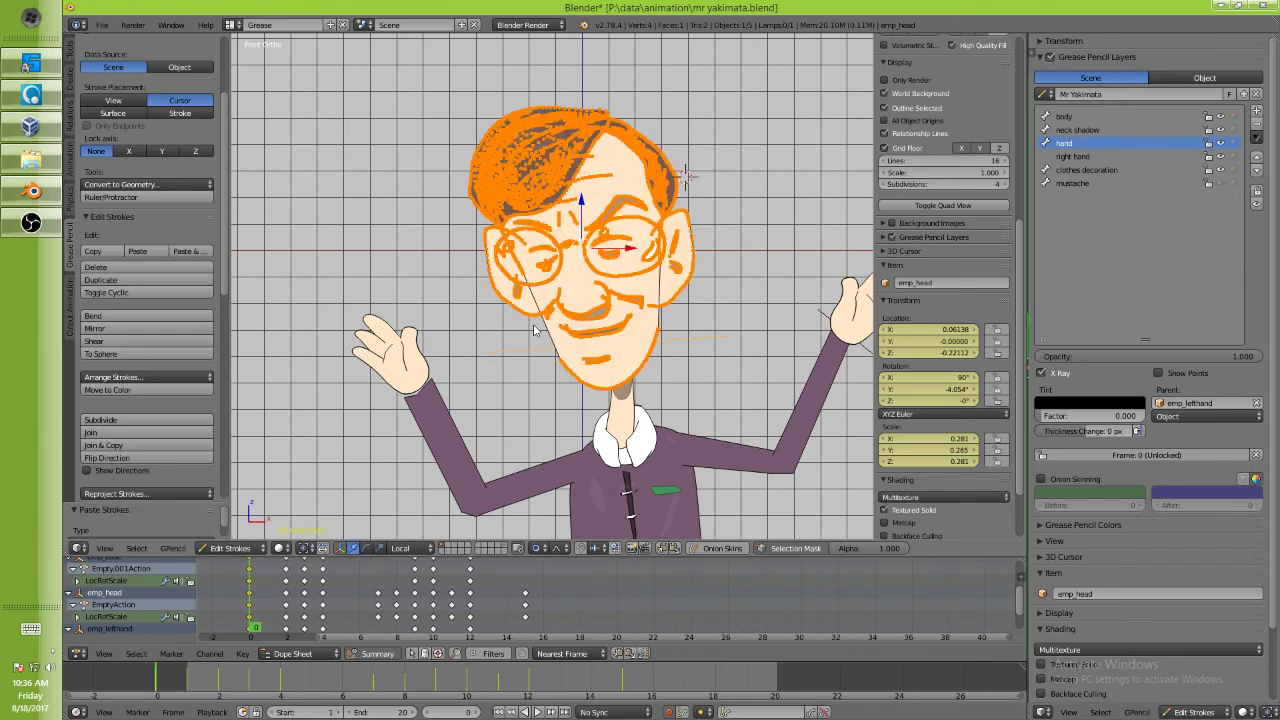
Toggle the hand layer's visibility to check the pasted head strokes, and cut them from the layer again.
click(1219, 144)
click(1219, 144)
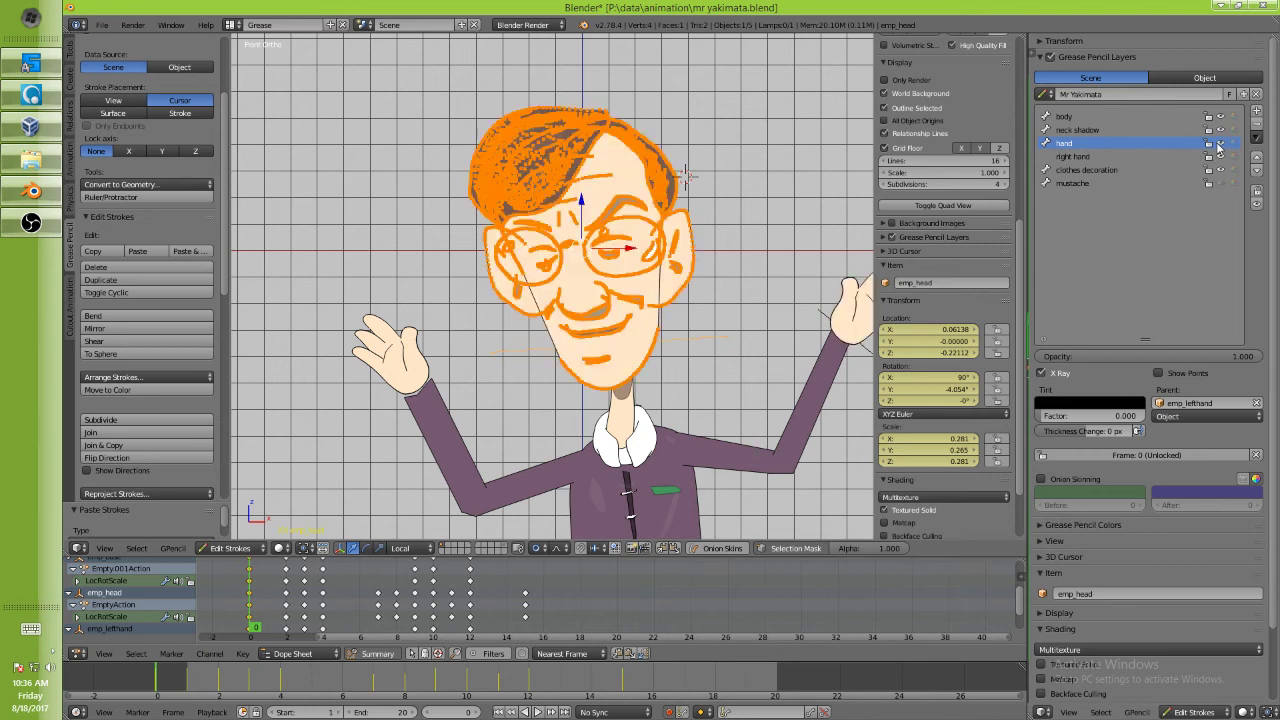
click(1219, 144)
click(1219, 144)
click(1219, 144)
click(1219, 144)
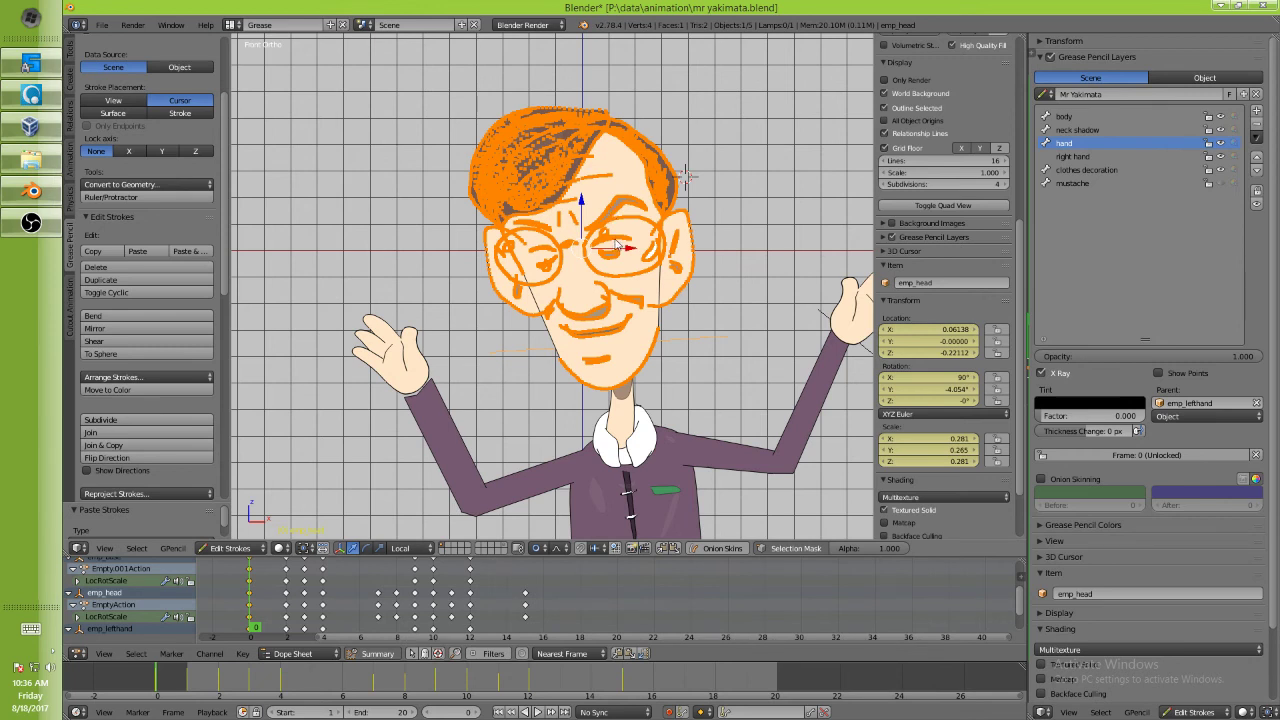
key(ctrl+x)
Check the layers in the head grease pencil data and return to Mr Yakimata.
click(1044, 94)
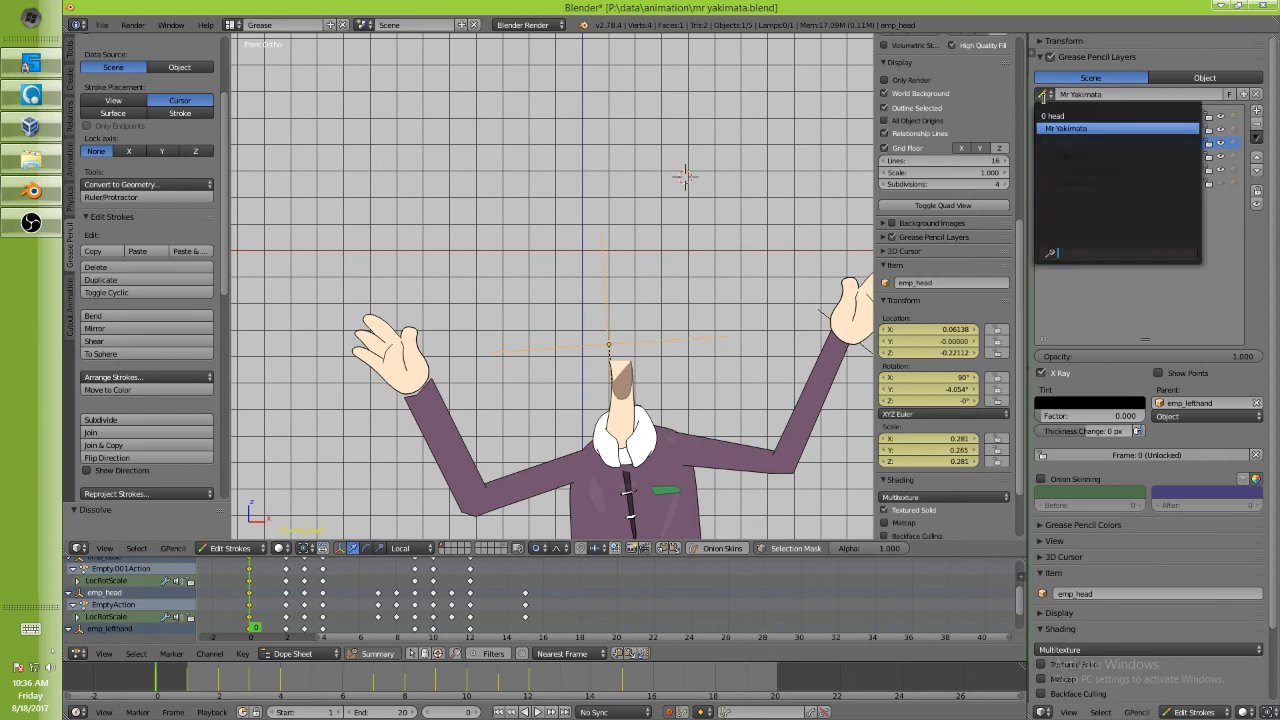
click(1056, 116)
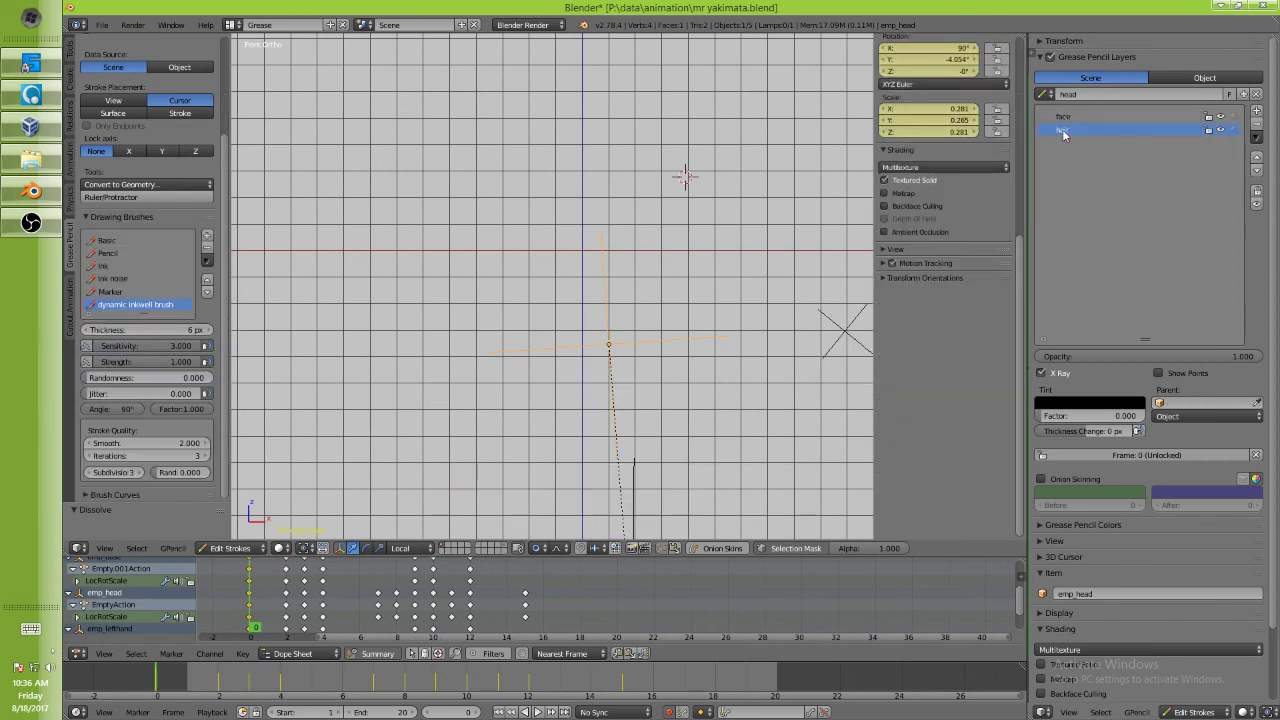
click(1044, 94)
click(1064, 127)
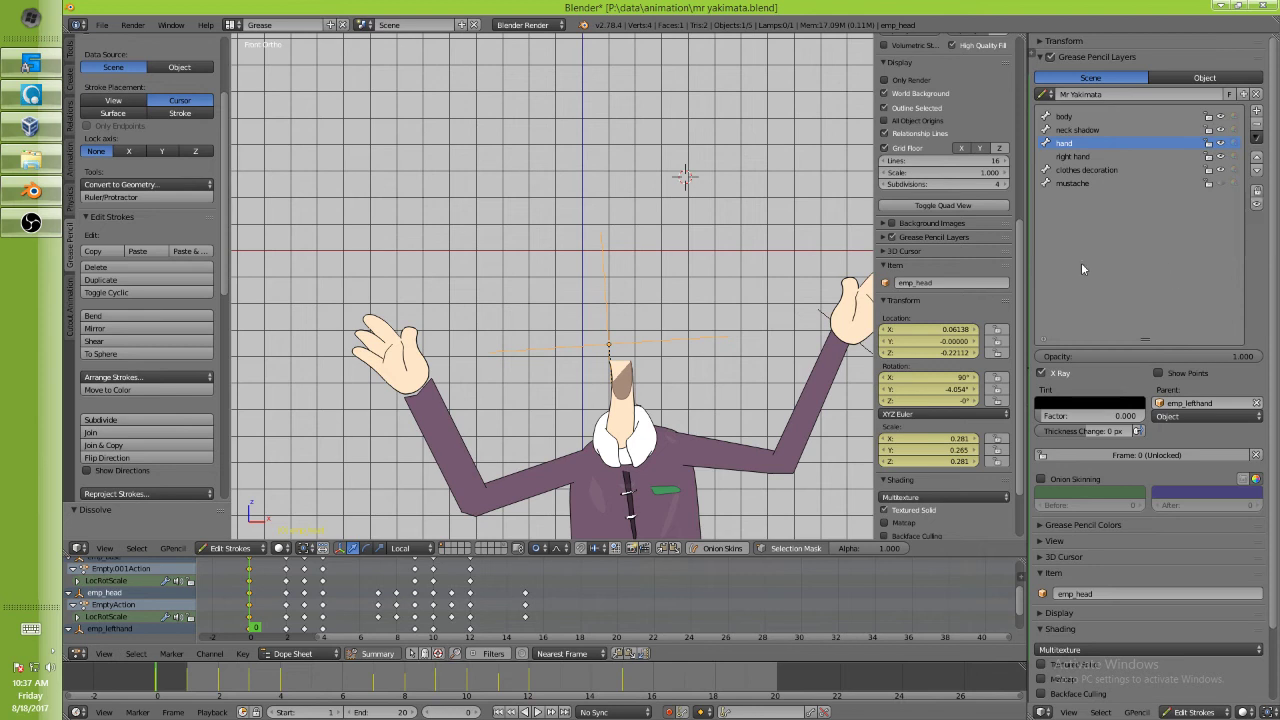
Add two new layers to Mr Yakimata and name them face and hair.
key(ctrl+shift+n)
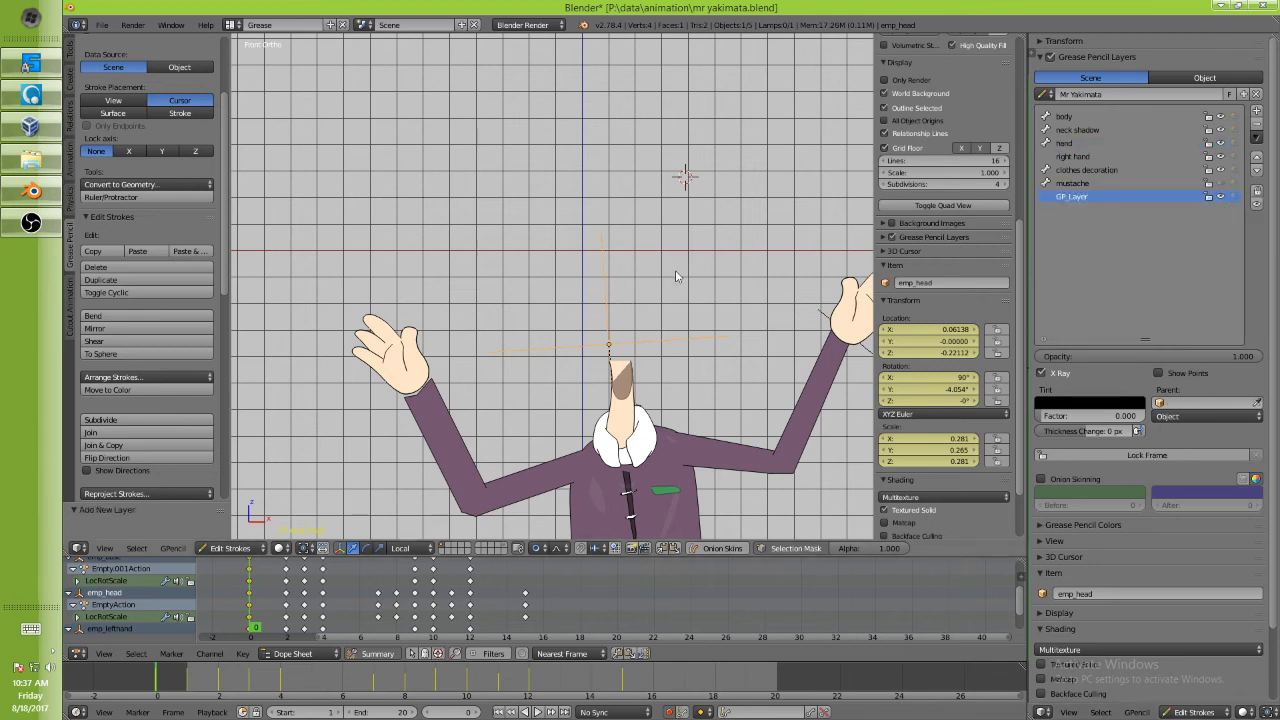
key(ctrl+shift+n)
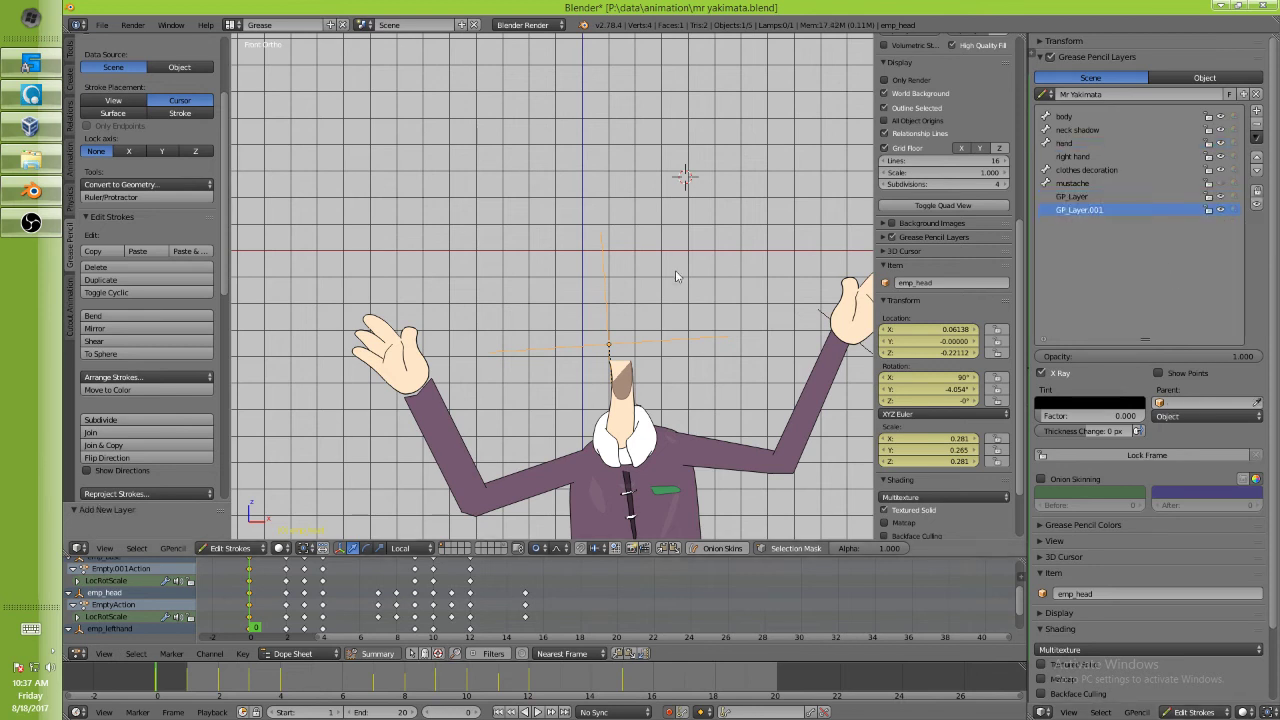
click(1071, 198)
double_click(1071, 197)
text(face)
double_click(1089, 210)
text(hair)
Paste the cut head strokes into Mr Yakimata with the hair layer active.
key(ctrl+v)
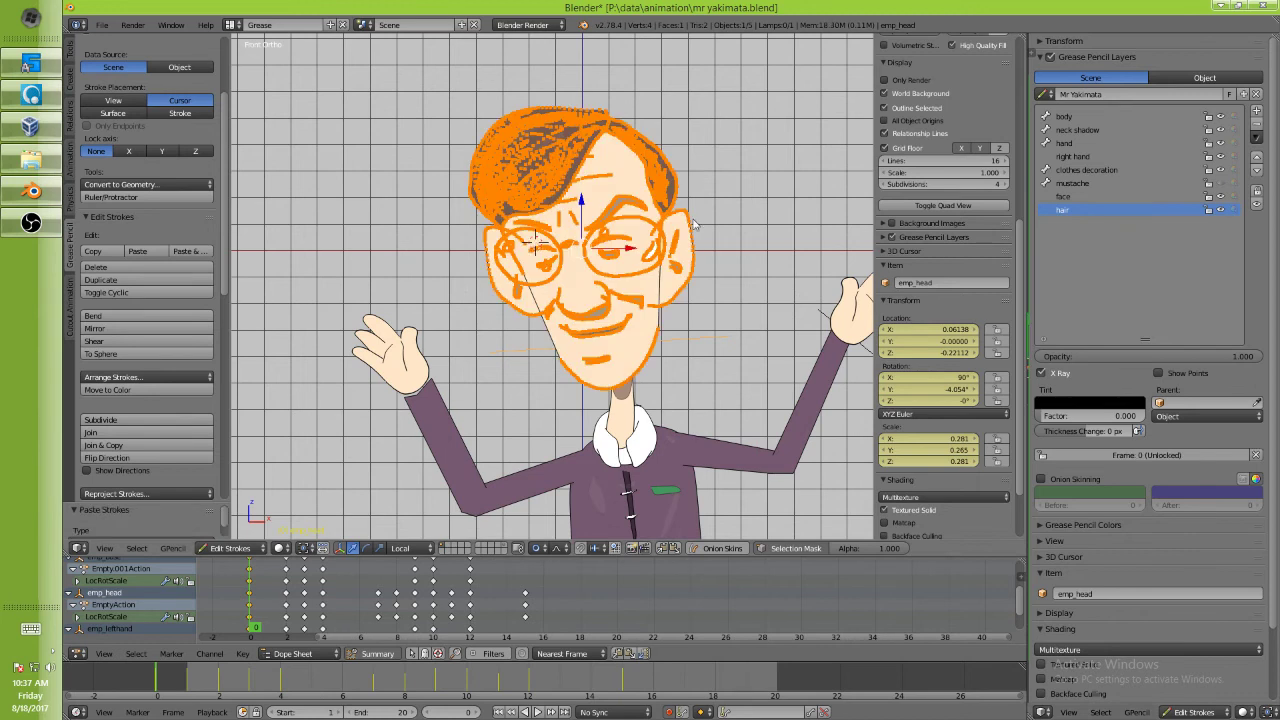
Toggle the visibility of the hair and face layers, and play the animation briefly to check how the pasted head strokes behave.
click(1220, 210)
click(1220, 210)
click(1219, 197)
click(1219, 197)
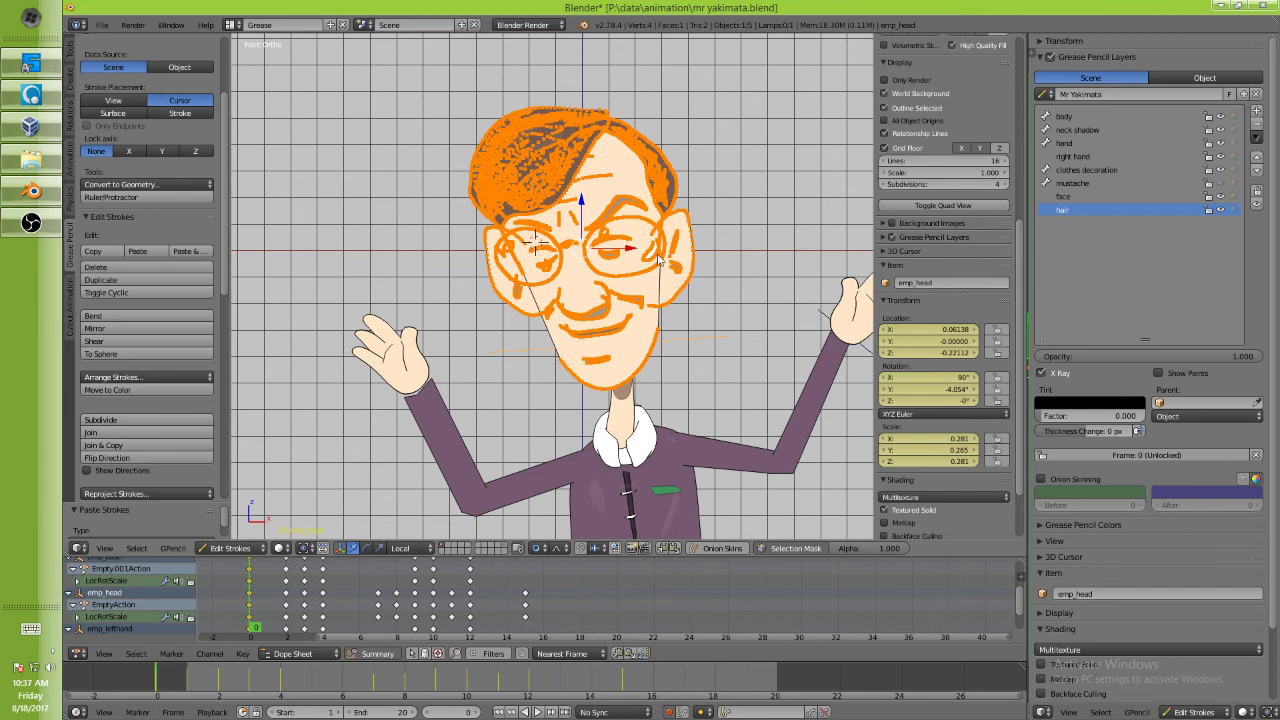
key(ctrl+z)
key(alt+a)
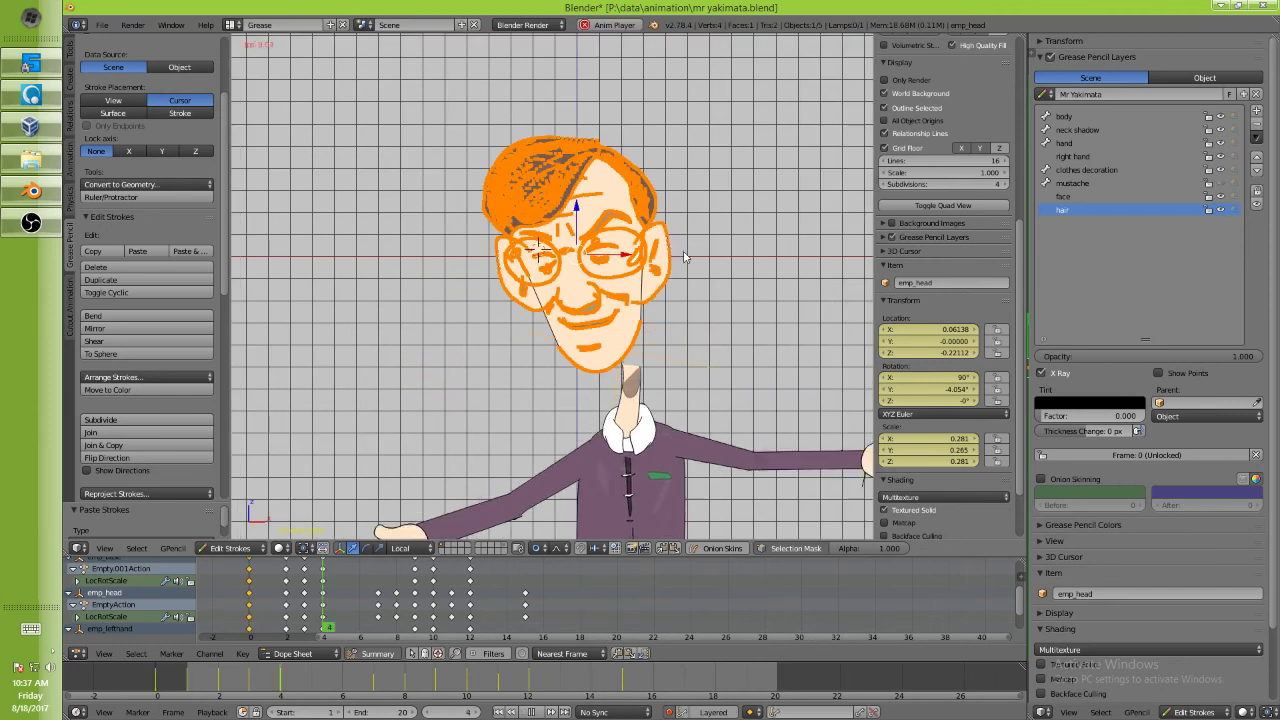
key(Escape)
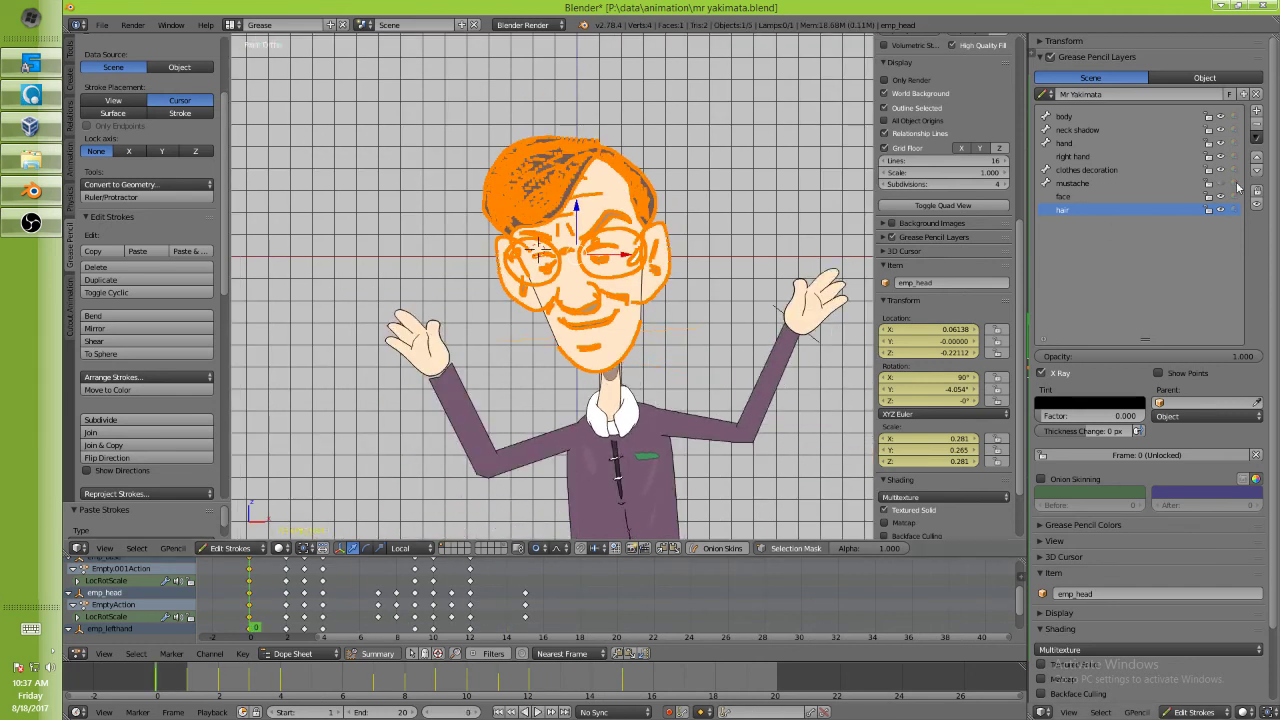
Parent the face and hair layers to emp_head, deselect all strokes, and play the animation to check the head.
click(1092, 197)
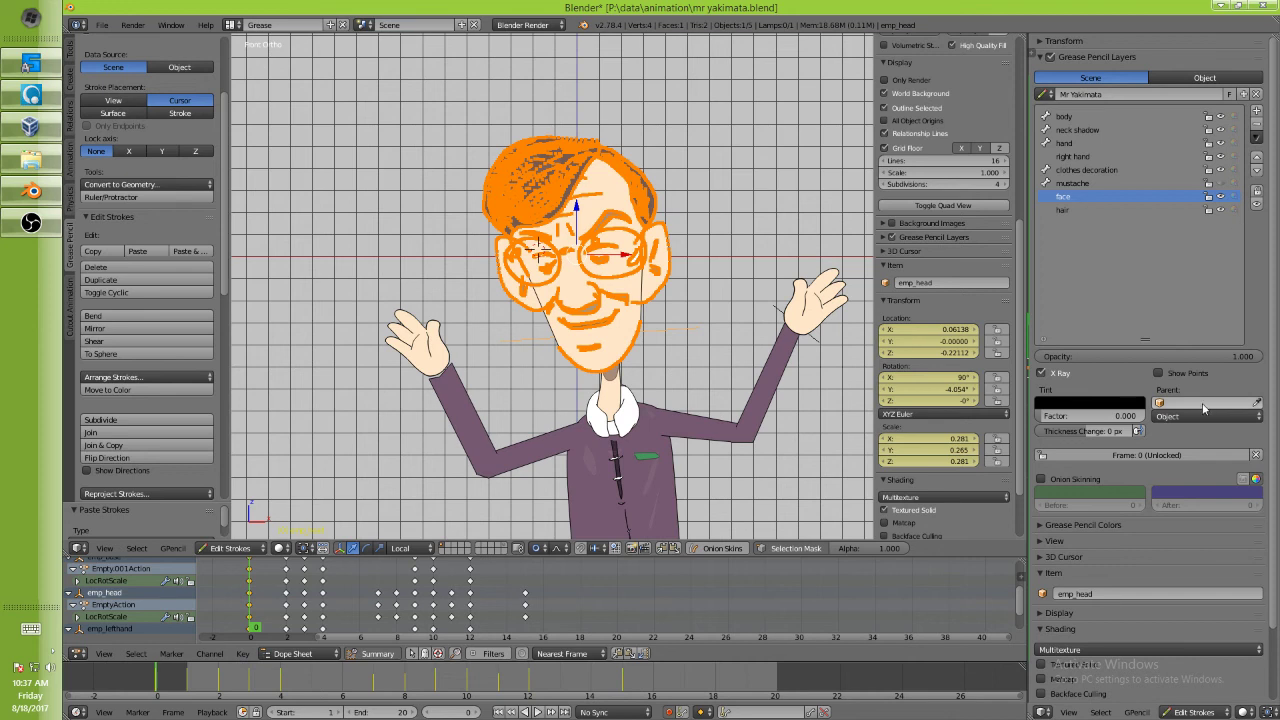
click(1159, 402)
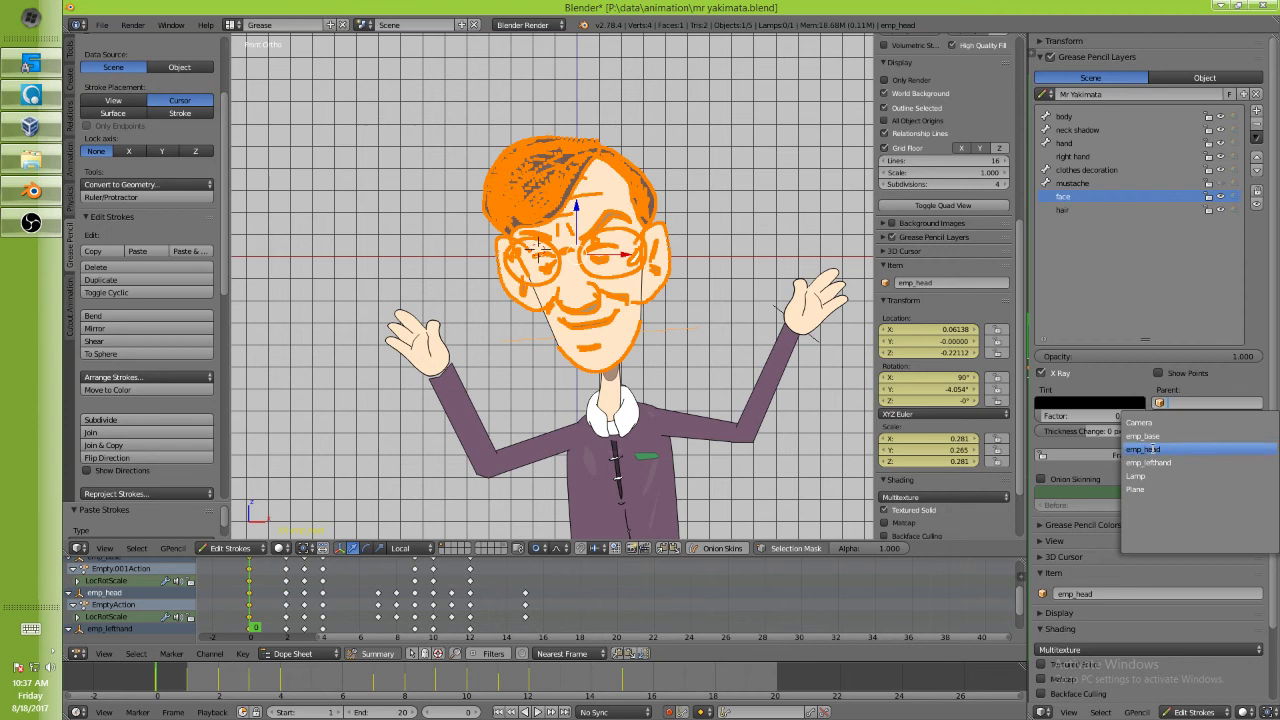
click(1146, 449)
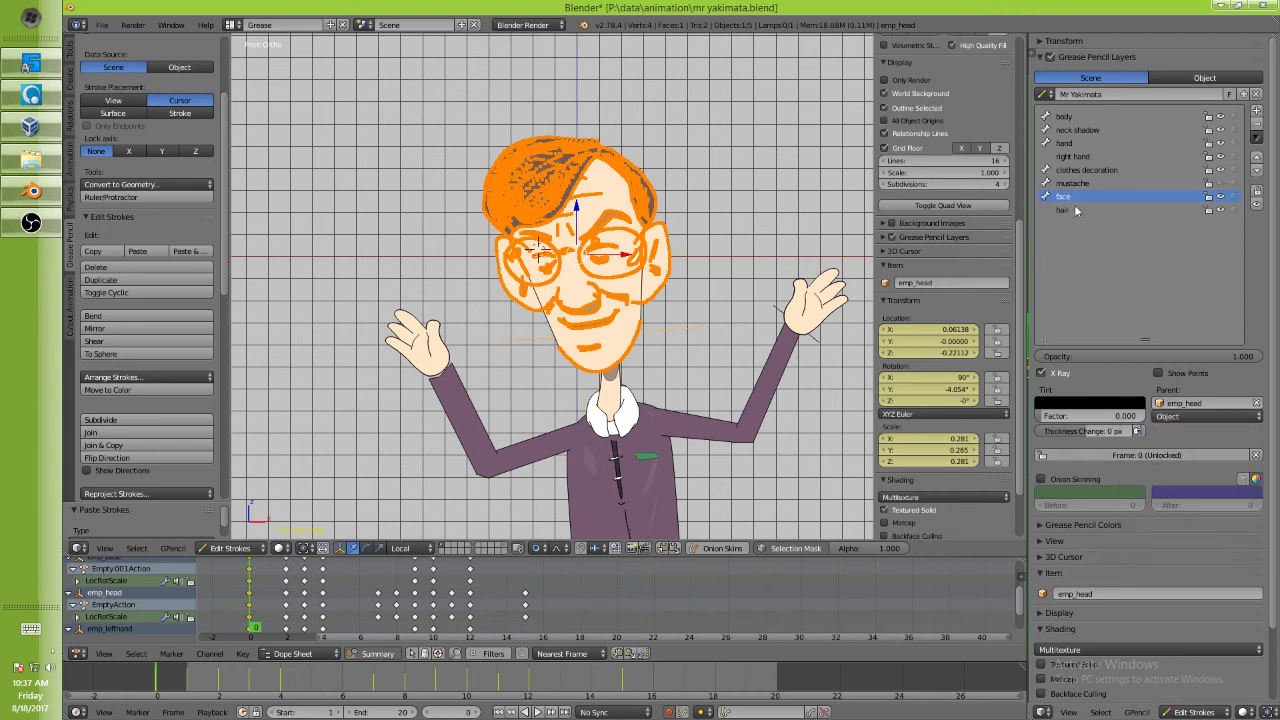
click(1078, 210)
click(1195, 402)
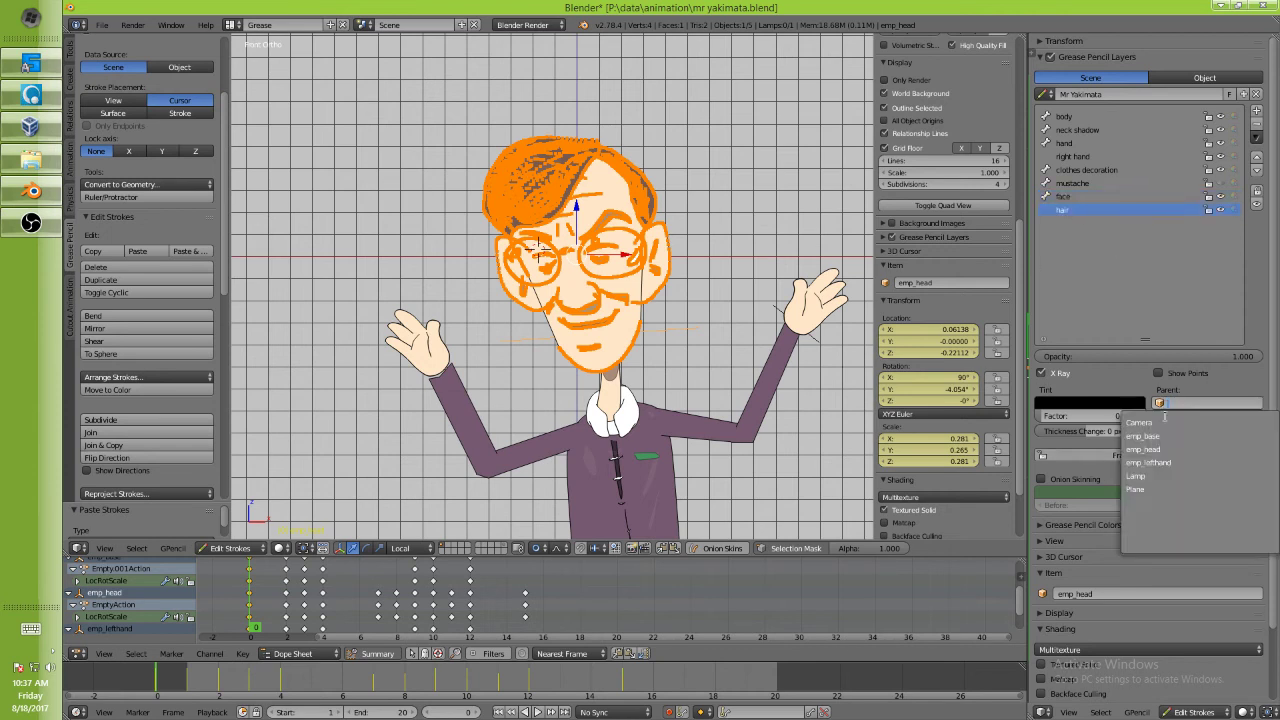
click(1162, 447)
key(a)
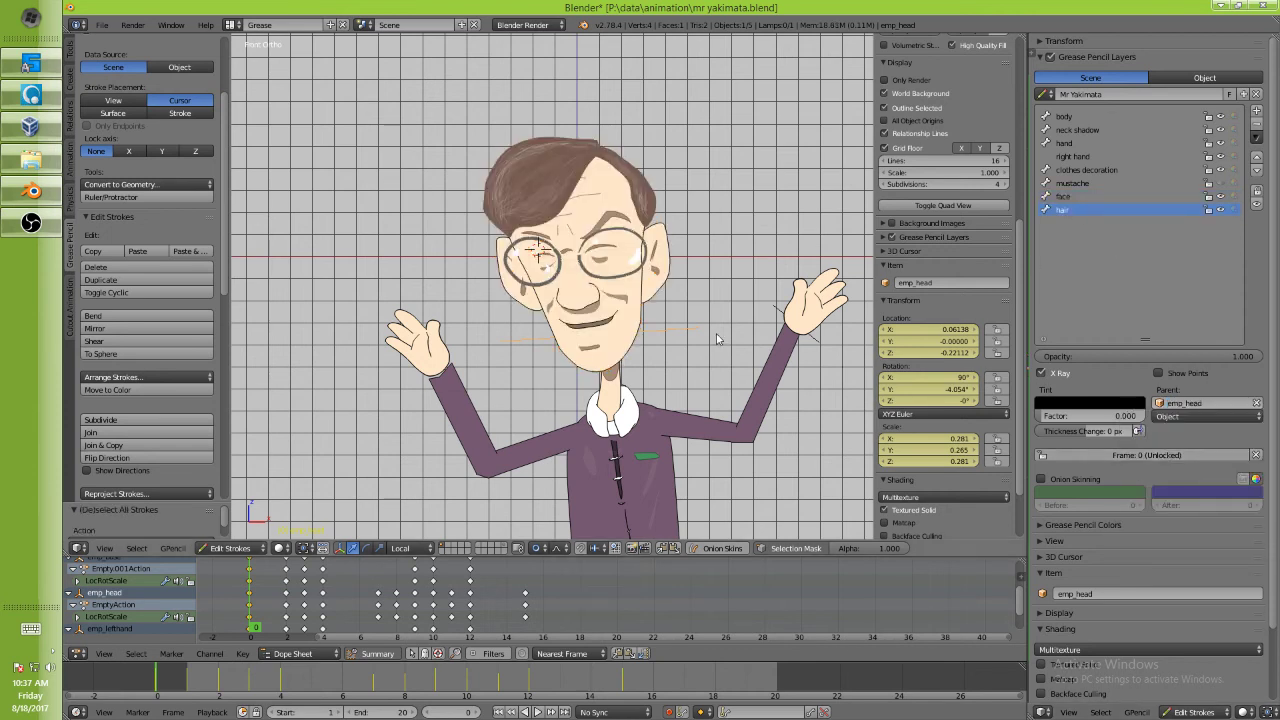
key(alt+a)
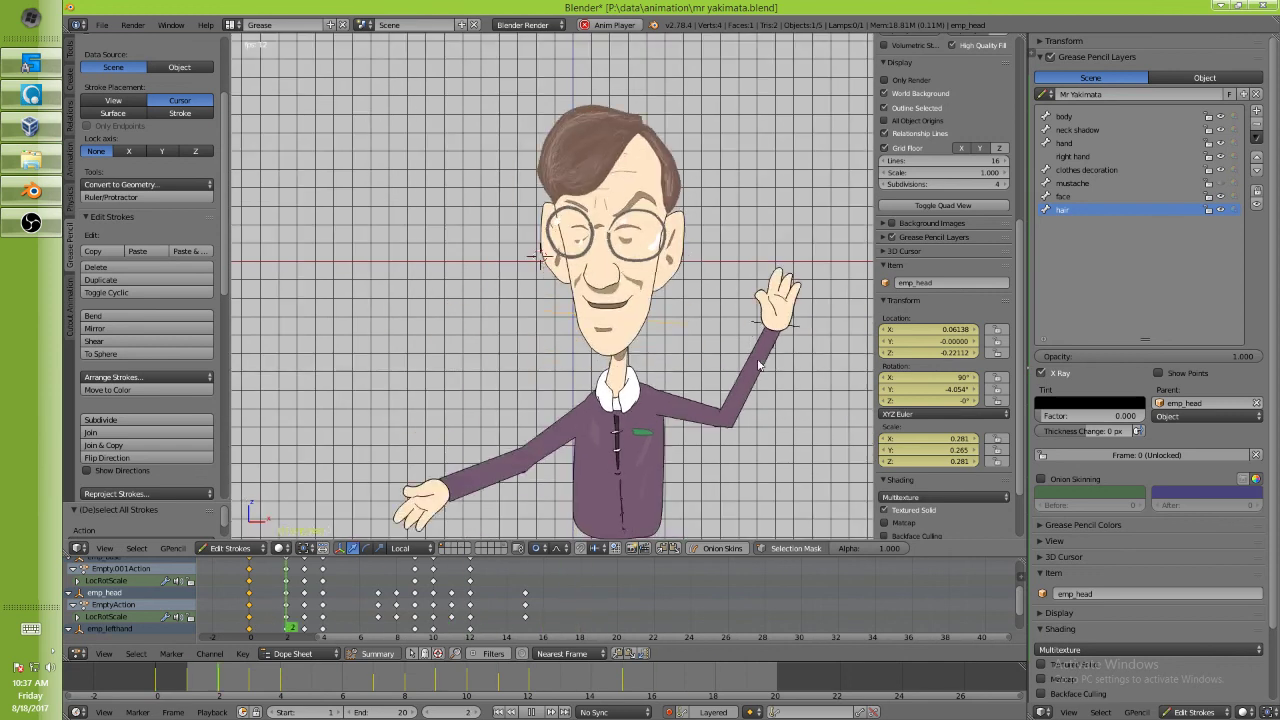
key(Escape)
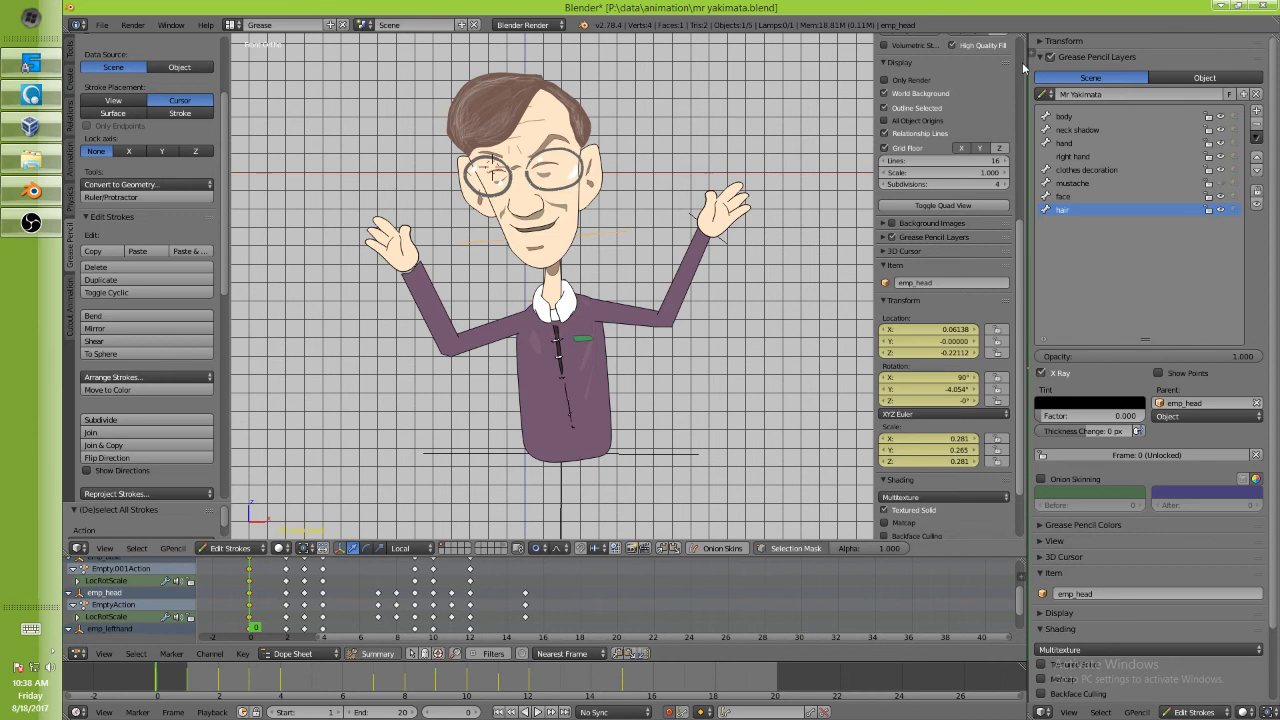
Isolate the hair layer with visibility affected, show the face layer with it, and preview a render of the head.
scroll(1022, 68, up, 8)
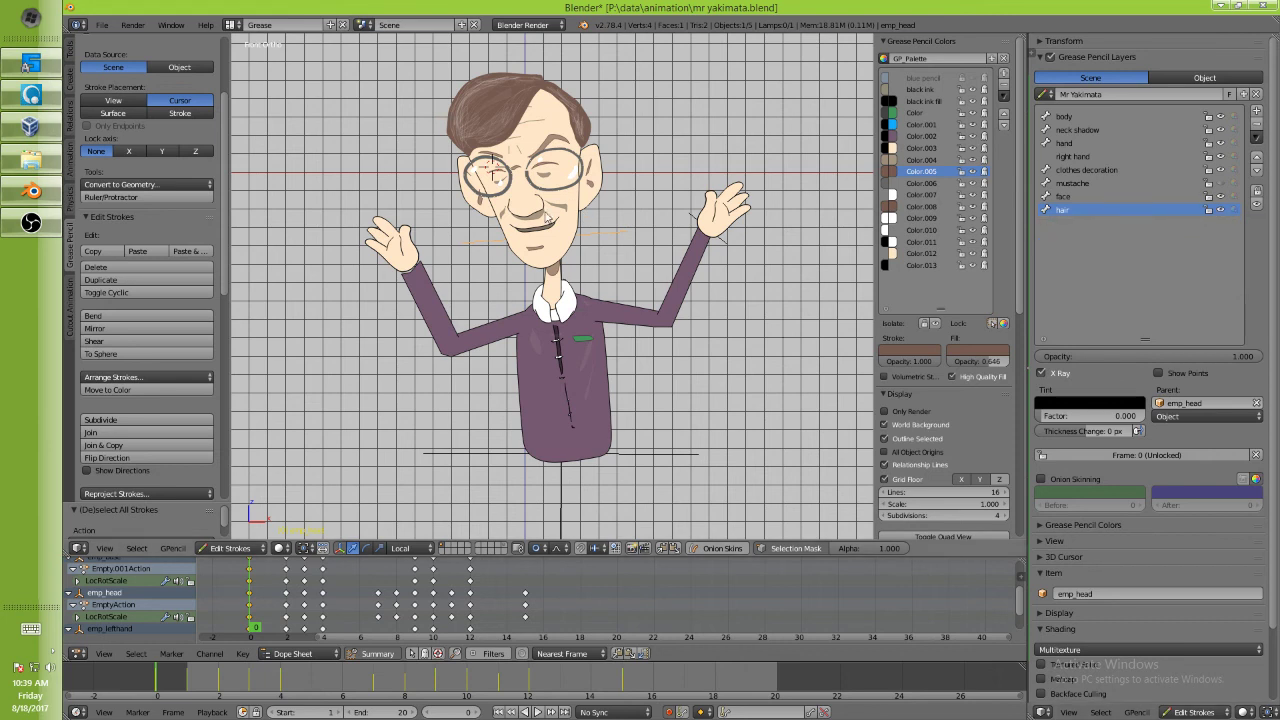
ctrl+click(1220, 209)
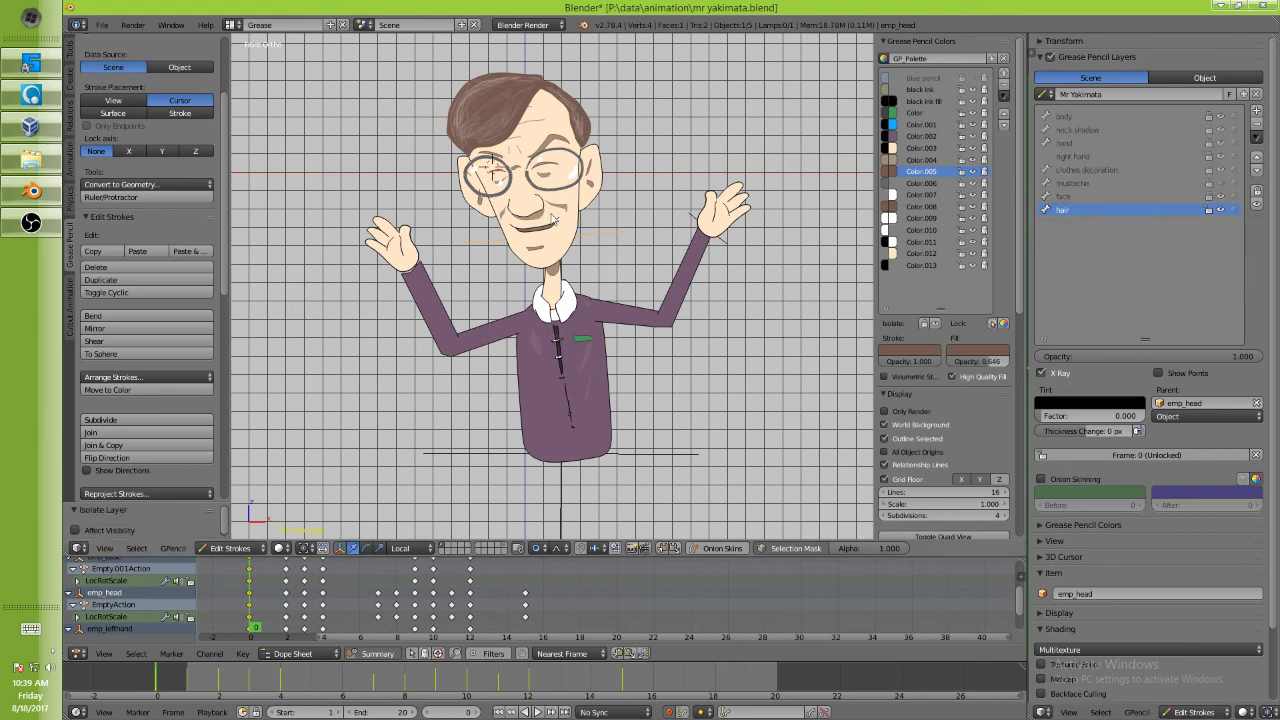
click(1220, 210)
click(1217, 212)
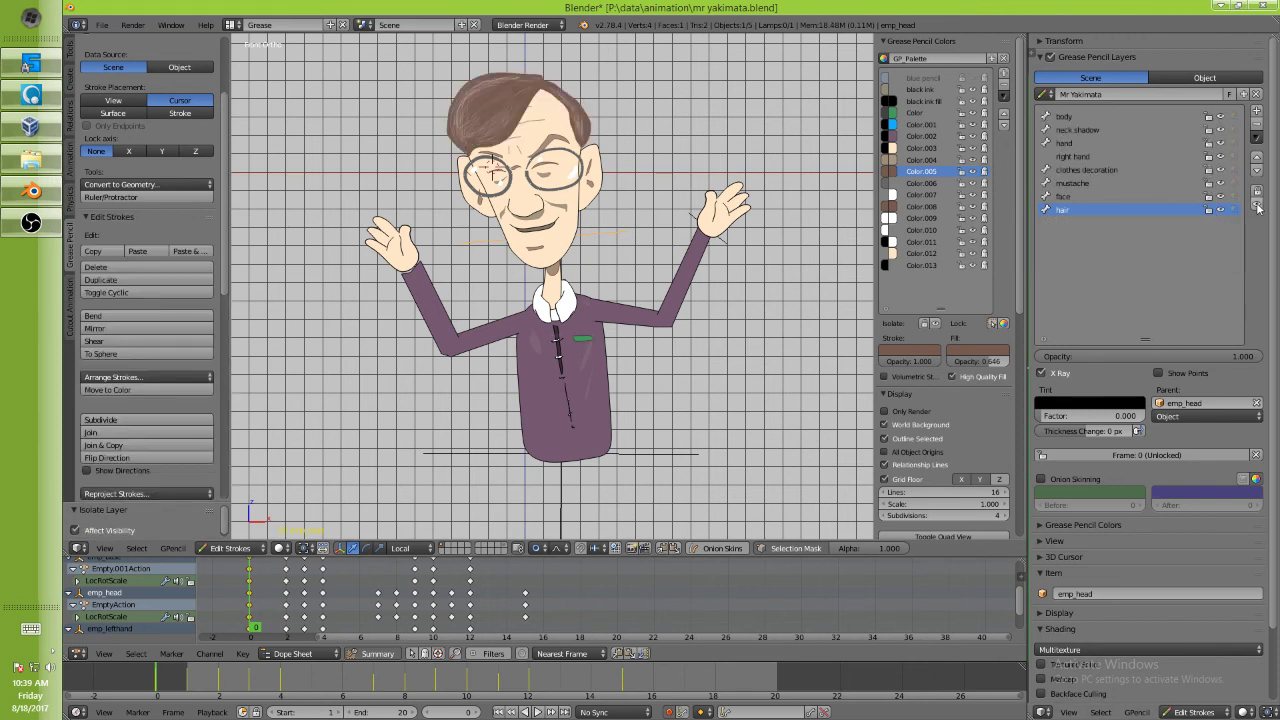
click(1255, 204)
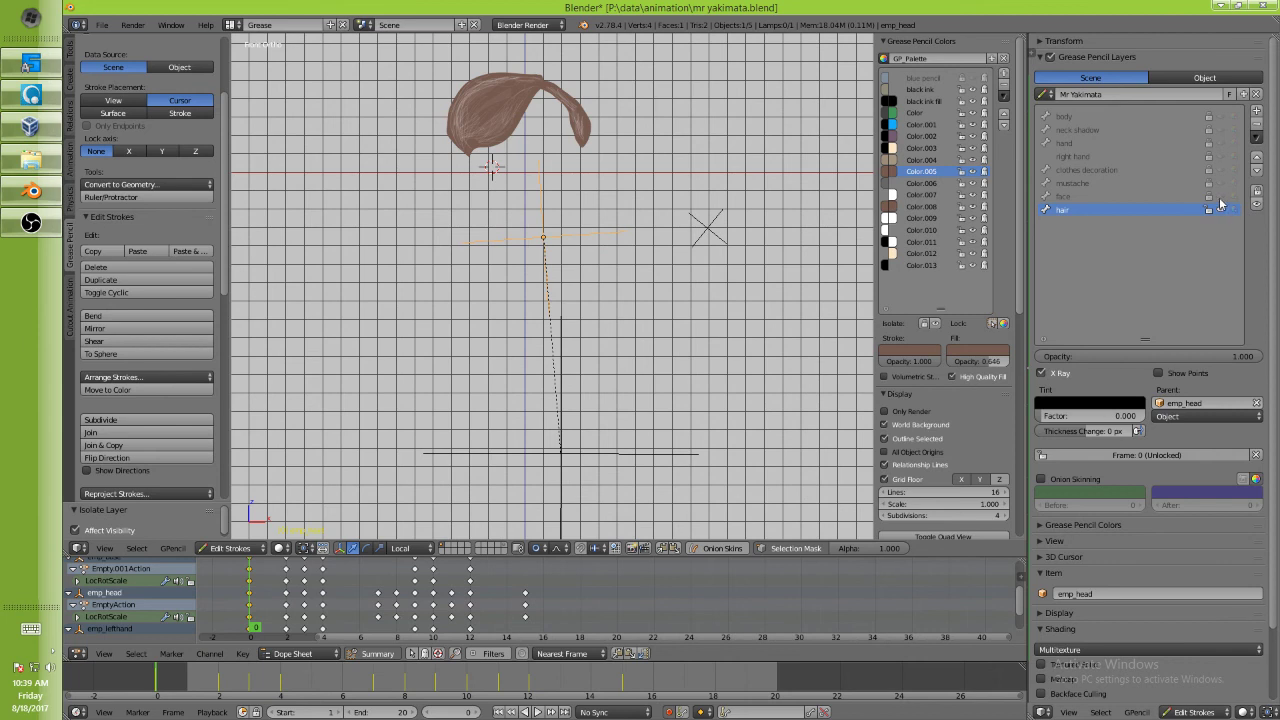
click(1220, 197)
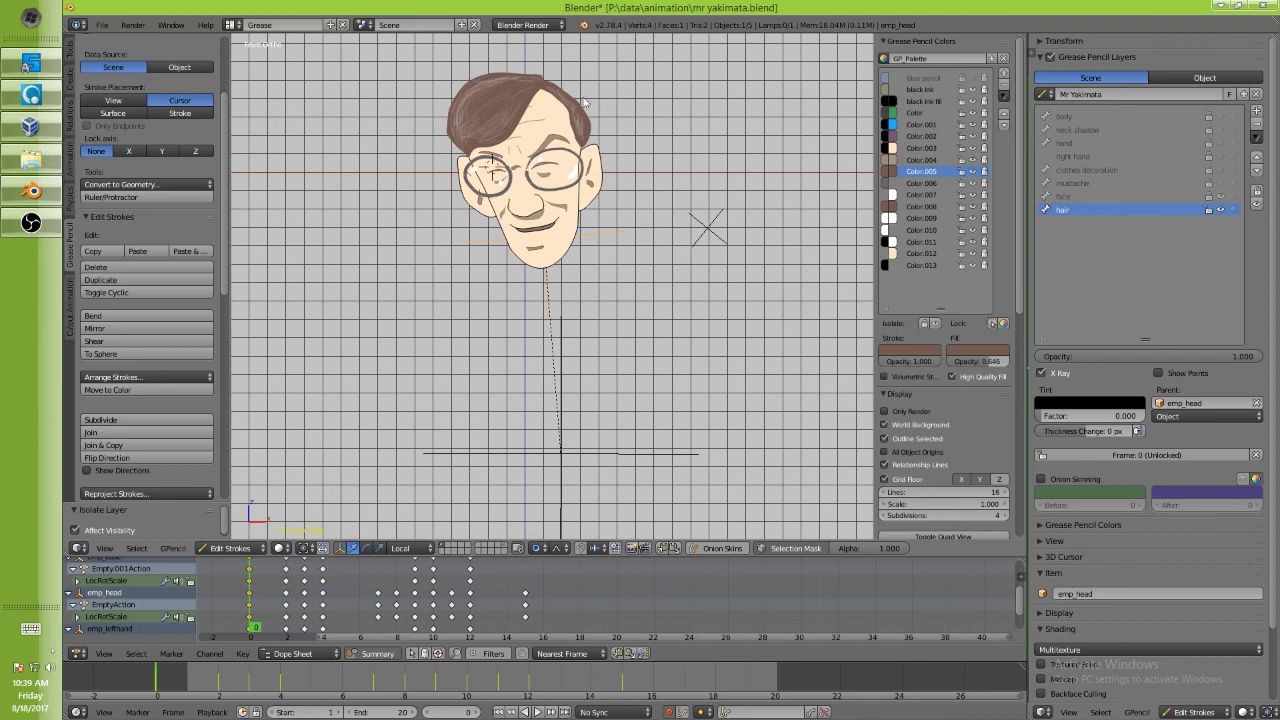
key(F12)
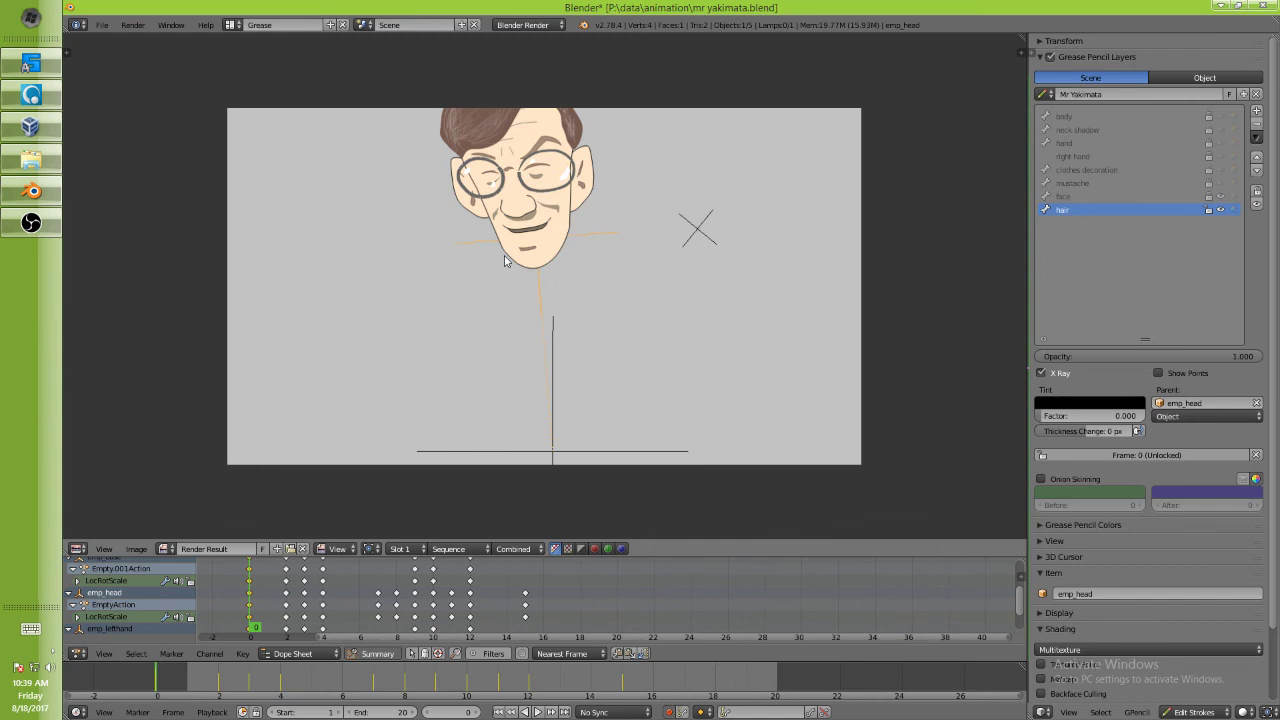
key(Escape)
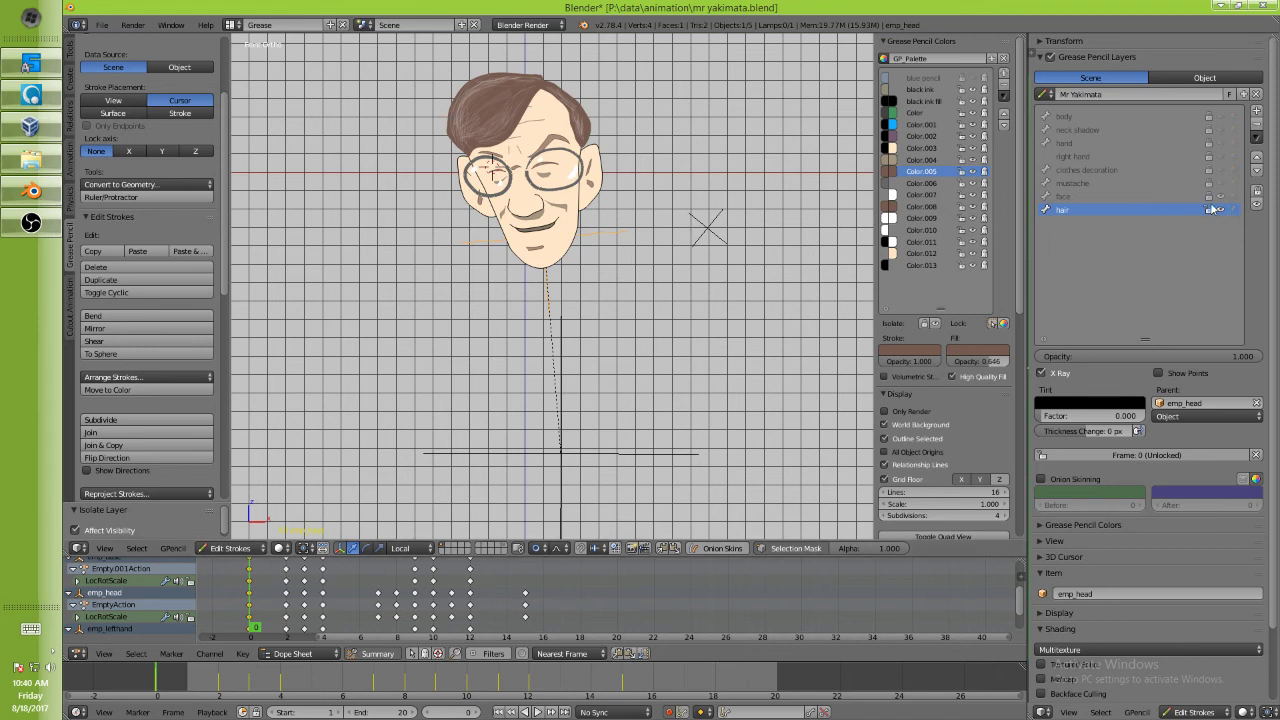
Make all the grease pencil layers visible and unlocked again, and save the current file.
click(1258, 206)
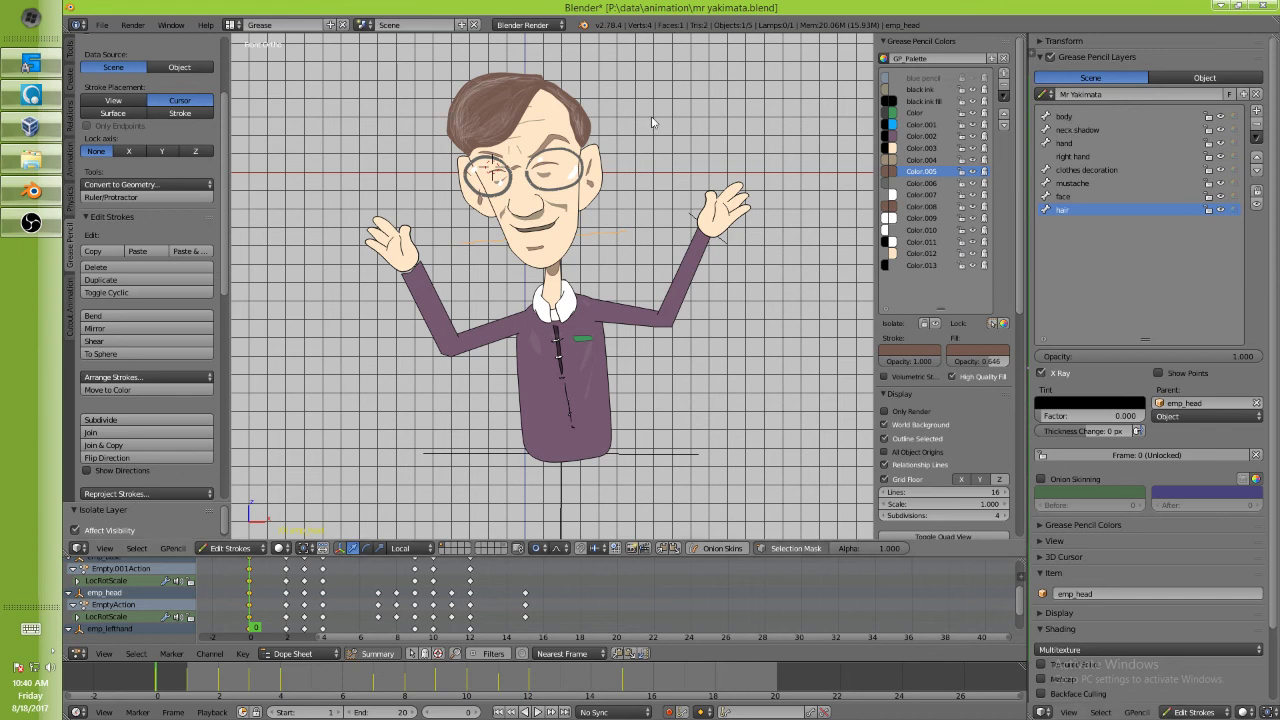
click(102, 25)
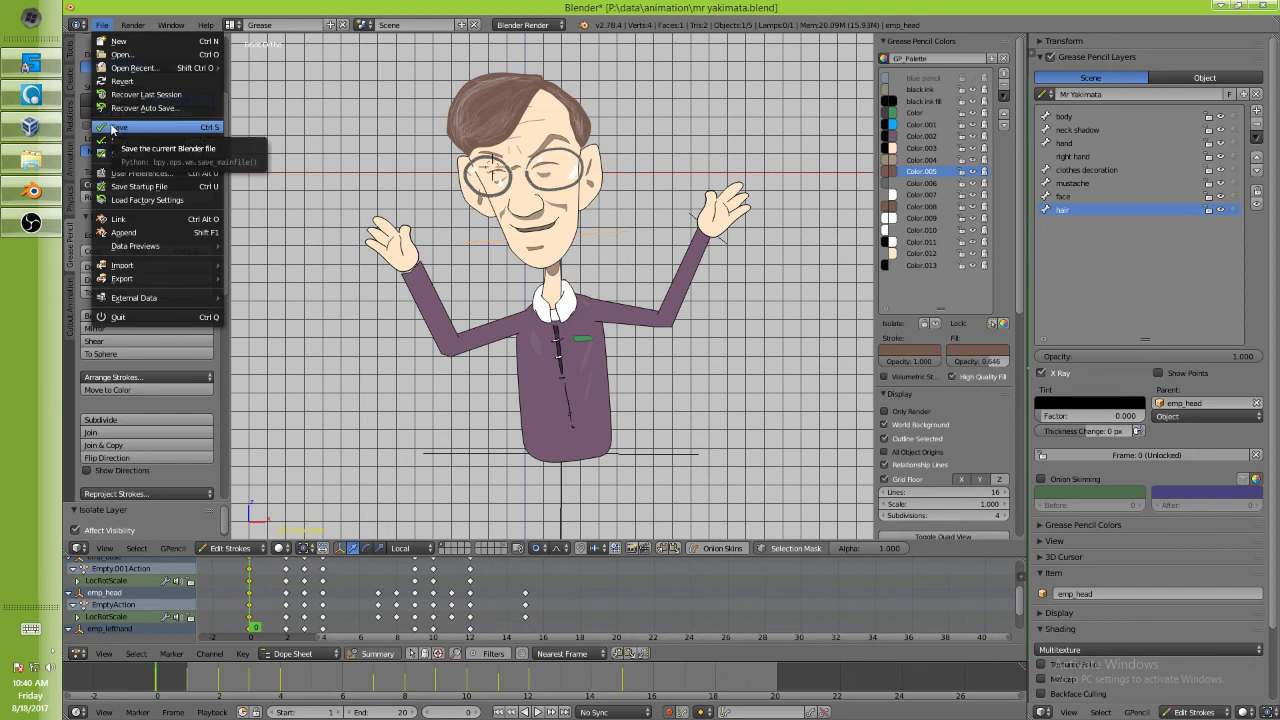
click(114, 128)
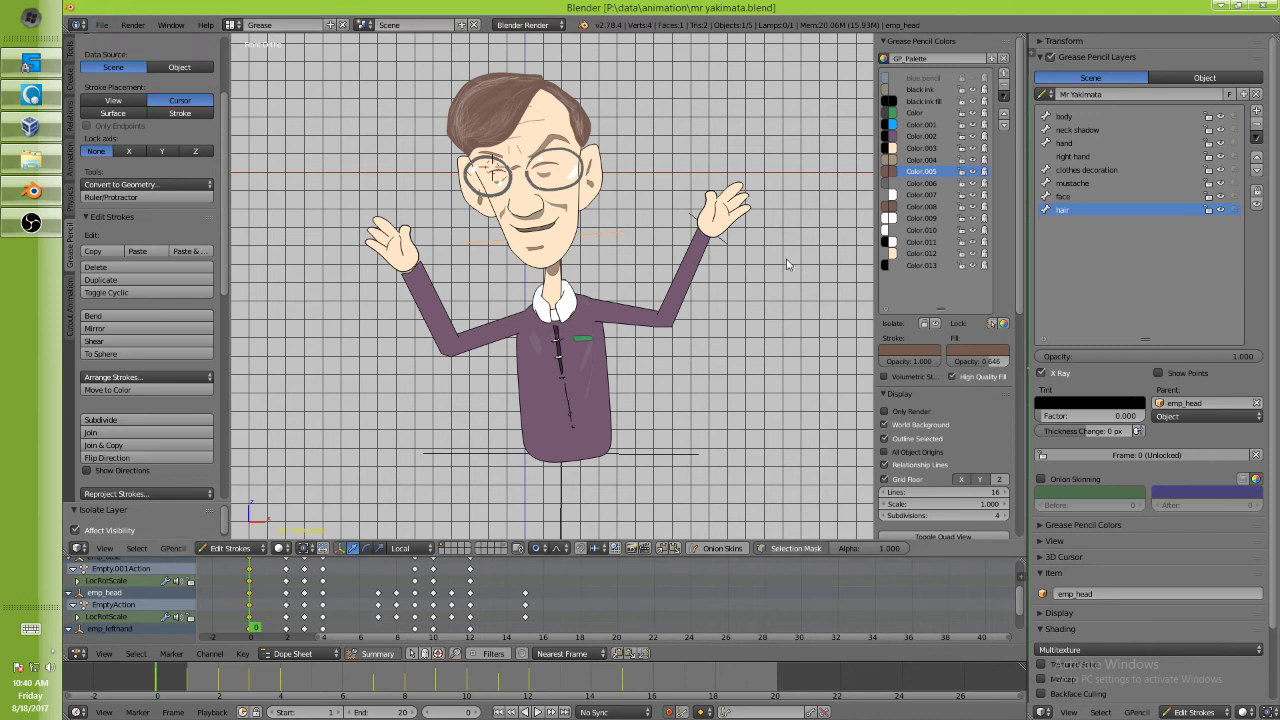
Switch from stroke editing to Object Mode, select the left hand and head empties in turn, and collapse the Display settings.
right_click(730, 244)
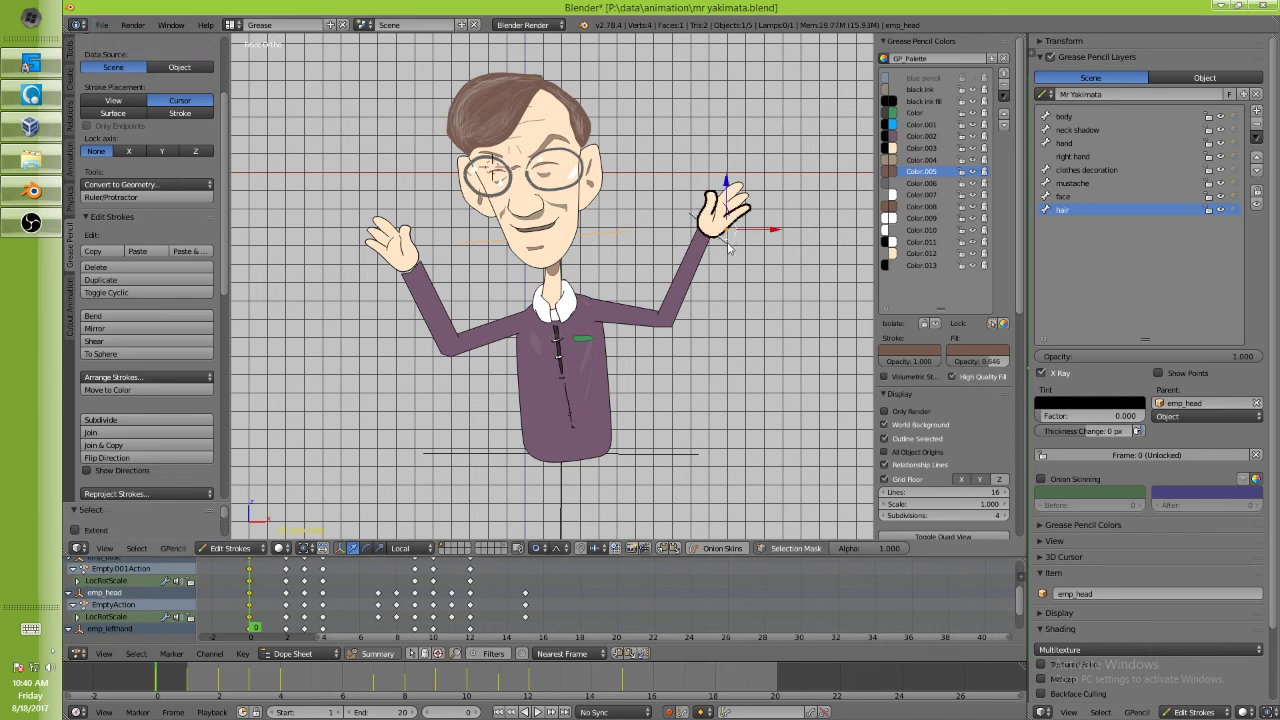
key(Tab)
right_click(730, 249)
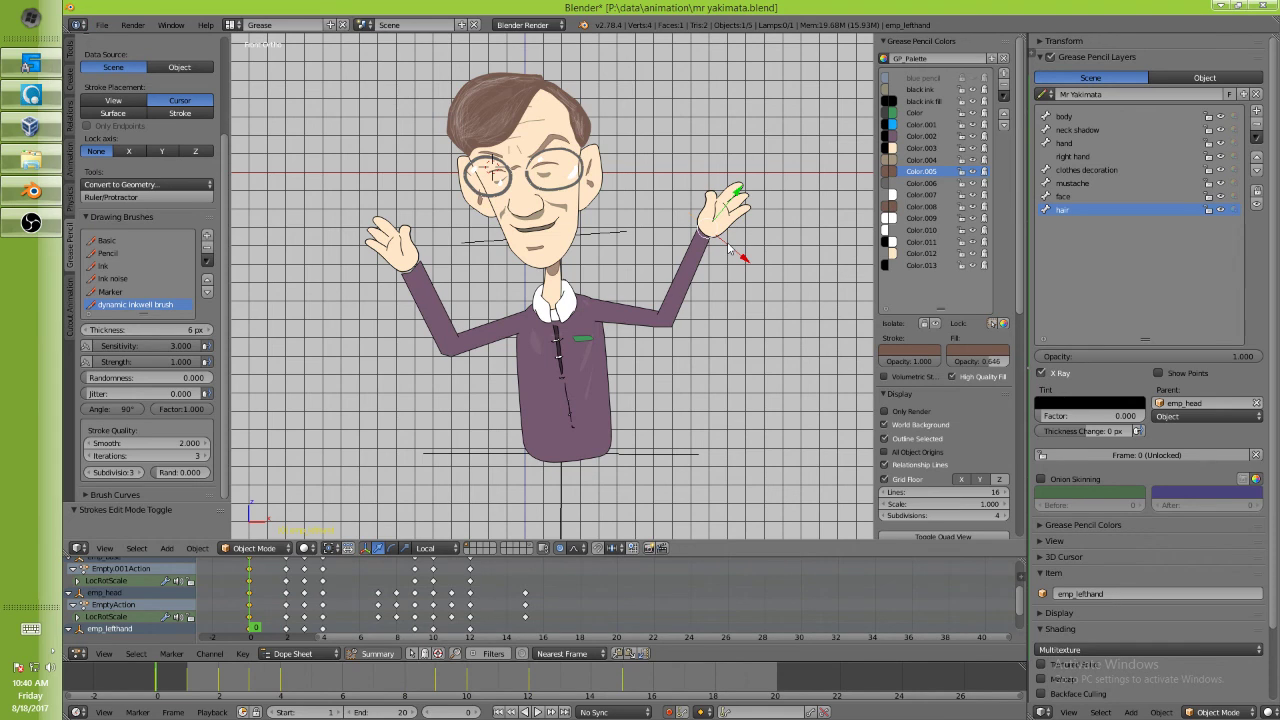
right_click(484, 250)
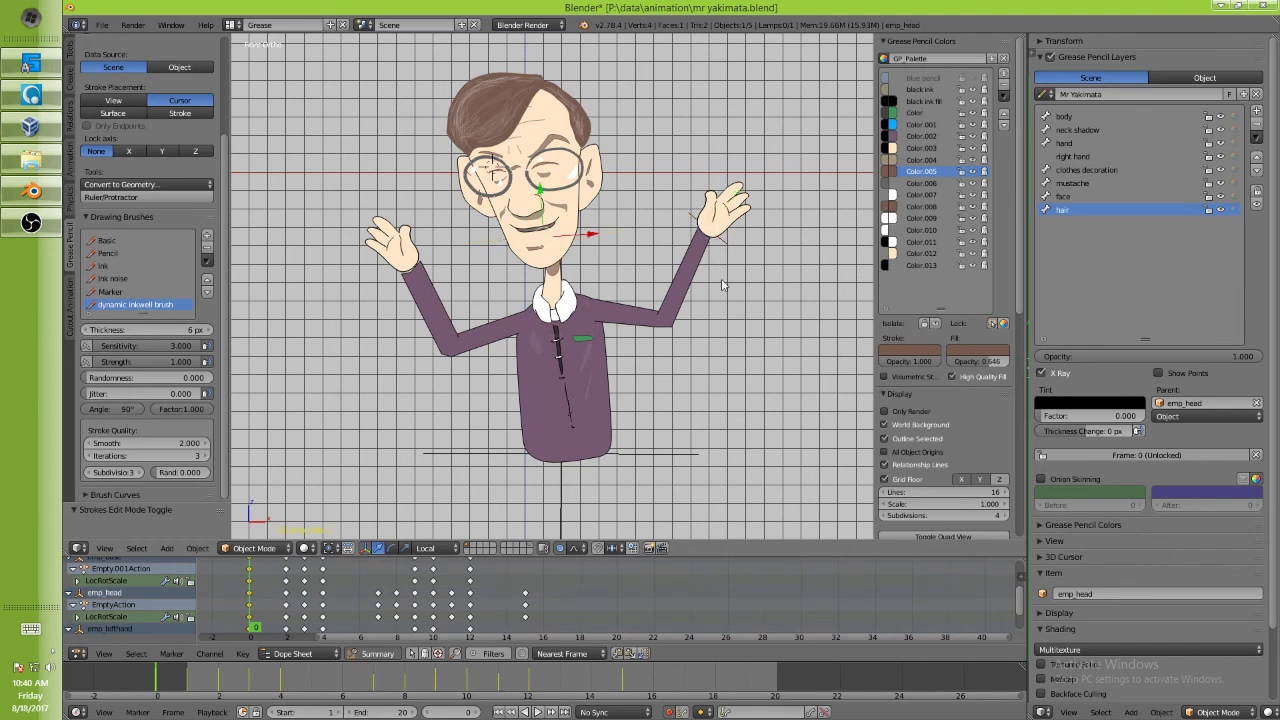
click(918, 393)
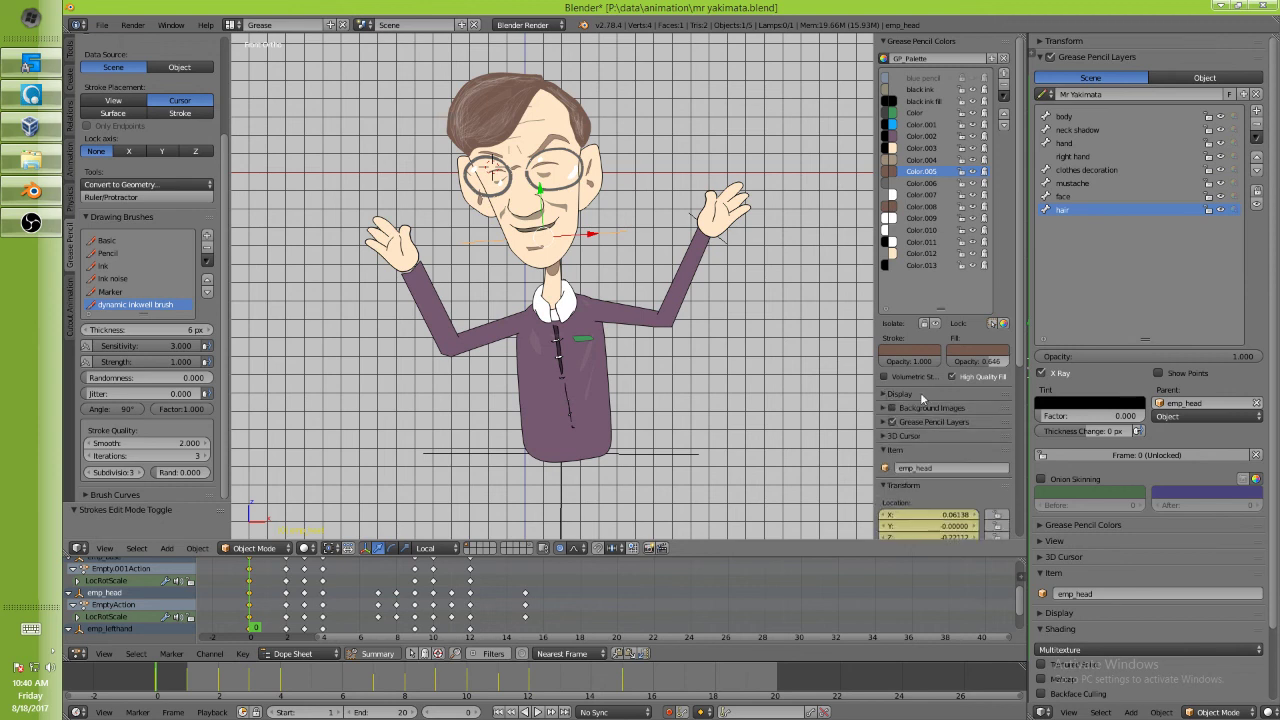
scroll(929, 436, down, 2)
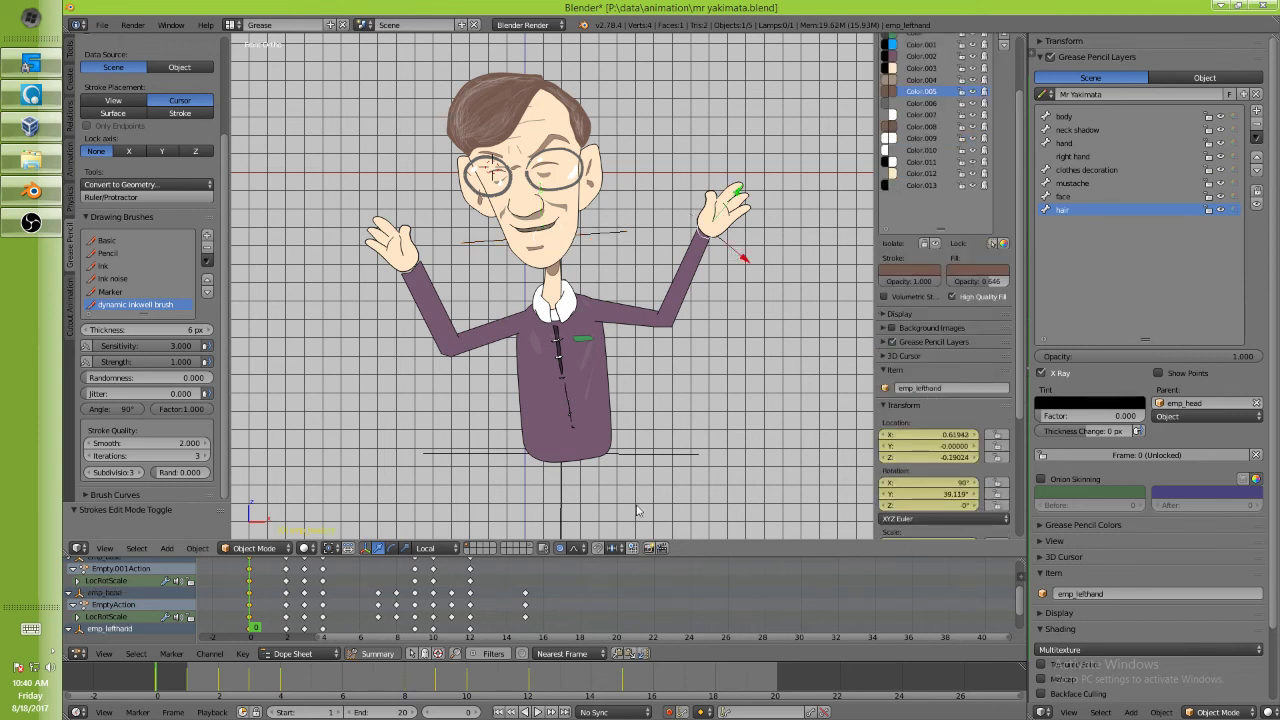
Test the rig by moving the emp_base and emp_lefthand empties, cancelling each move.
right_click(642, 461)
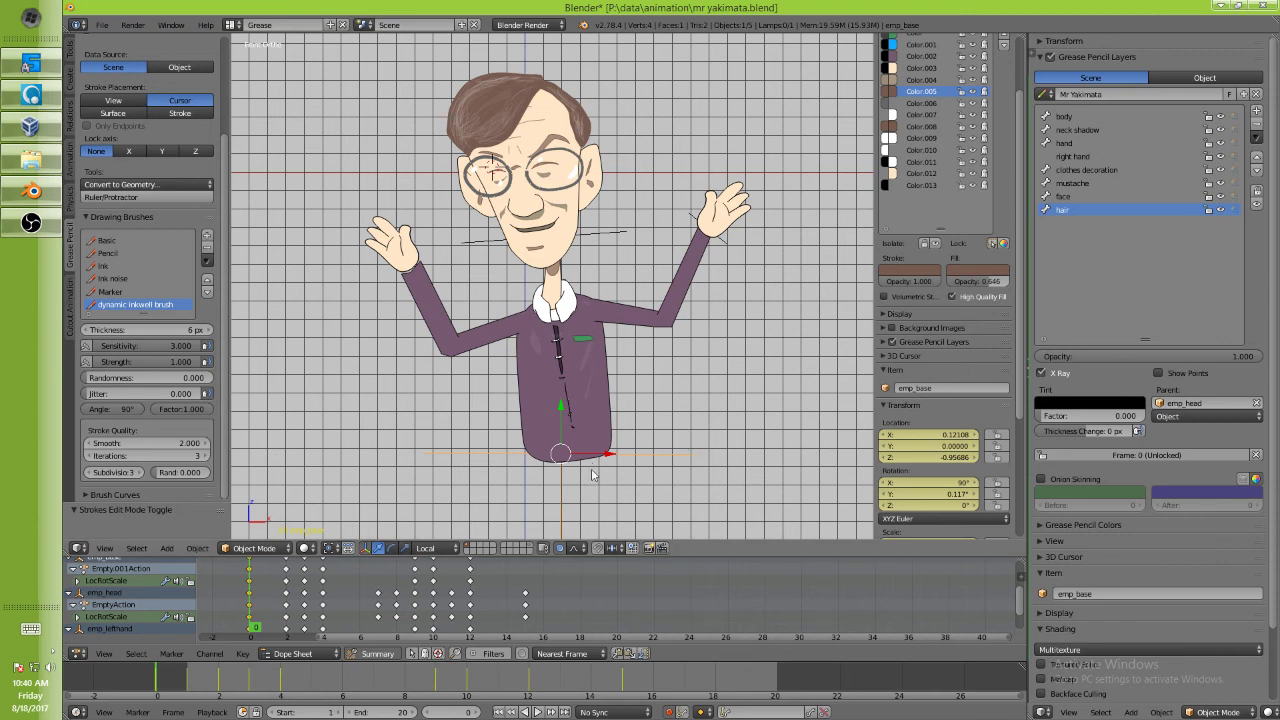
key(g)
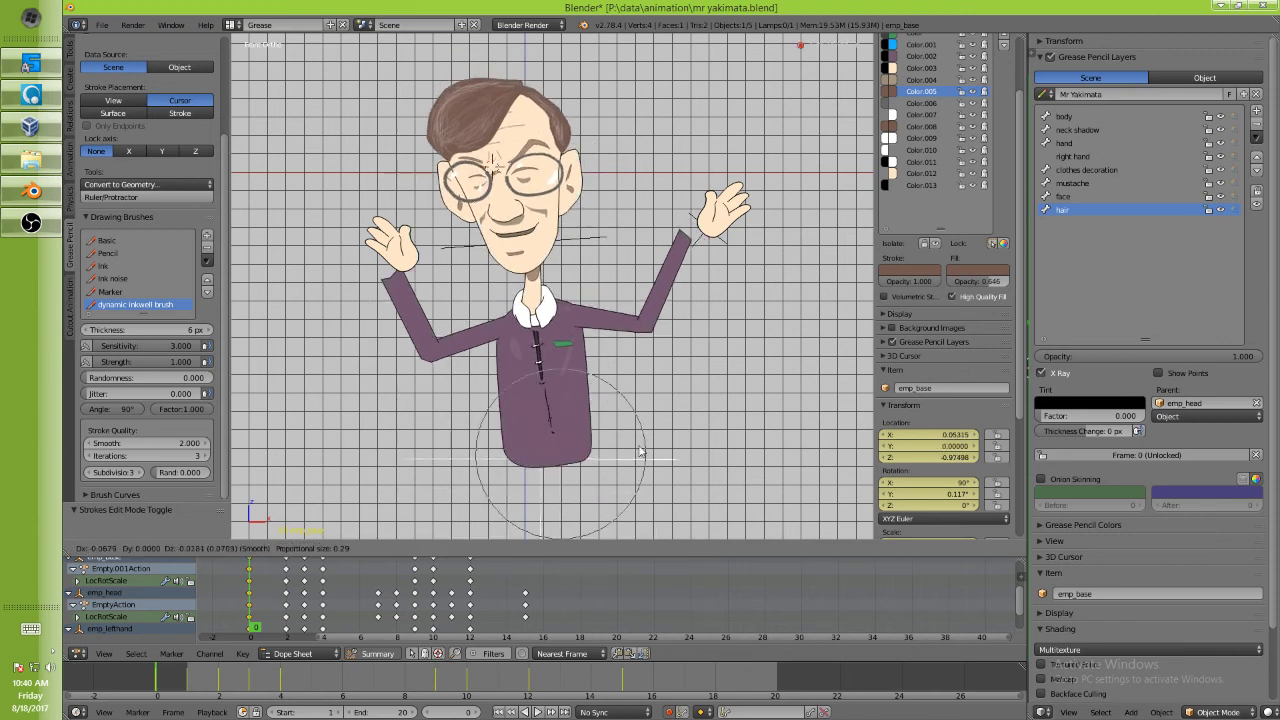
click(727, 340)
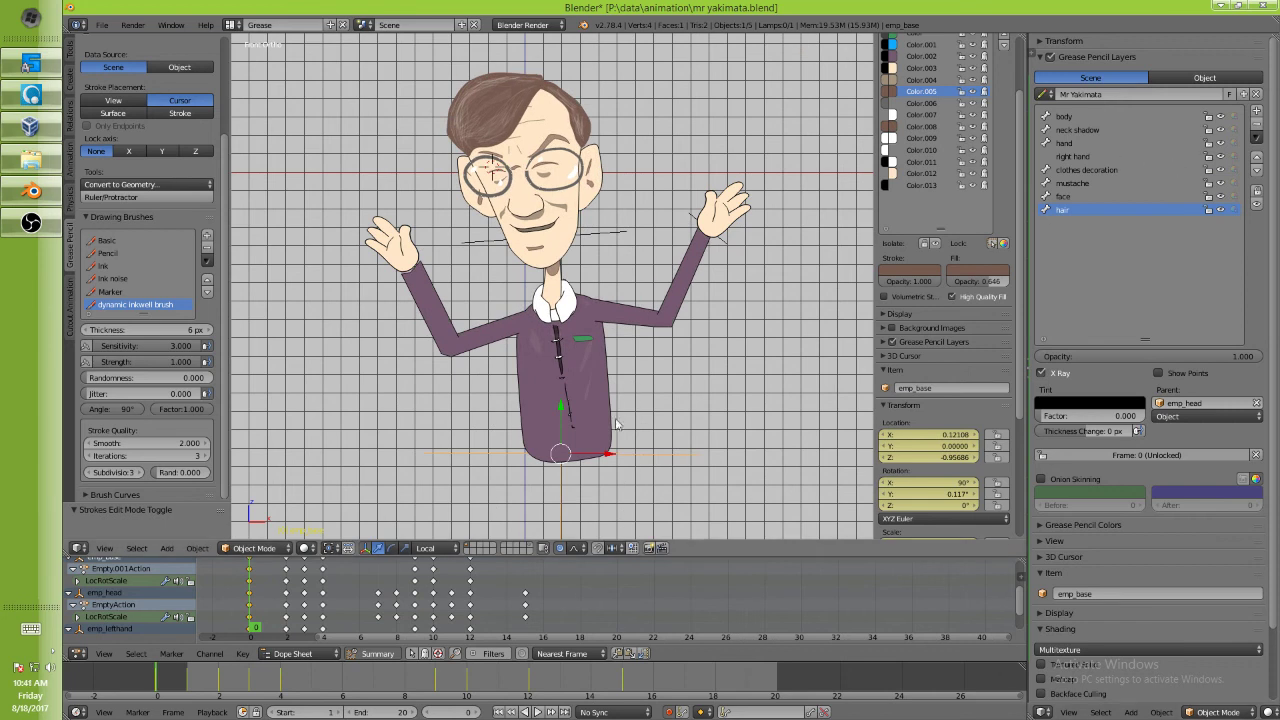
right_click(728, 212)
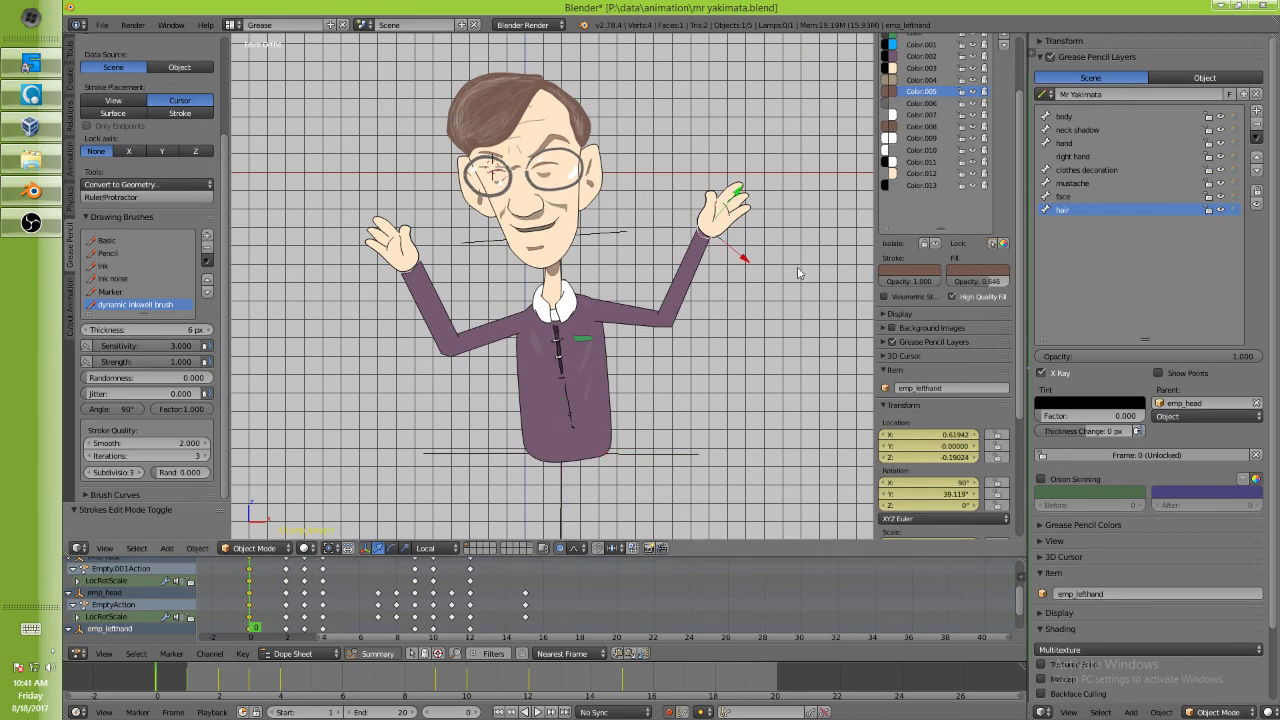
key(g)
key(Escape)
Select emp_base, set the grease pencil data source to Object, and assign the Mr Yakimata drawing to it.
right_click(658, 458)
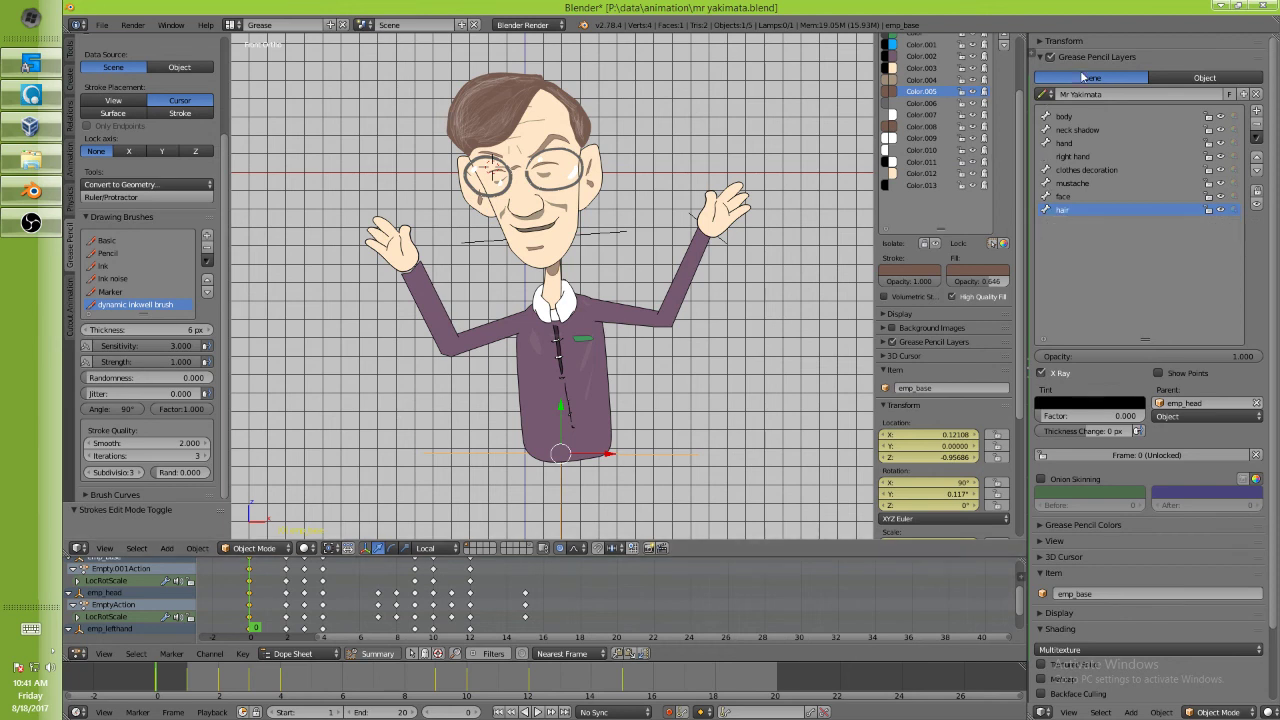
click(1205, 78)
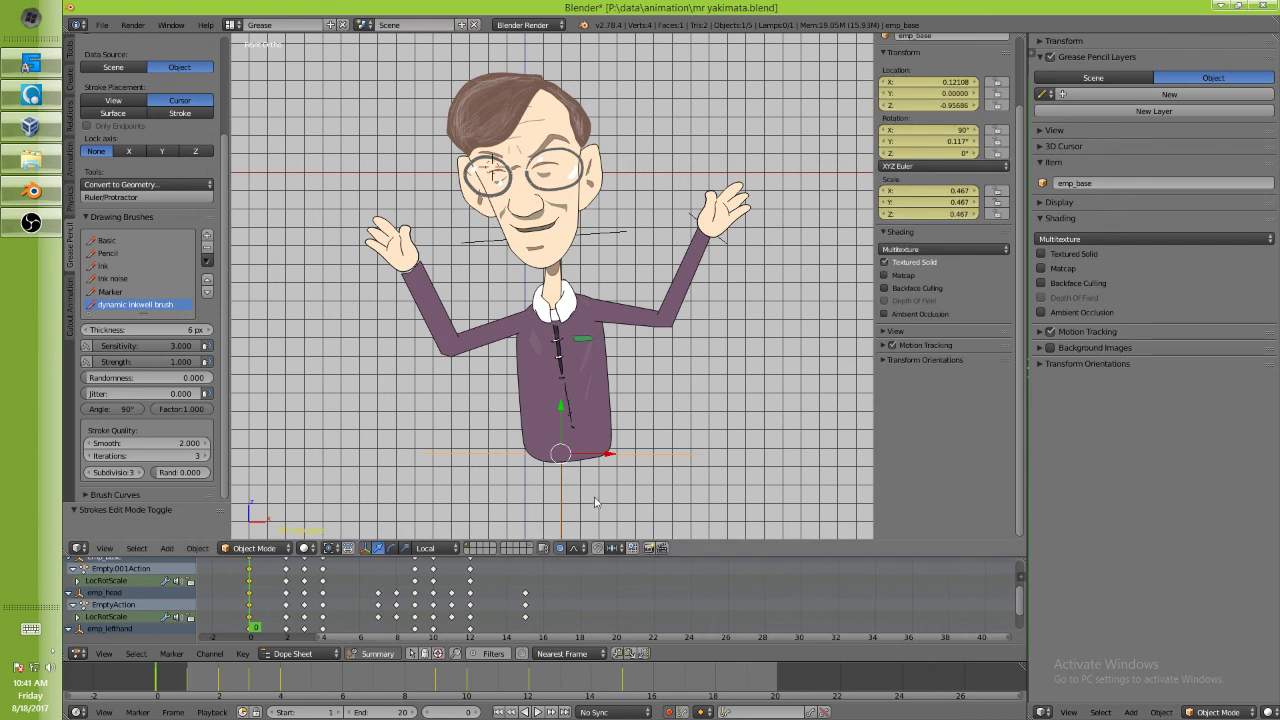
key(r)
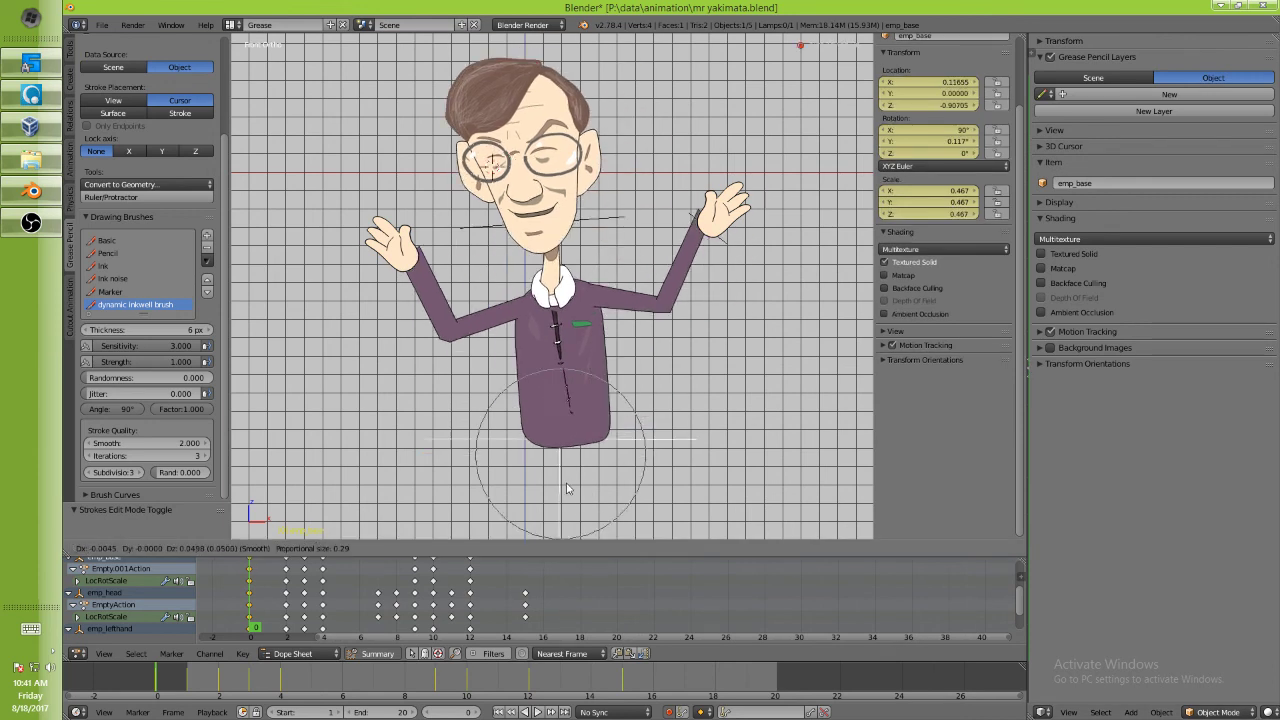
key(Escape)
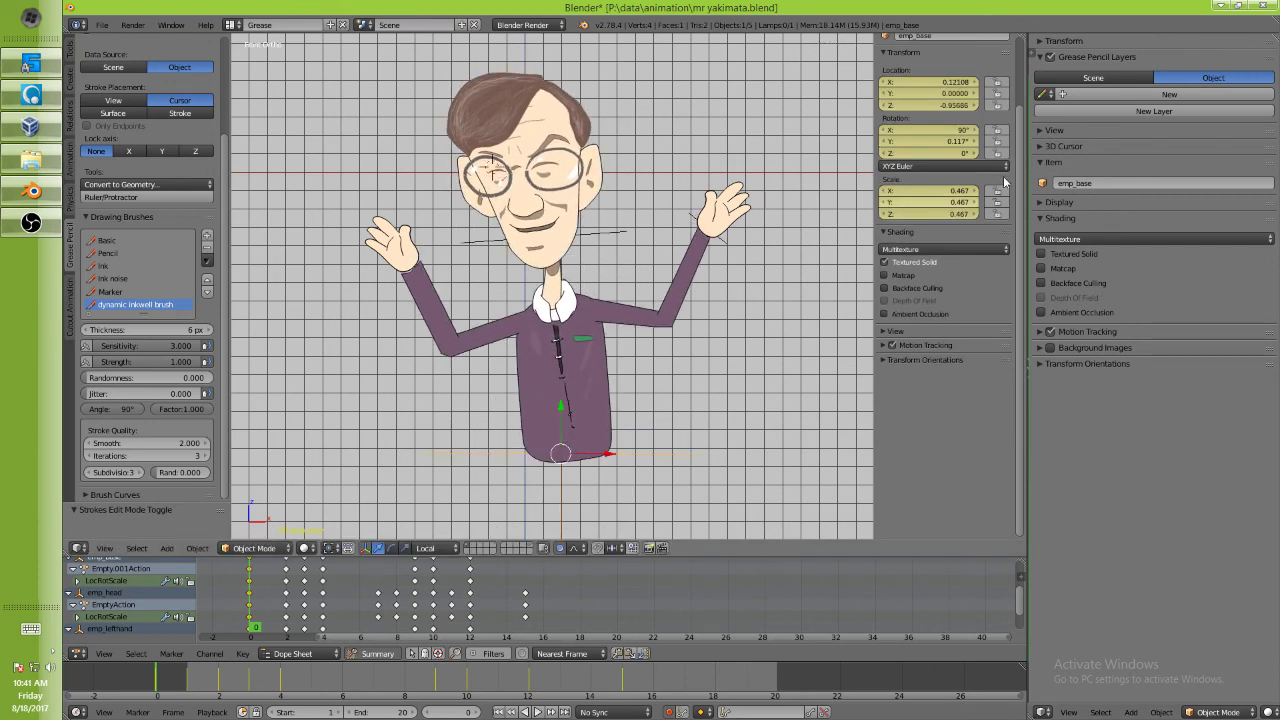
click(1042, 94)
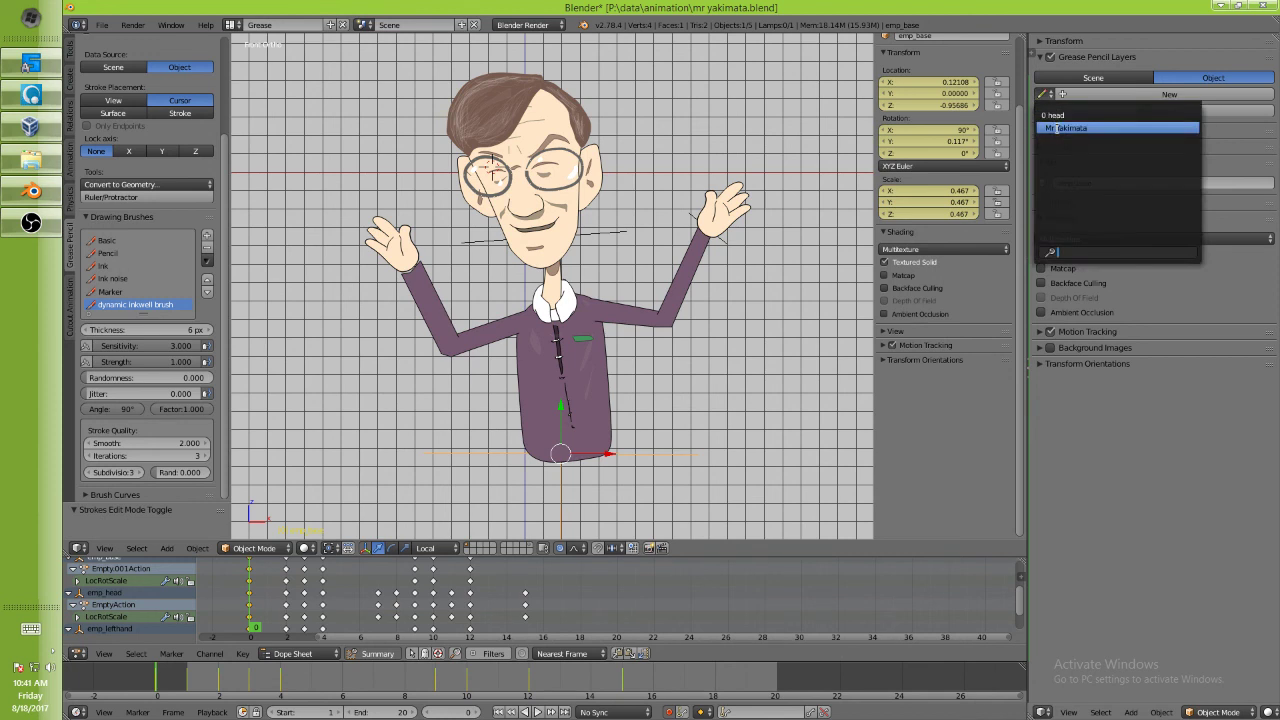
click(1058, 128)
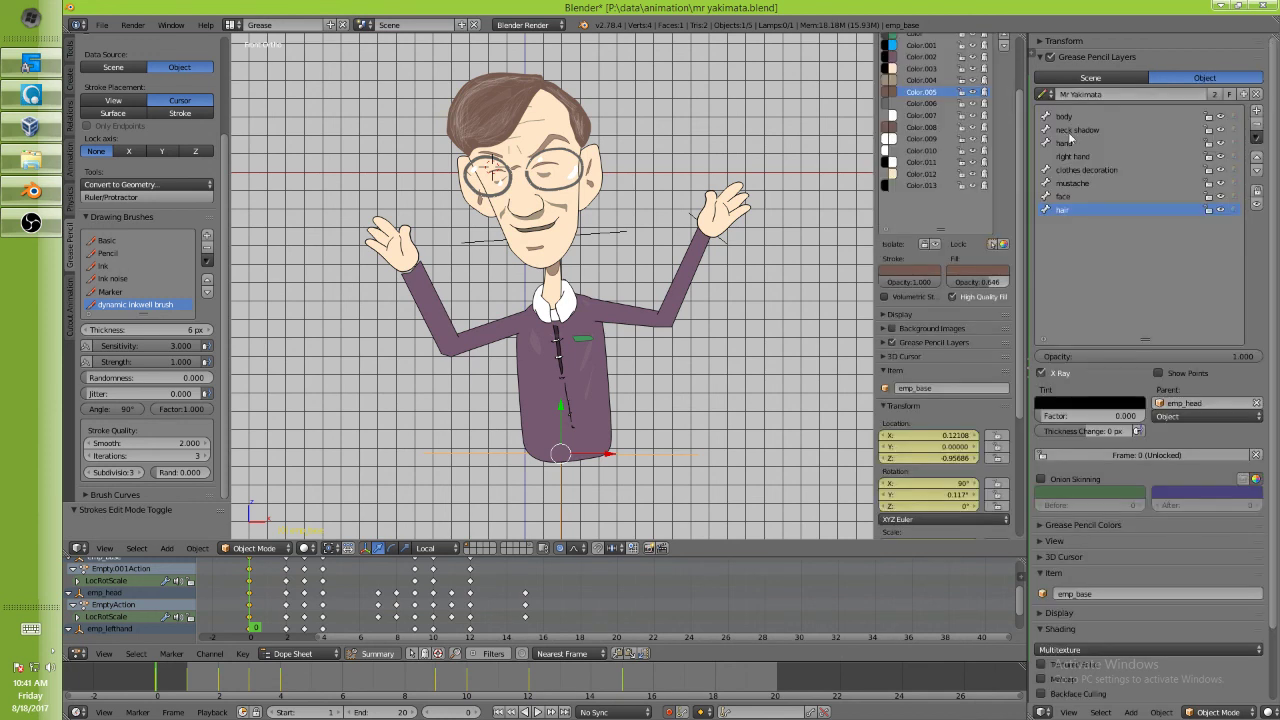
Unlink the Mr Yakimata drawing from the Scene grease pencil source and switch the data source back to Object.
click(1090, 79)
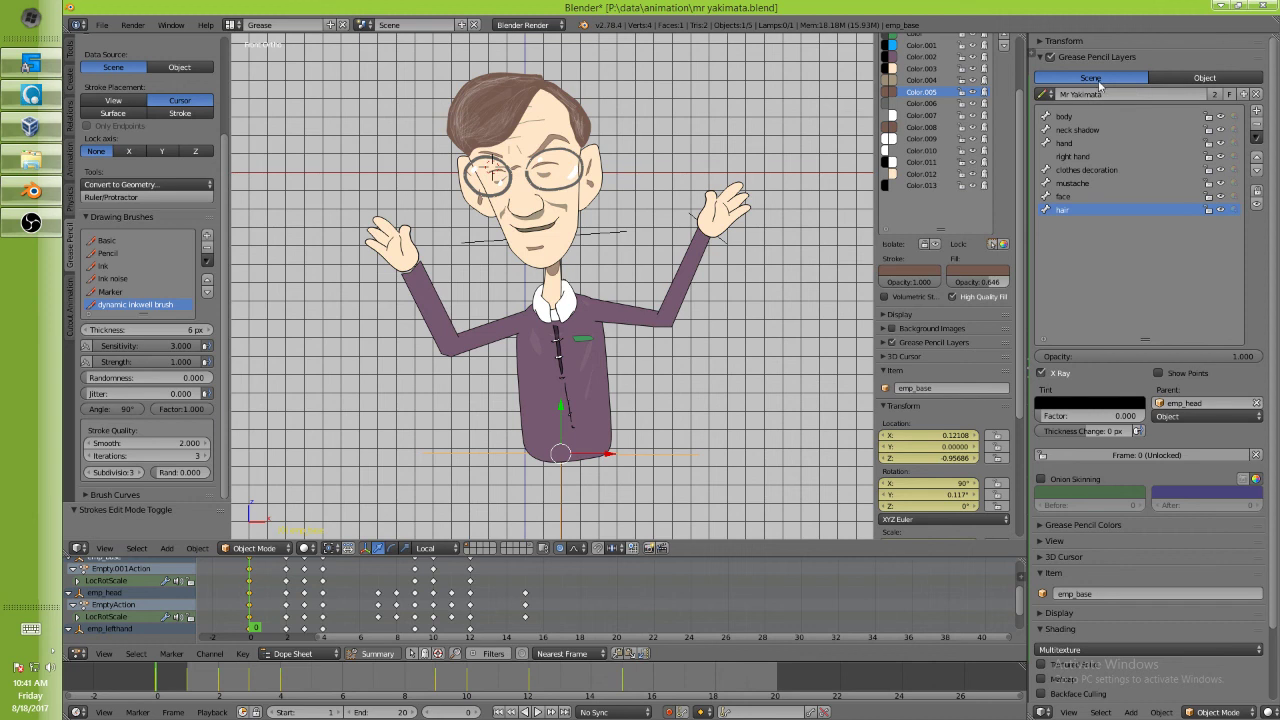
click(1257, 94)
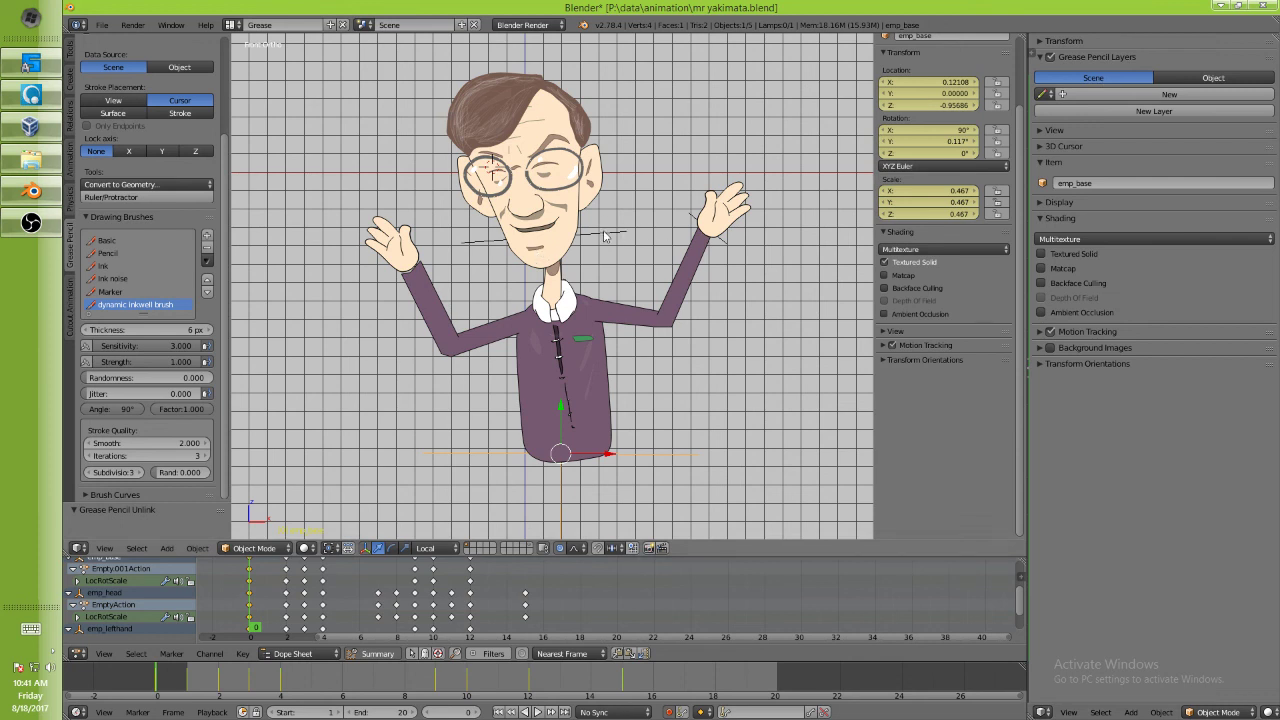
click(1208, 80)
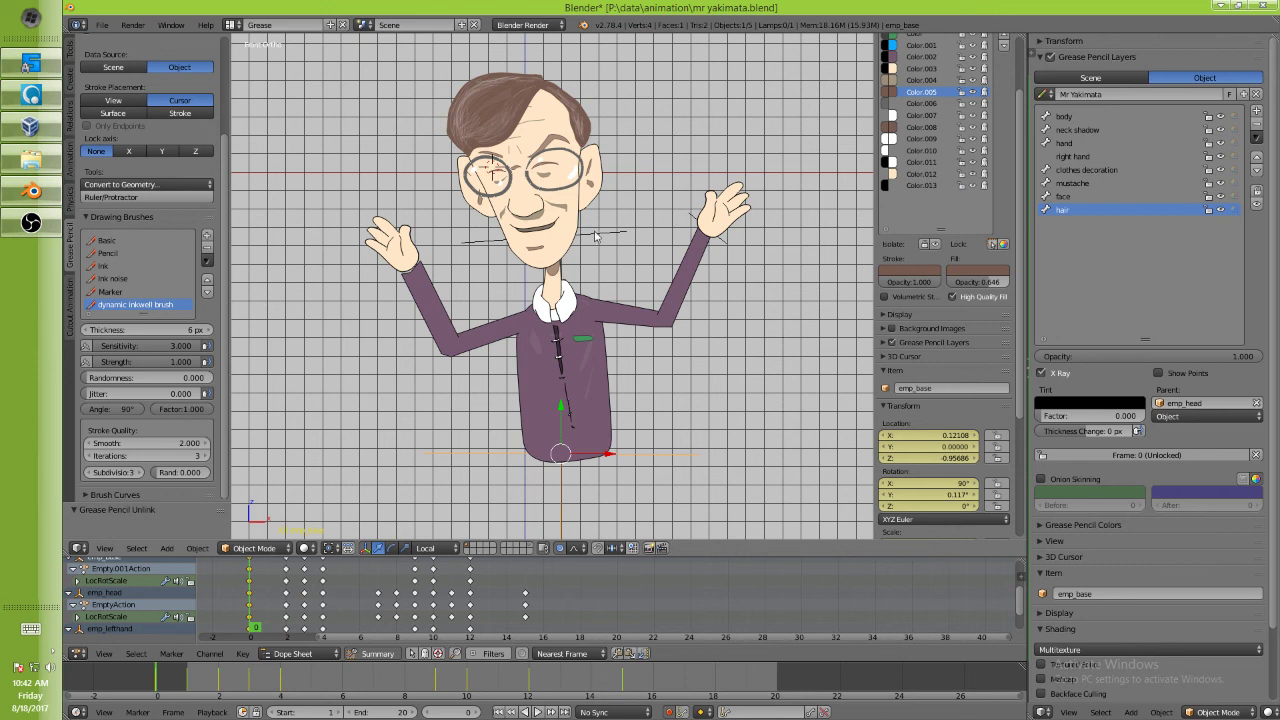
Check which empty carries the drawing by selecting emp_lefthand and reselecting emp_base.
right_click(703, 250)
right_click(729, 240)
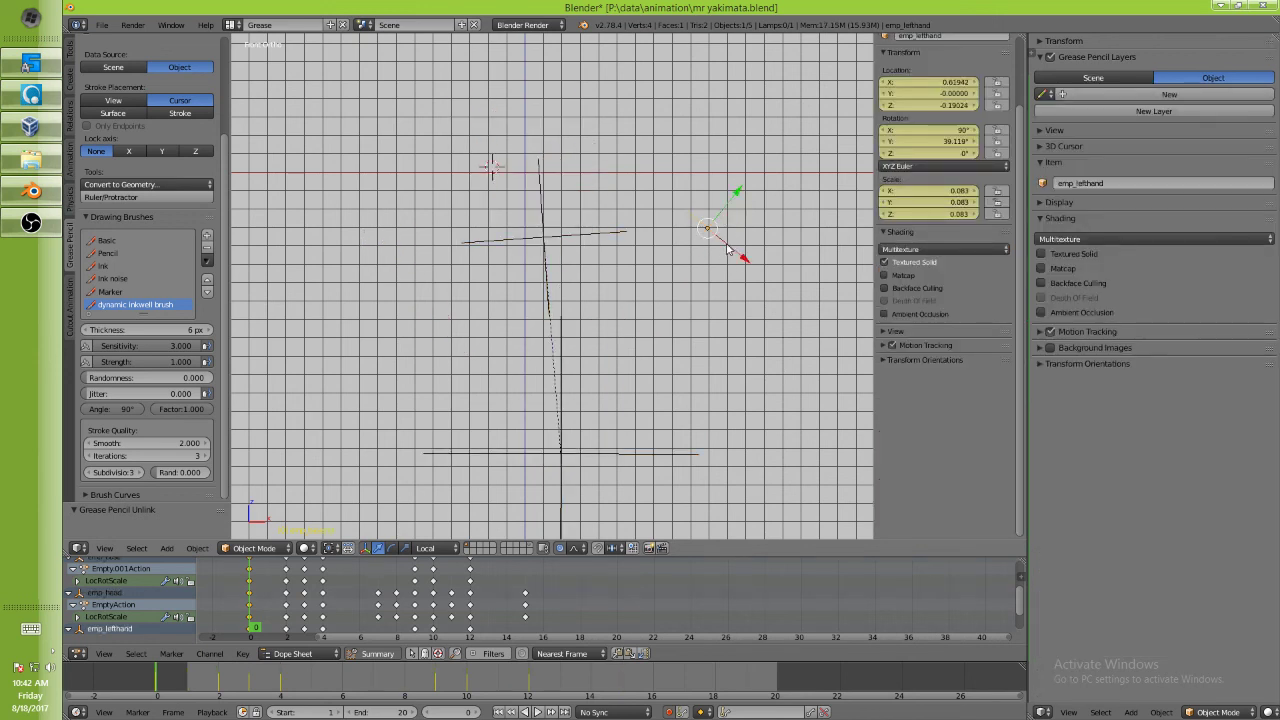
right_click(585, 456)
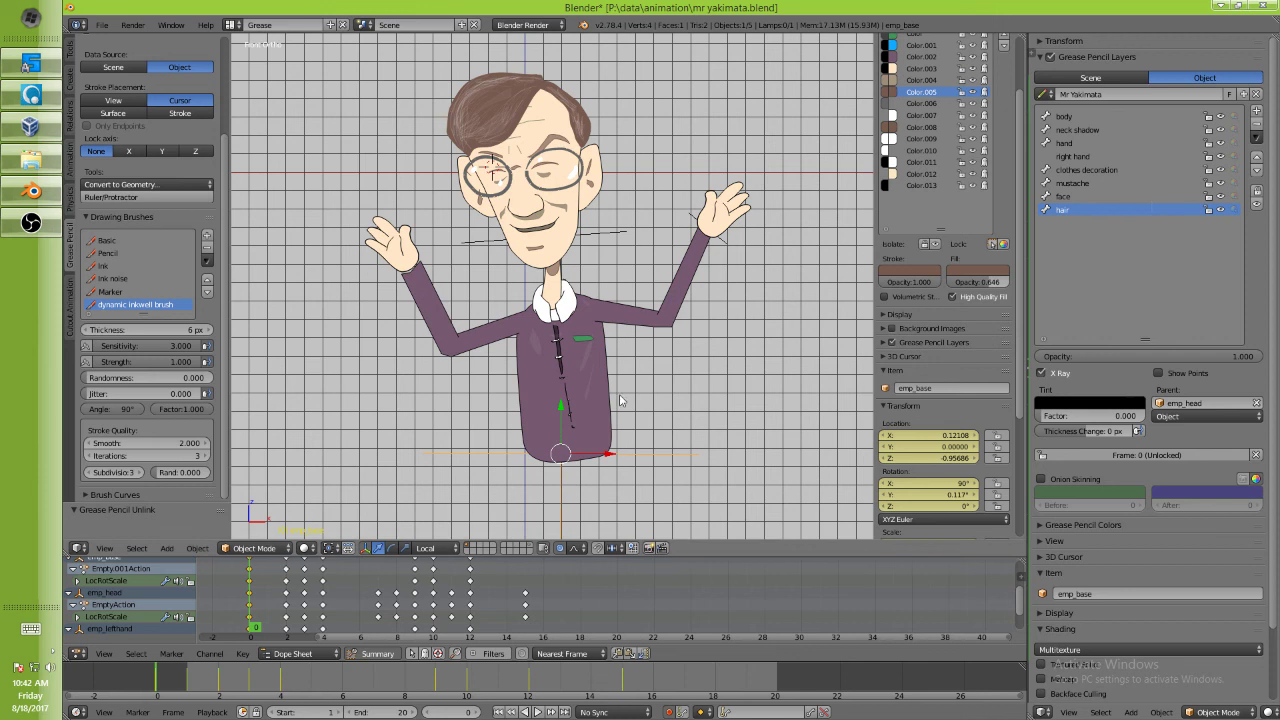
Save the current file and start a new blank file.
click(102, 25)
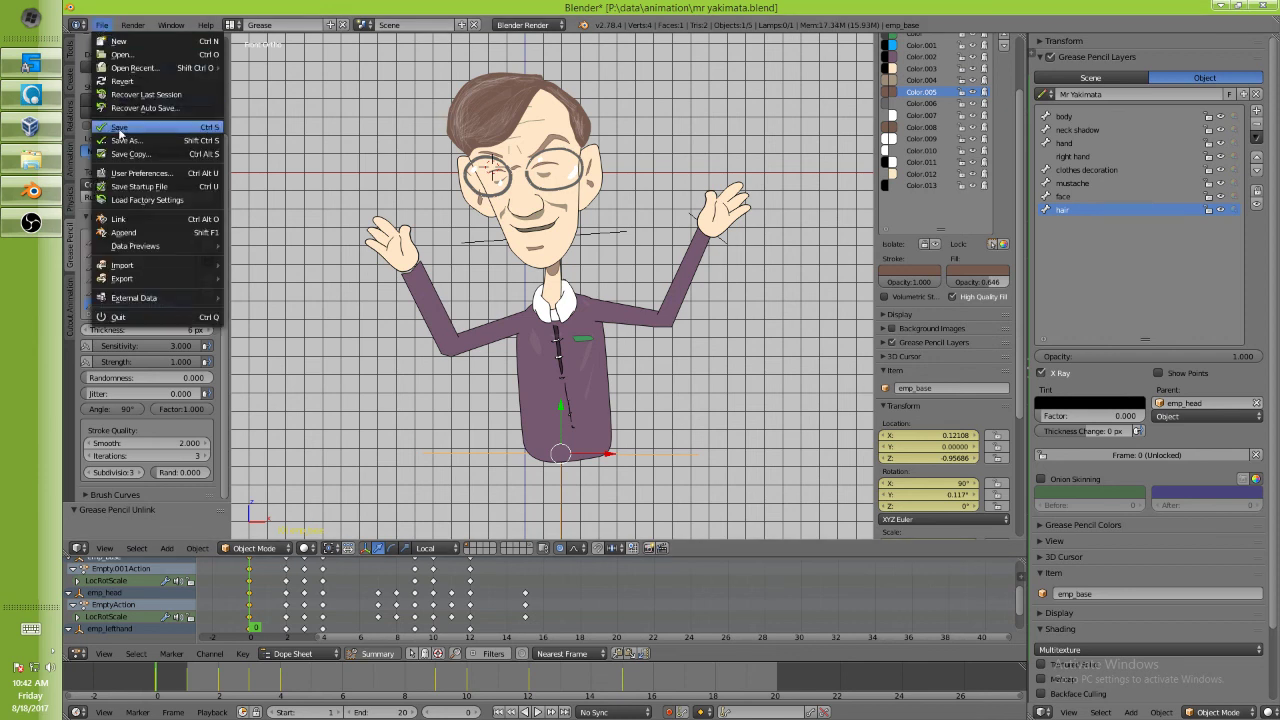
click(119, 129)
click(102, 25)
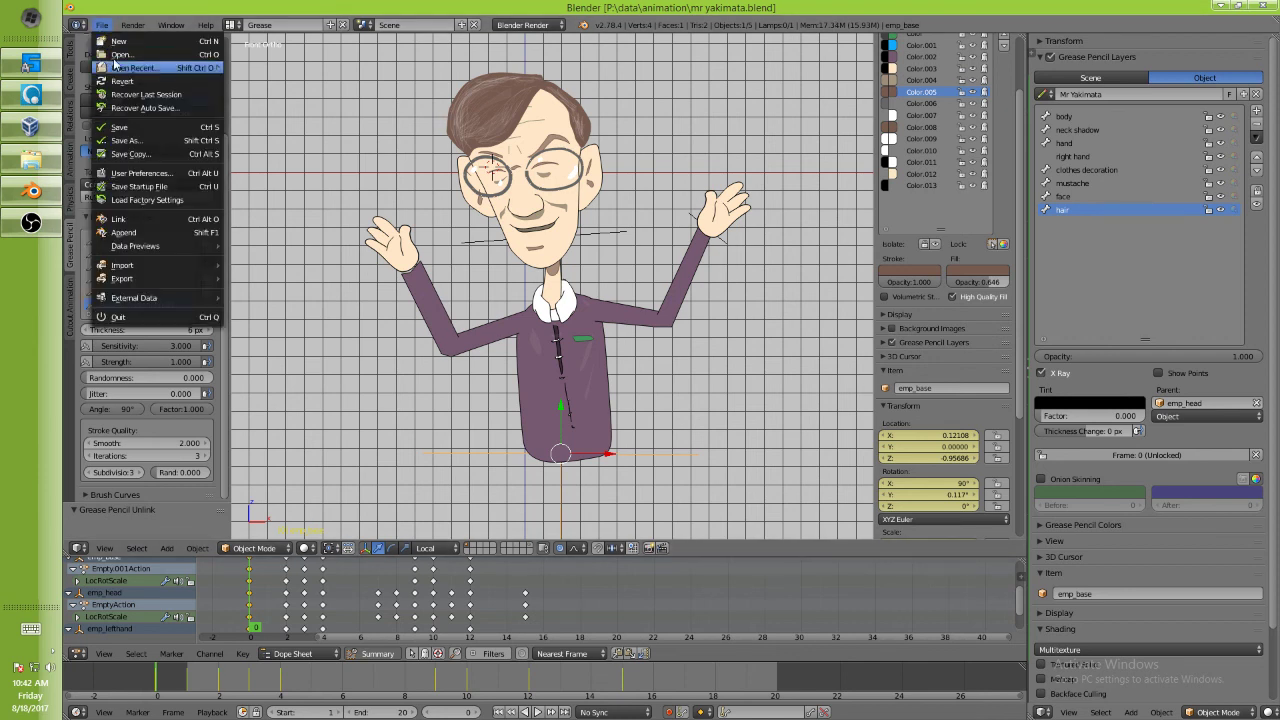
click(103, 26)
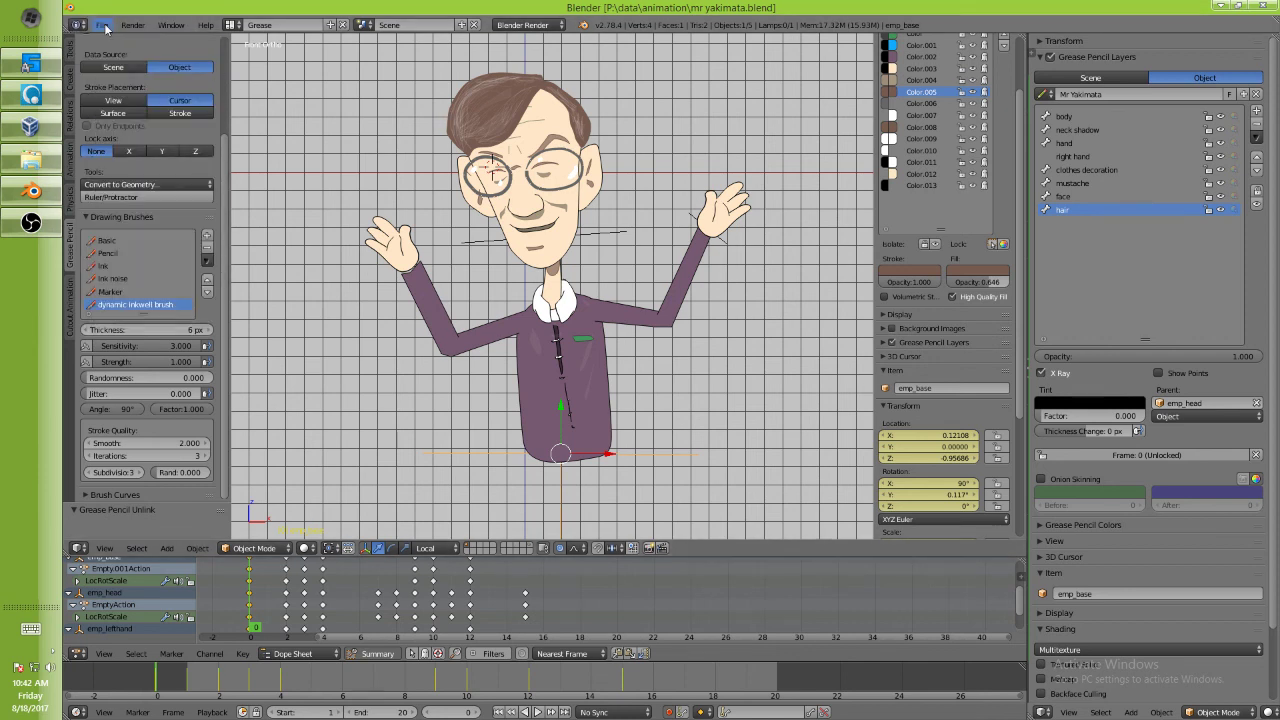
click(103, 26)
click(110, 40)
click(110, 48)
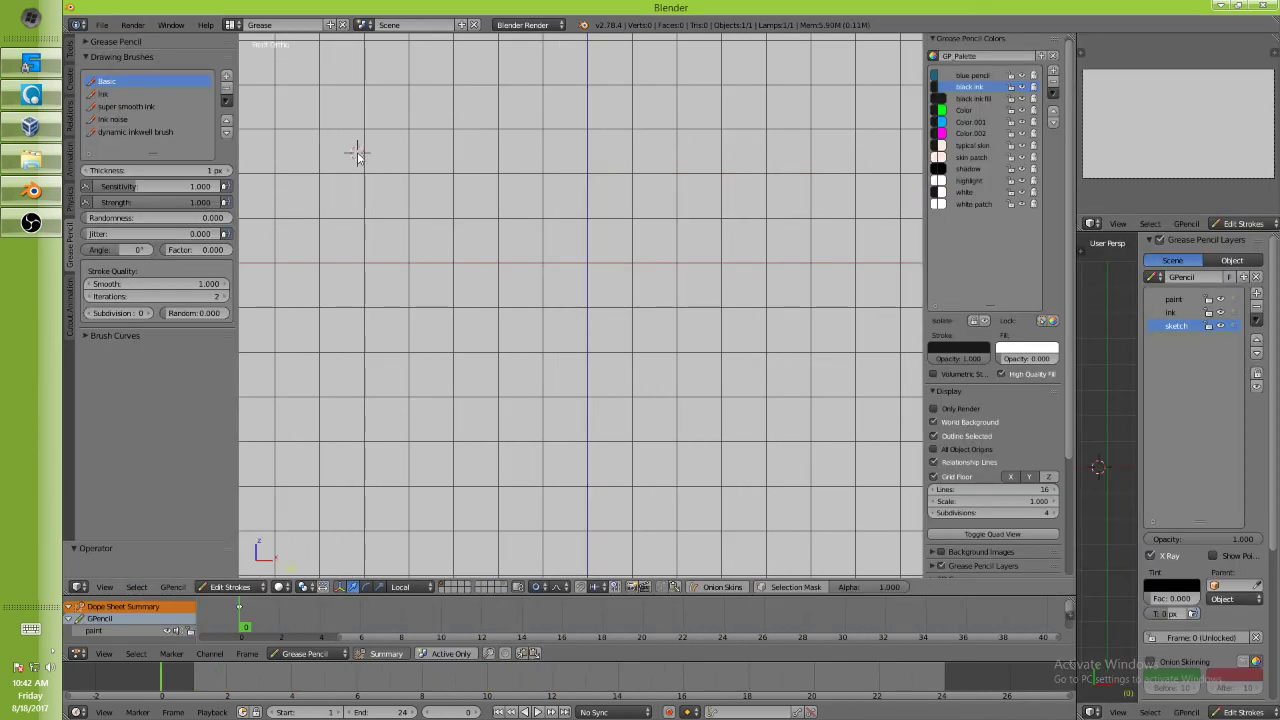
Append the emp_base, emp_head and emp_lefthand objects from mr yakimata.blend.
key(shift+F1)
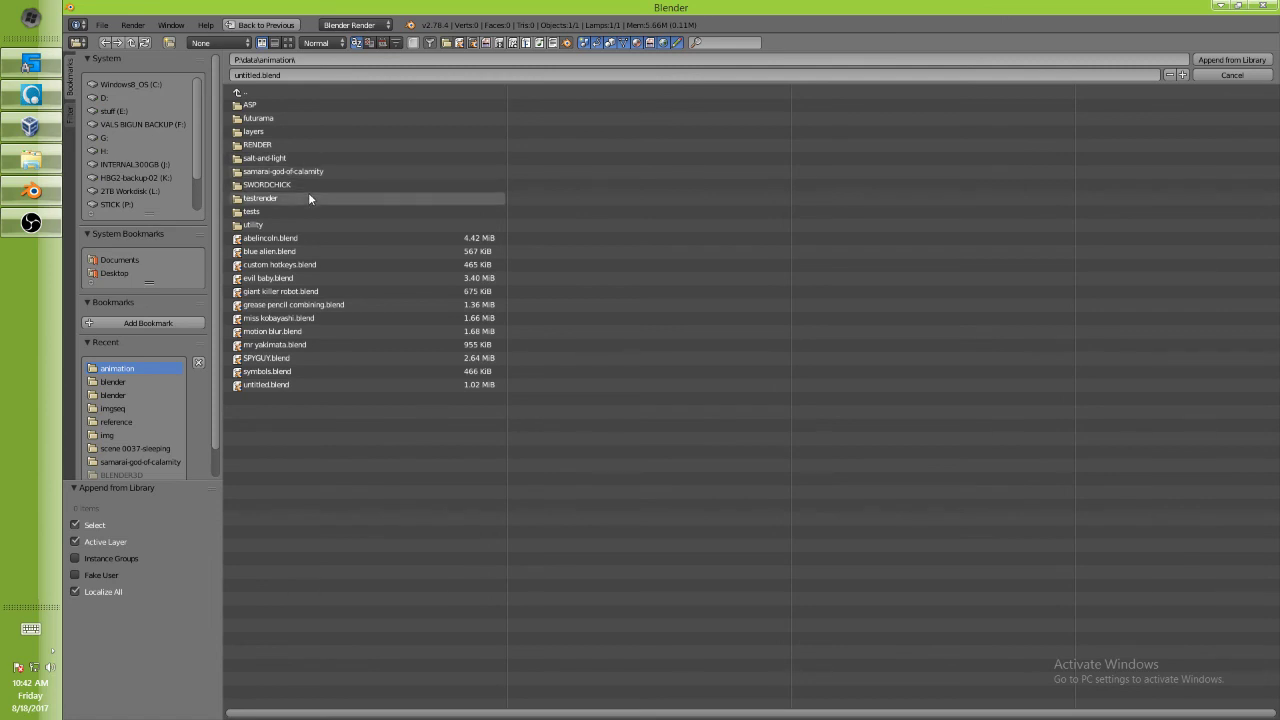
click(249, 345)
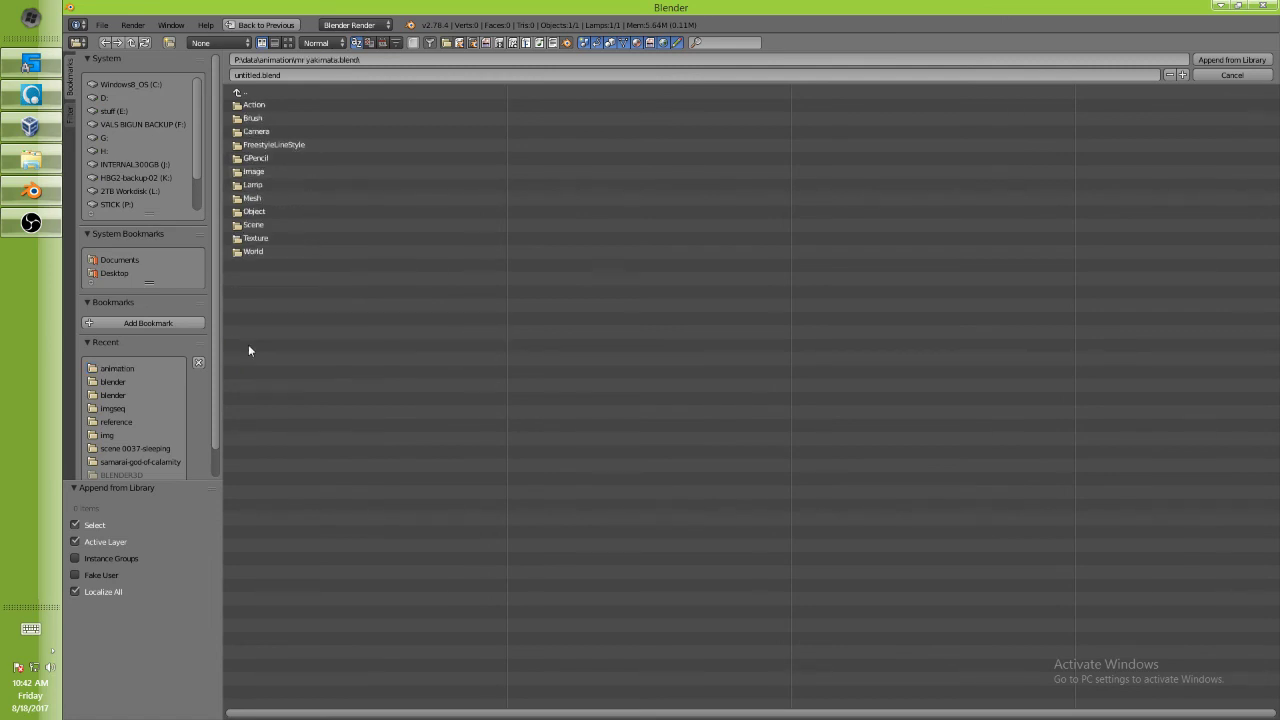
click(262, 212)
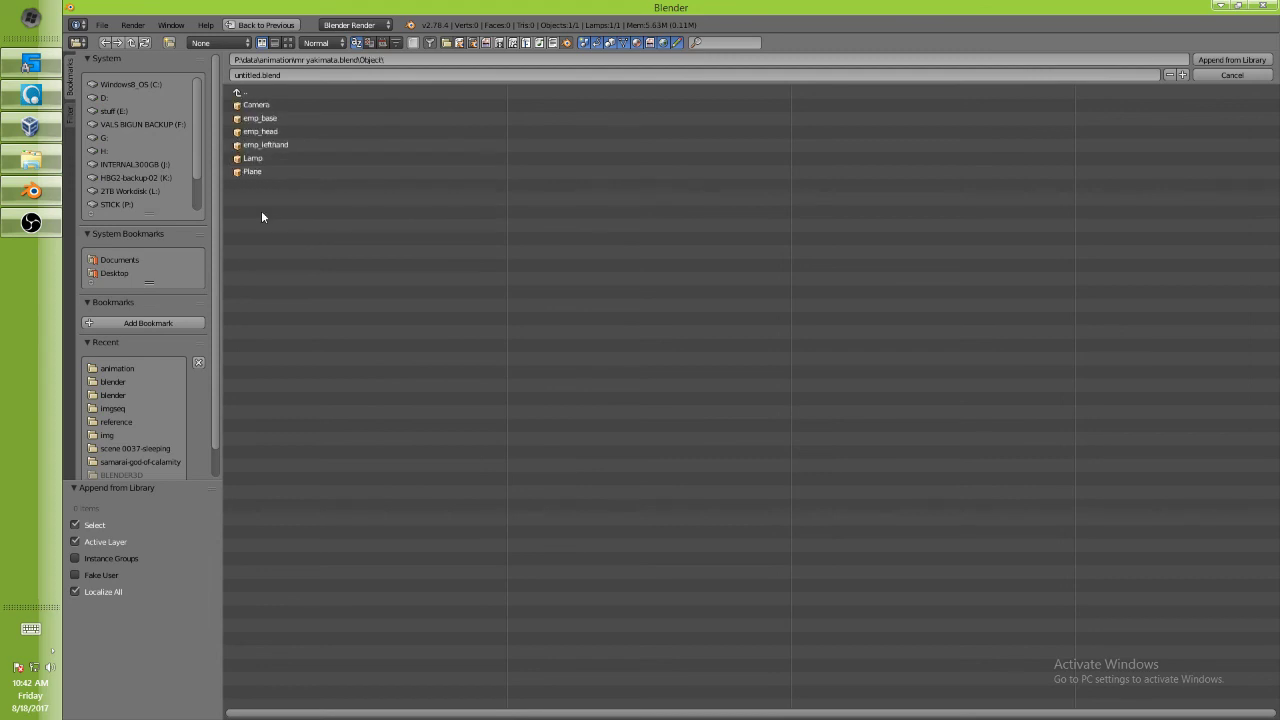
click(254, 118)
shift+click(255, 132)
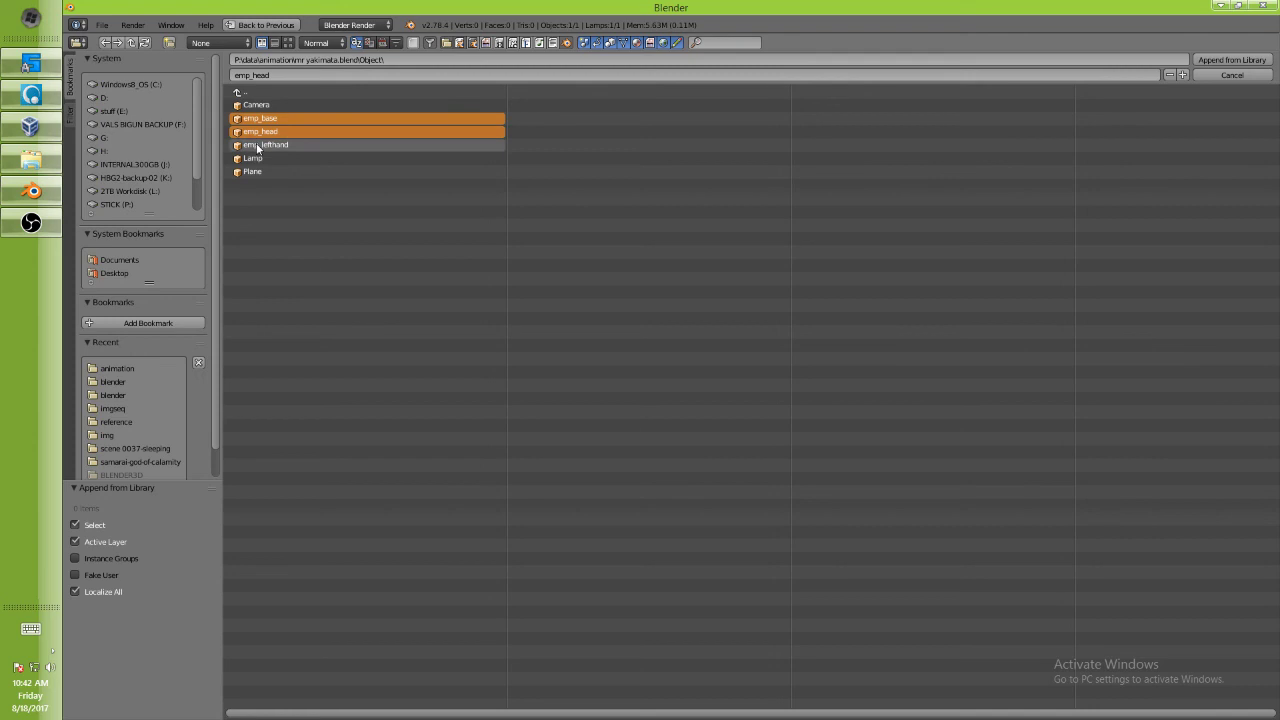
shift+click(356, 147)
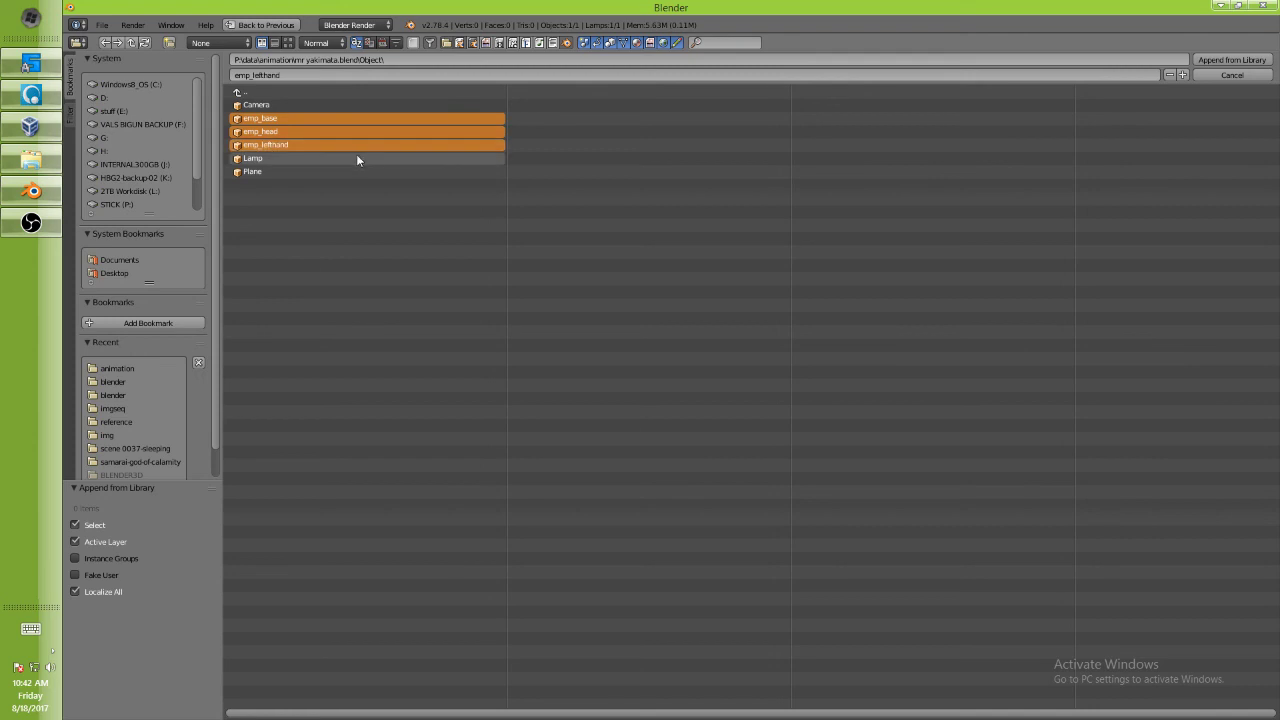
click(1237, 62)
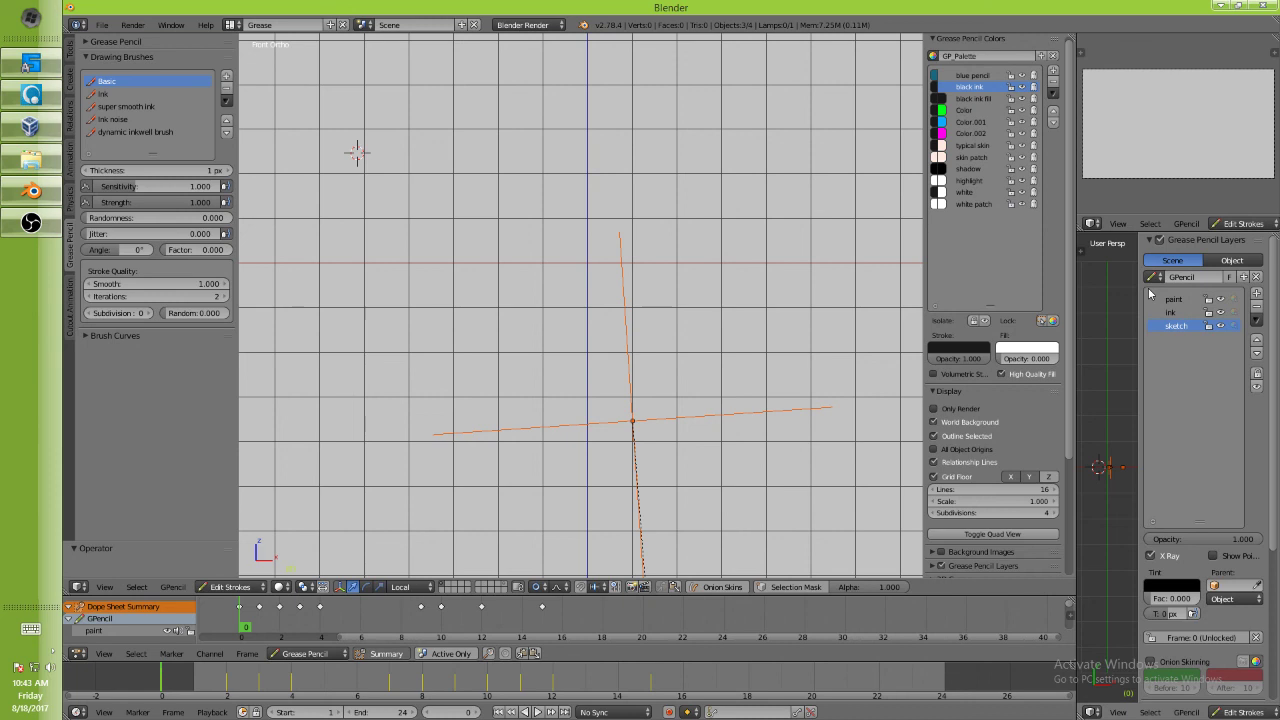
Set the grease pencil source to Object, widen the layers sidebar, switch to Object Mode and select emp_base.
click(1238, 261)
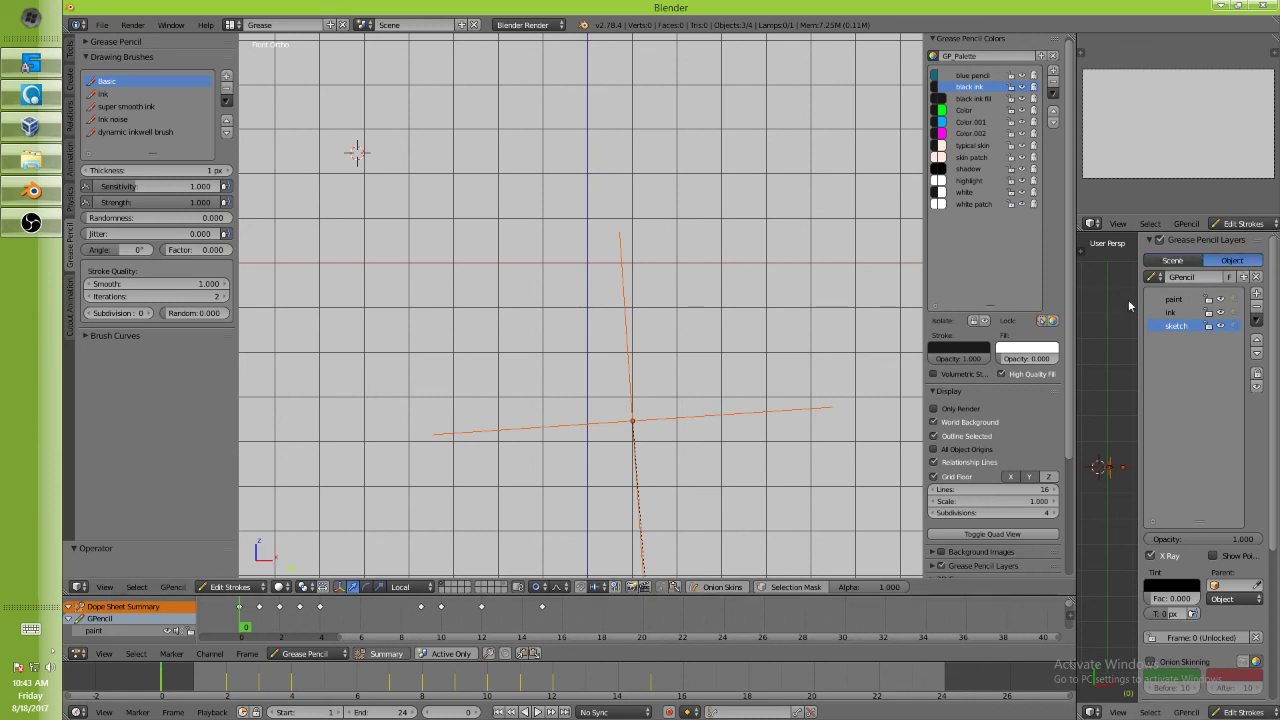
drag(1143, 302, 1075, 306)
scroll(724, 326, down, 4)
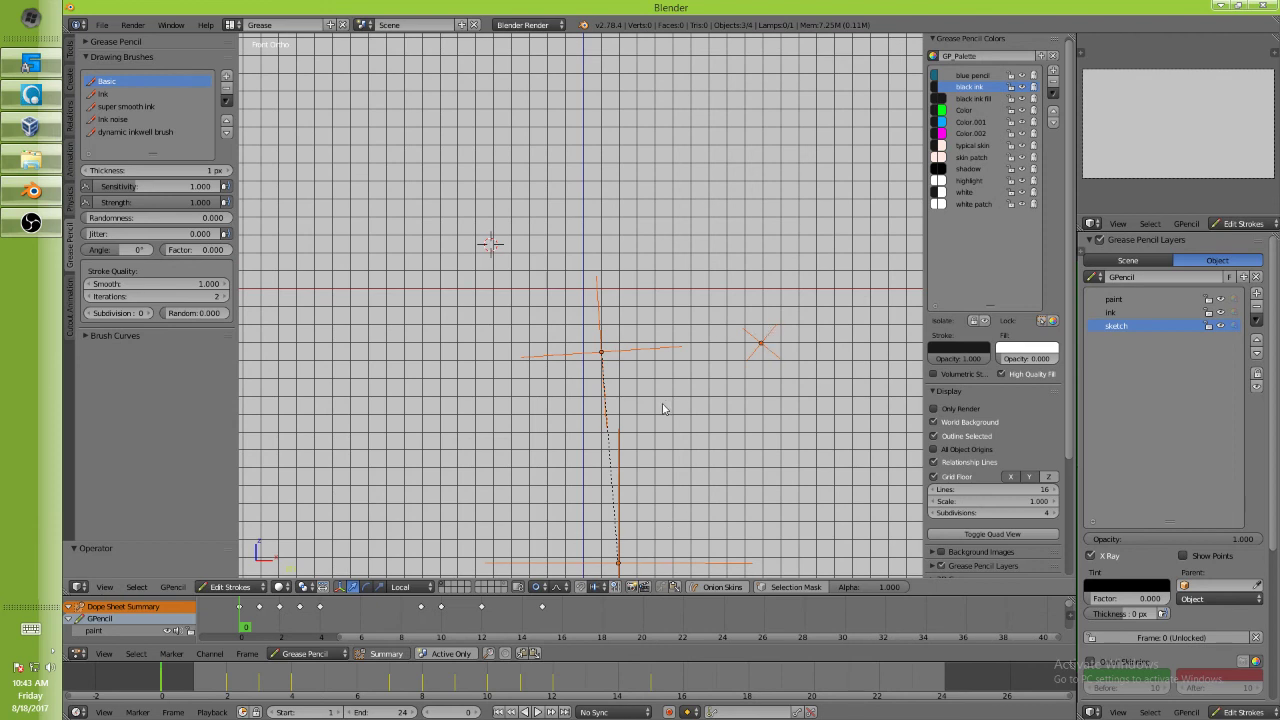
key(Tab)
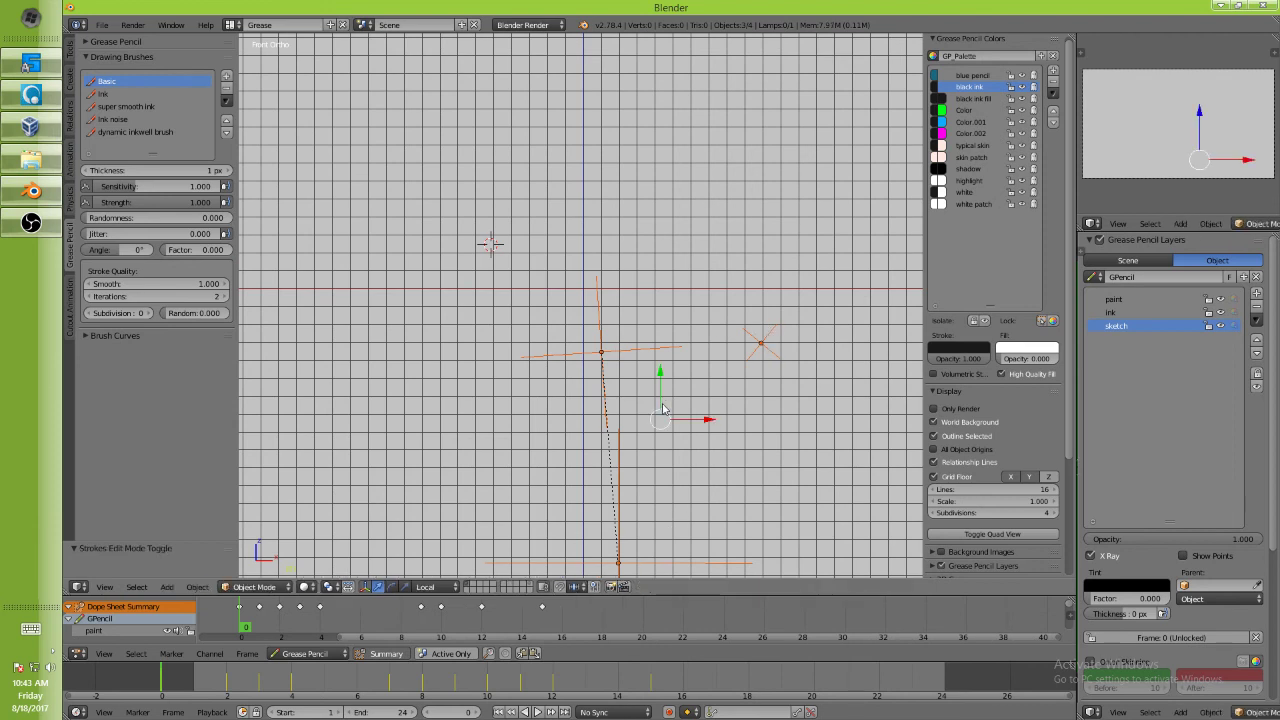
right_click(775, 366)
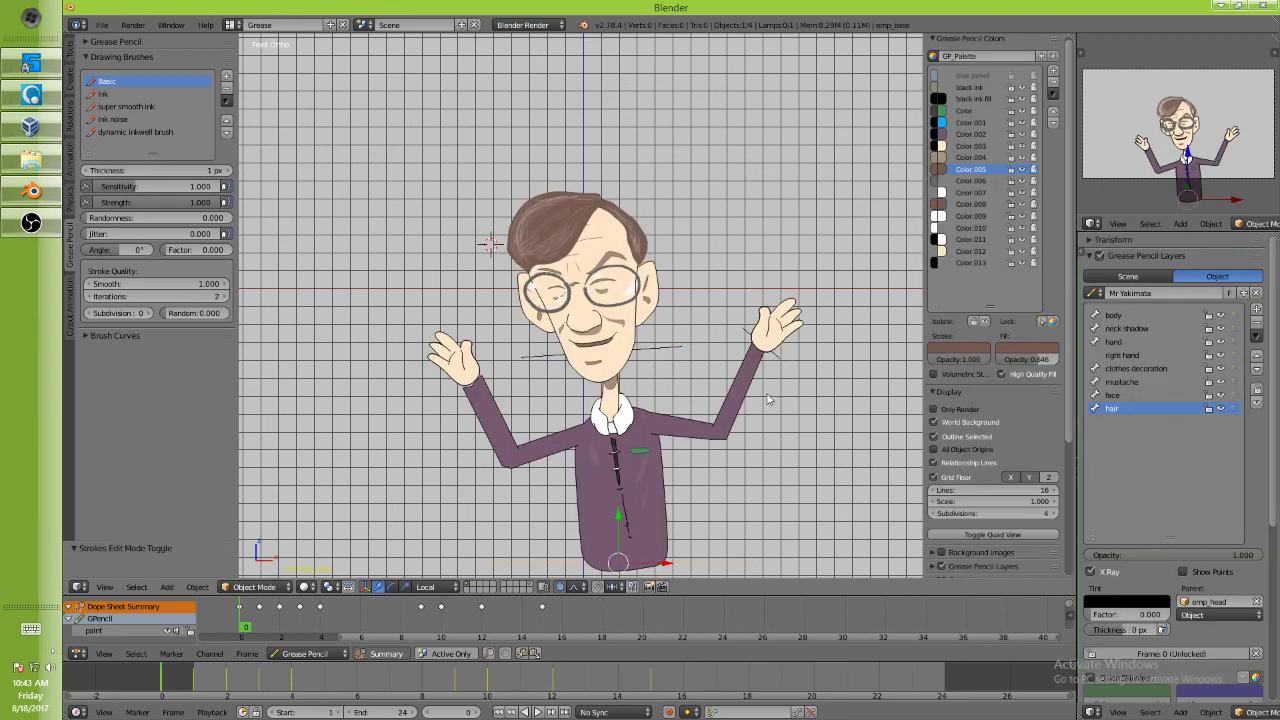
Play the appended animation briefly, and select the left hand, head and base empties in turn to inspect their drawings.
key(alt+a)
key(Escape)
right_click(766, 360)
right_click(646, 351)
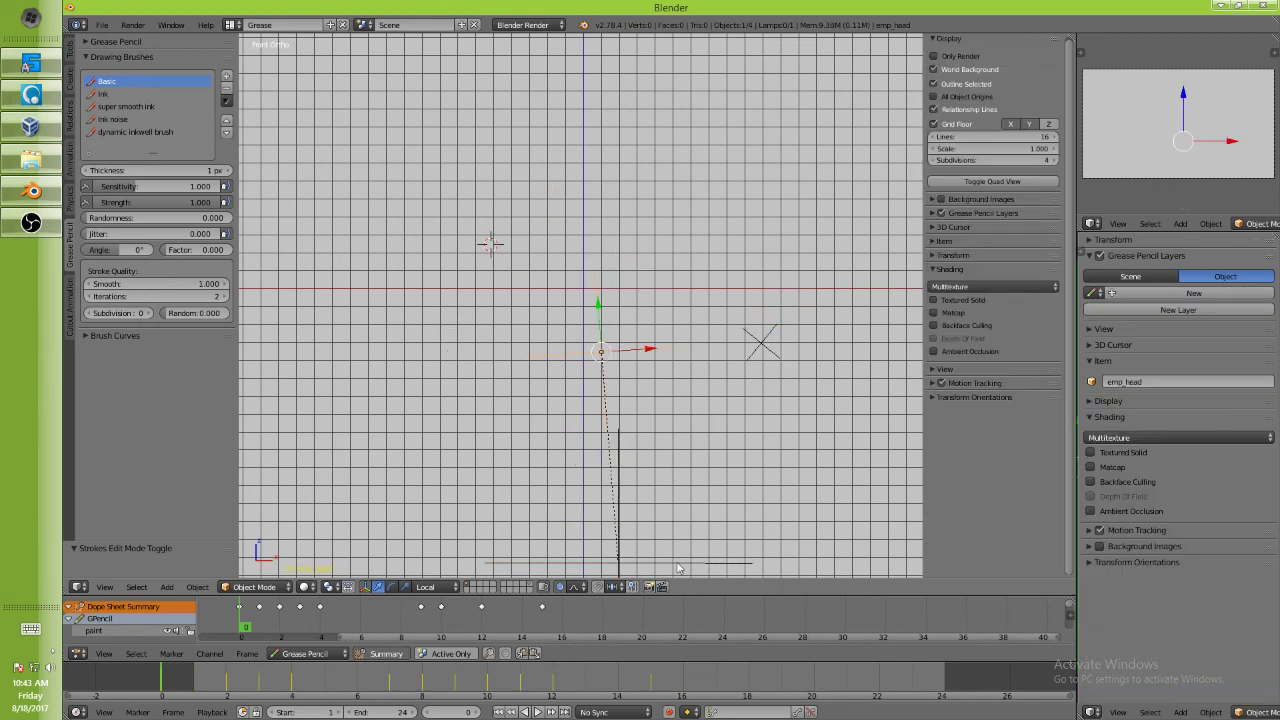
right_click(677, 567)
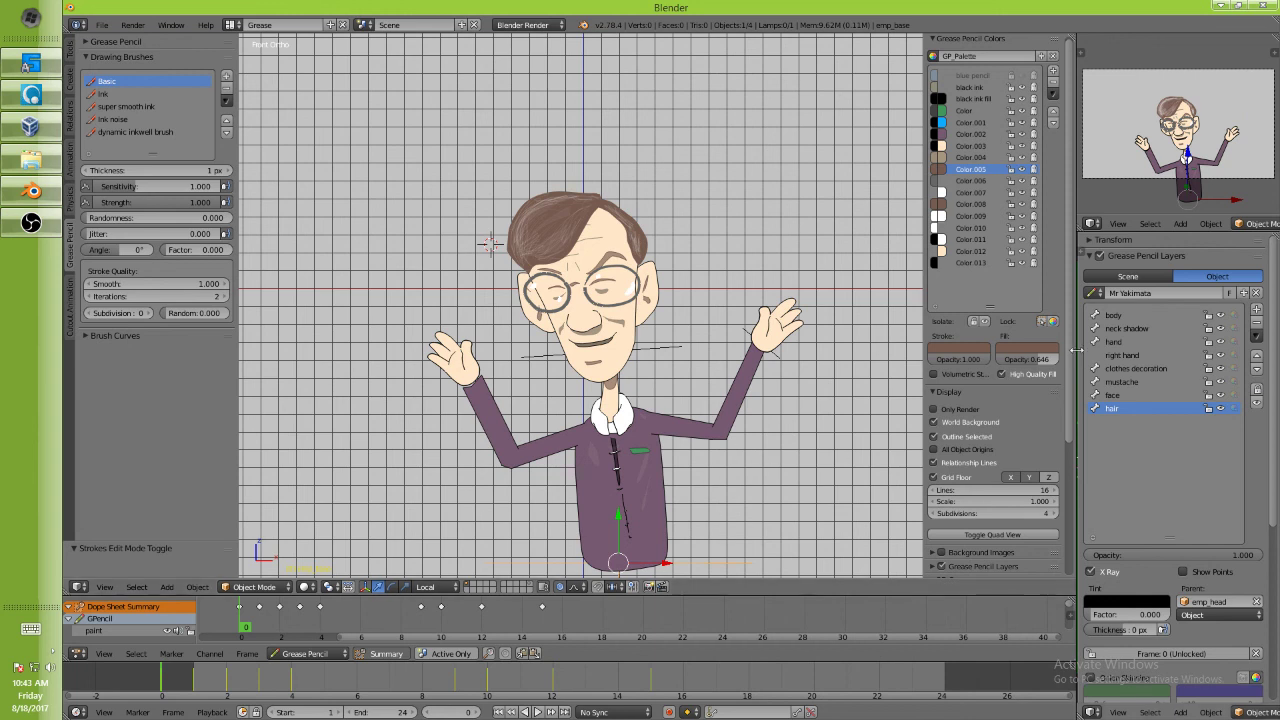
Assign the Mr Yakimata drawing to the Scene source and unlink it from emp_base's Object source.
click(1150, 278)
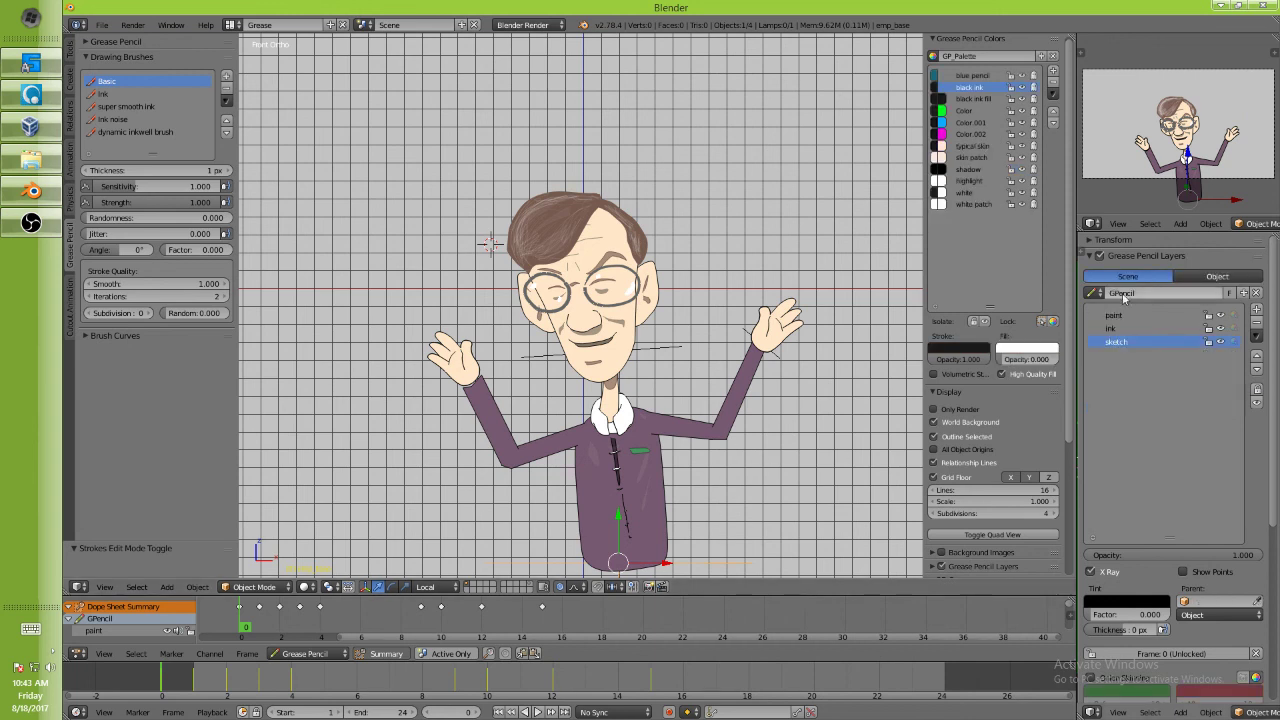
click(1097, 293)
click(1110, 327)
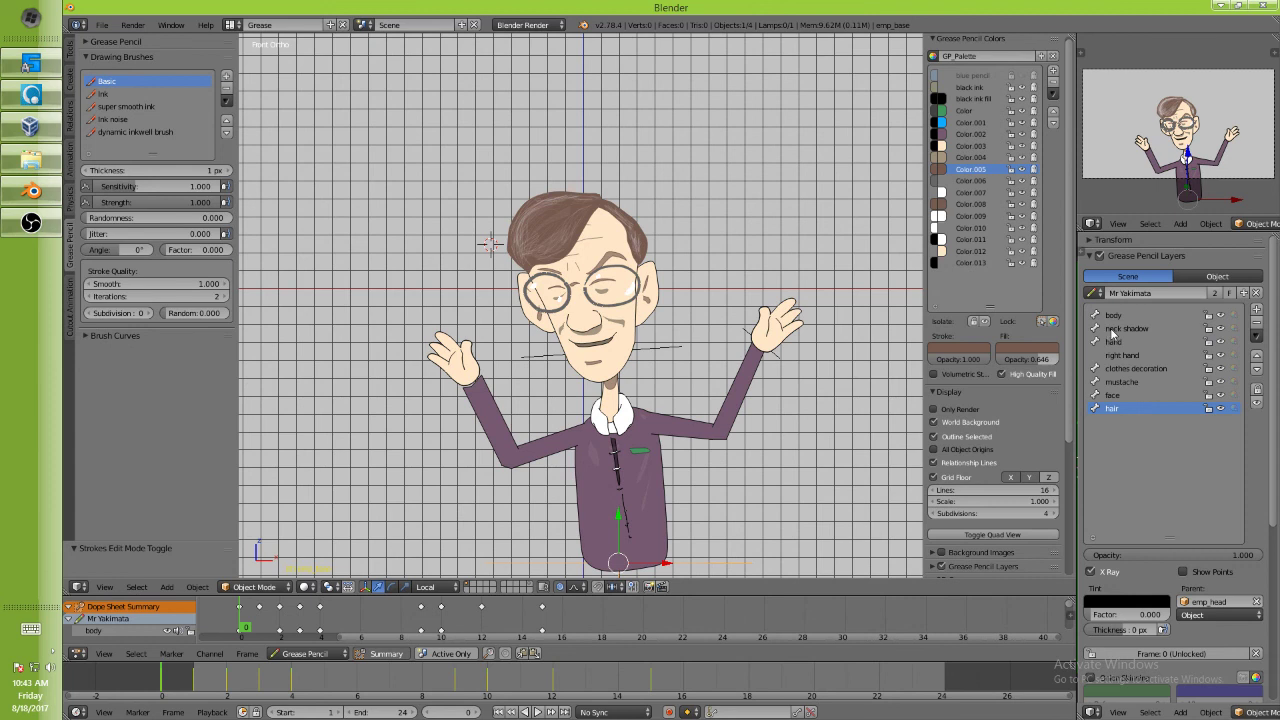
click(1208, 277)
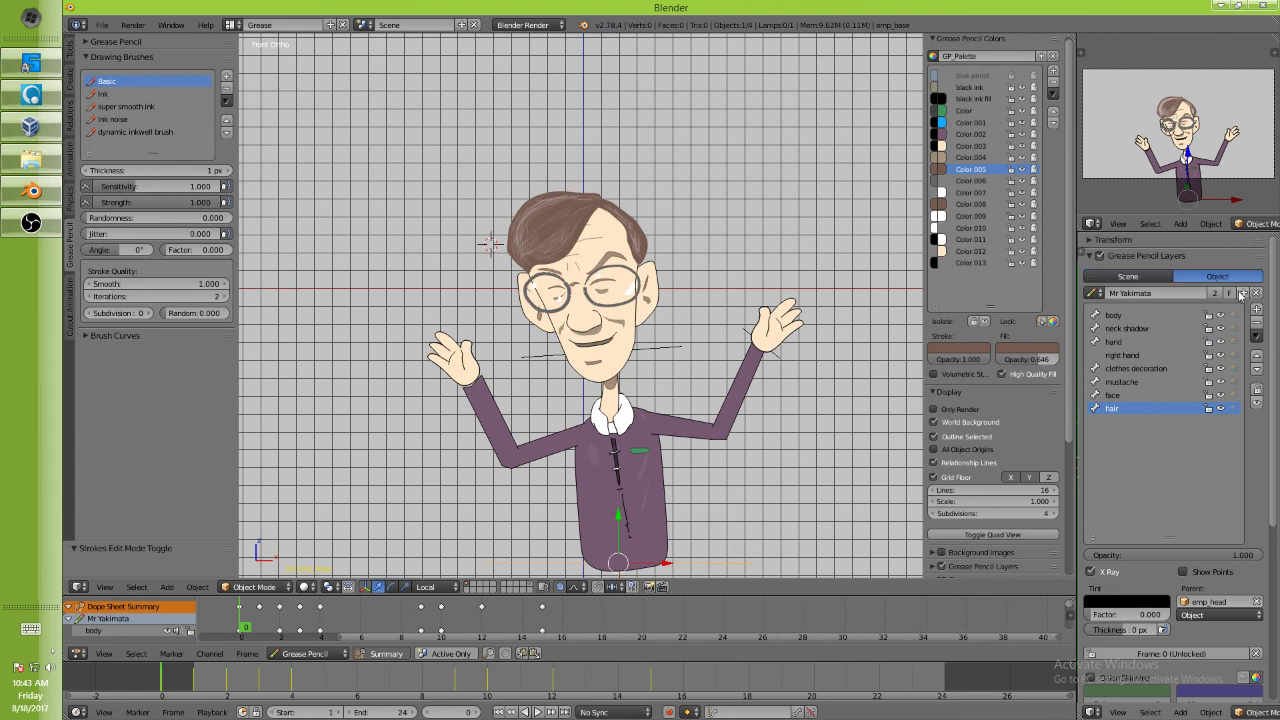
click(1126, 277)
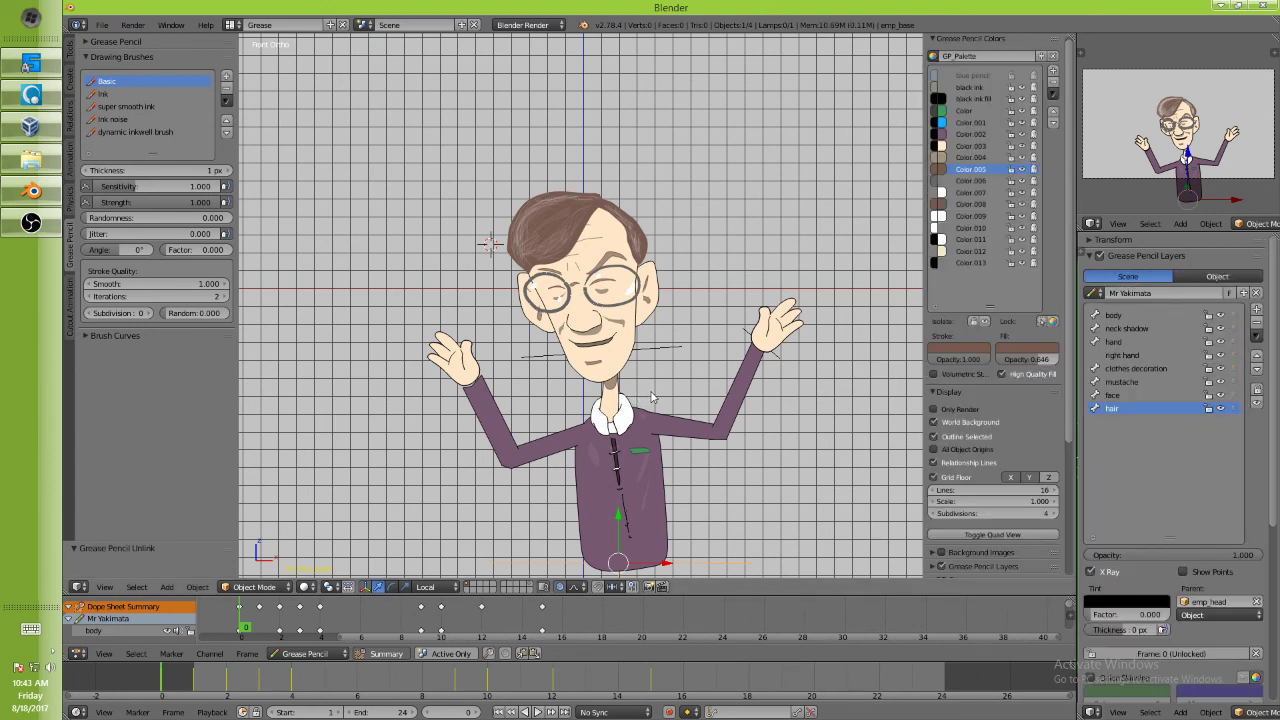
Play the scene-linked animation briefly and check the Object data source before returning to Scene.
key(alt+a)
key(Escape)
click(1217, 276)
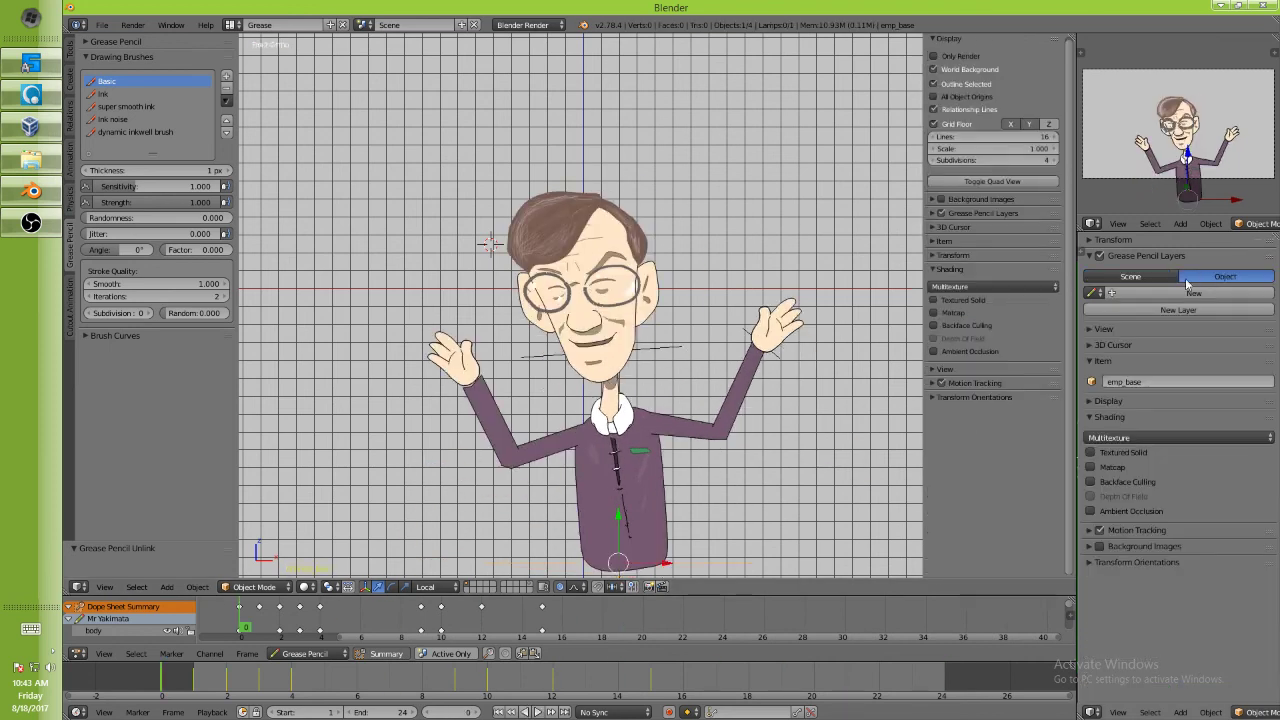
click(1128, 277)
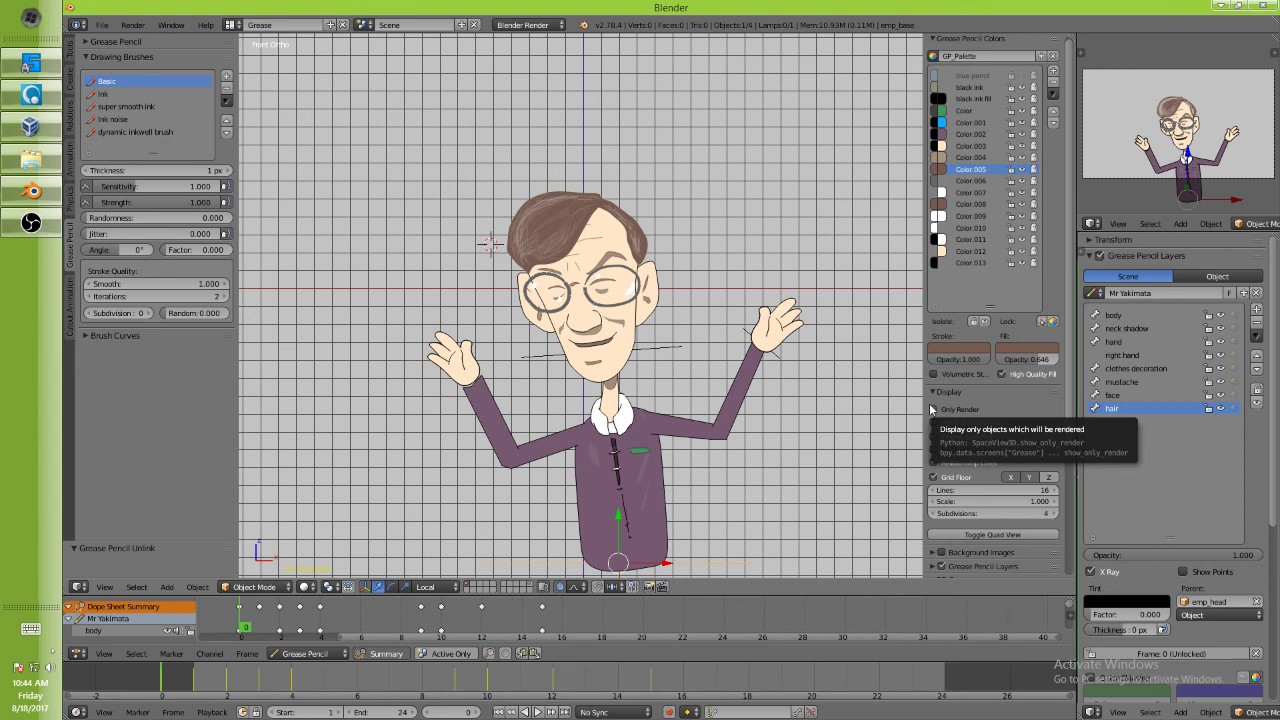
Make the face layer active, enter stroke editing and select the entire linked face outline stroke.
click(1120, 395)
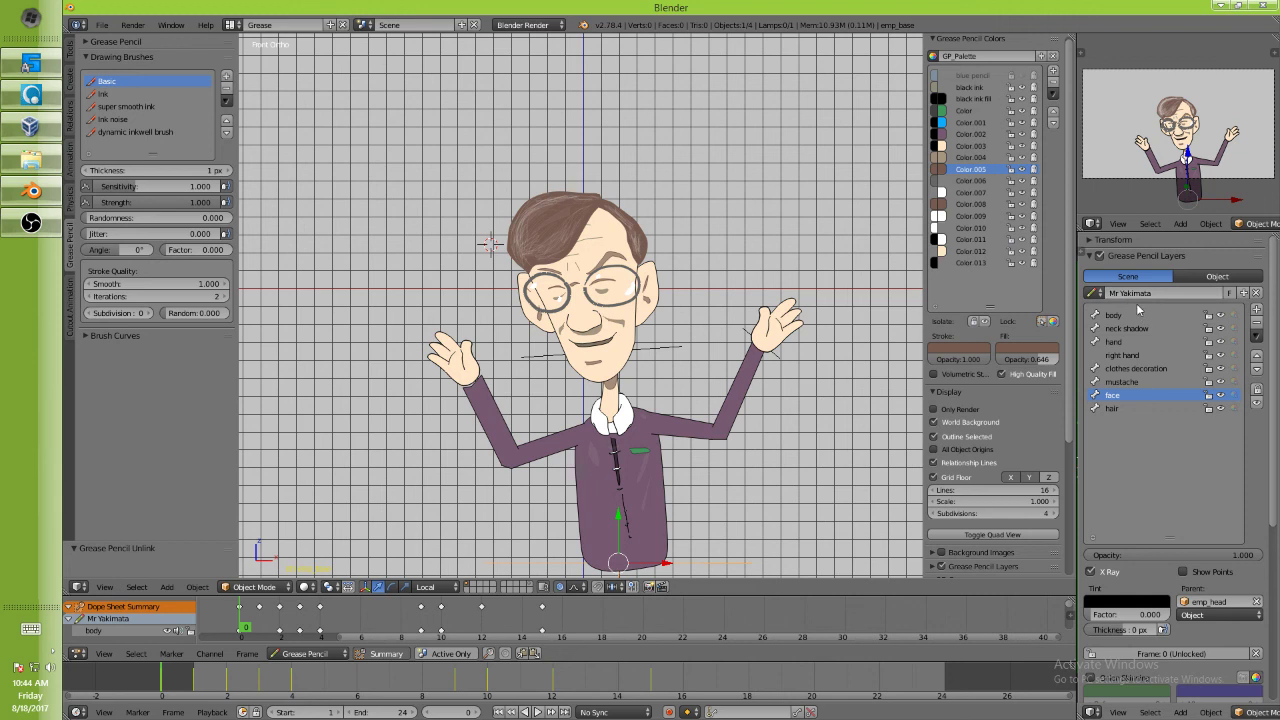
click(1135, 410)
click(1138, 396)
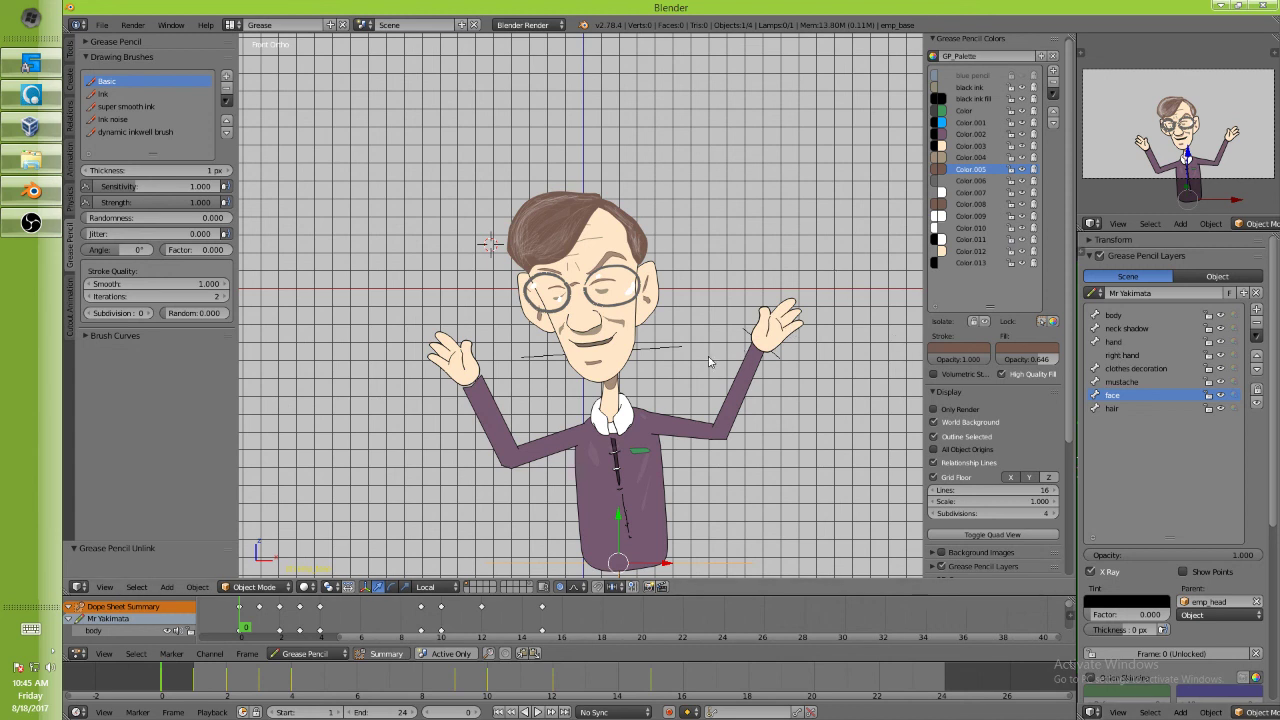
key(Tab)
right_click(626, 370)
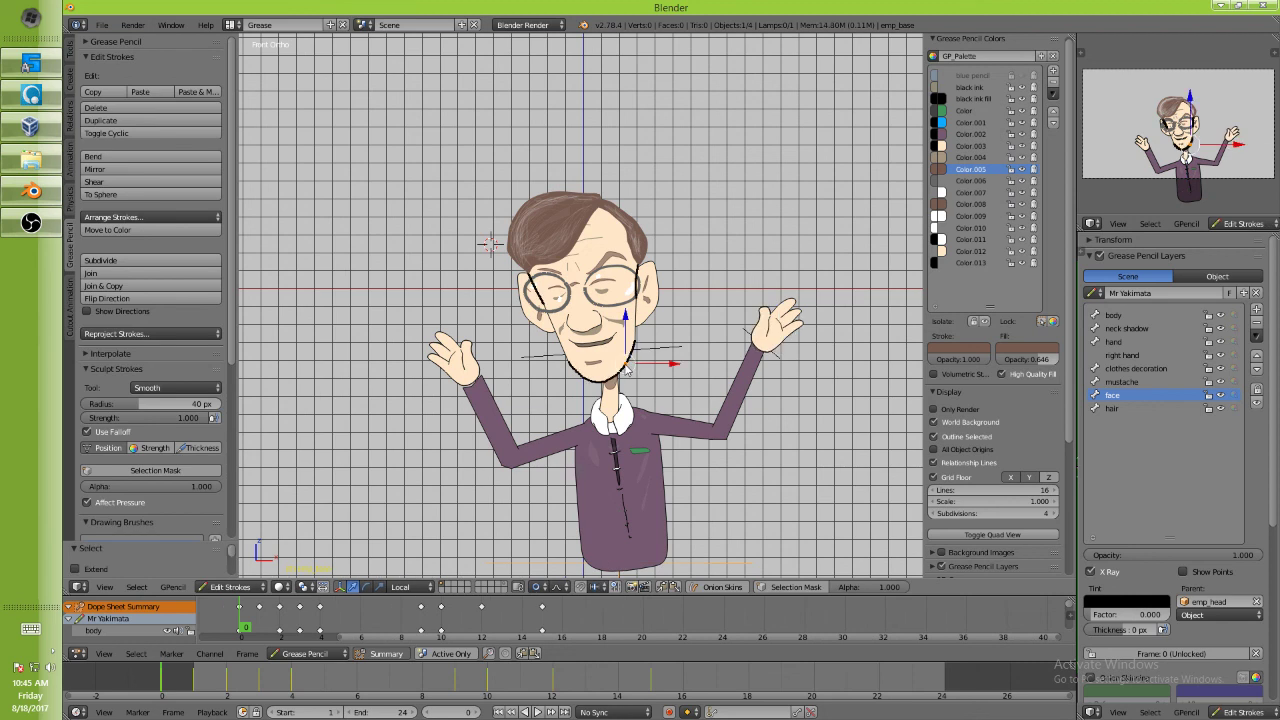
key(a)
key(a)
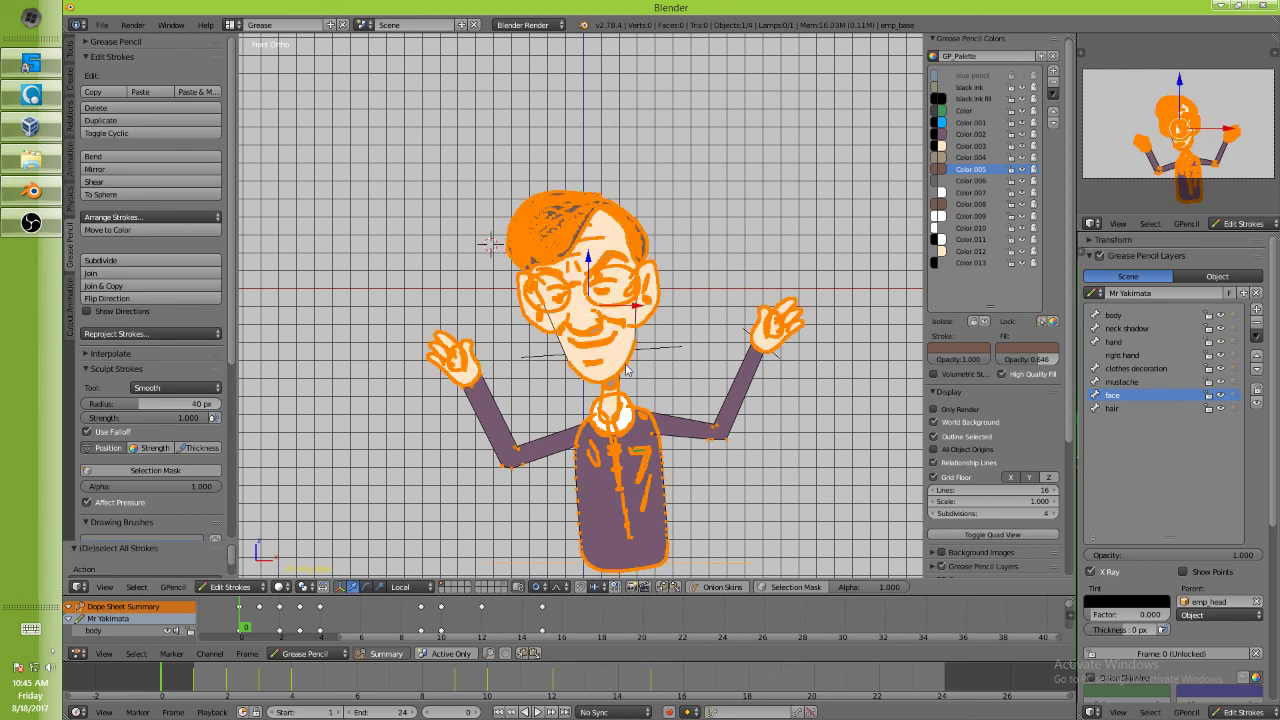
right_click(629, 368)
key(ctrl+l)
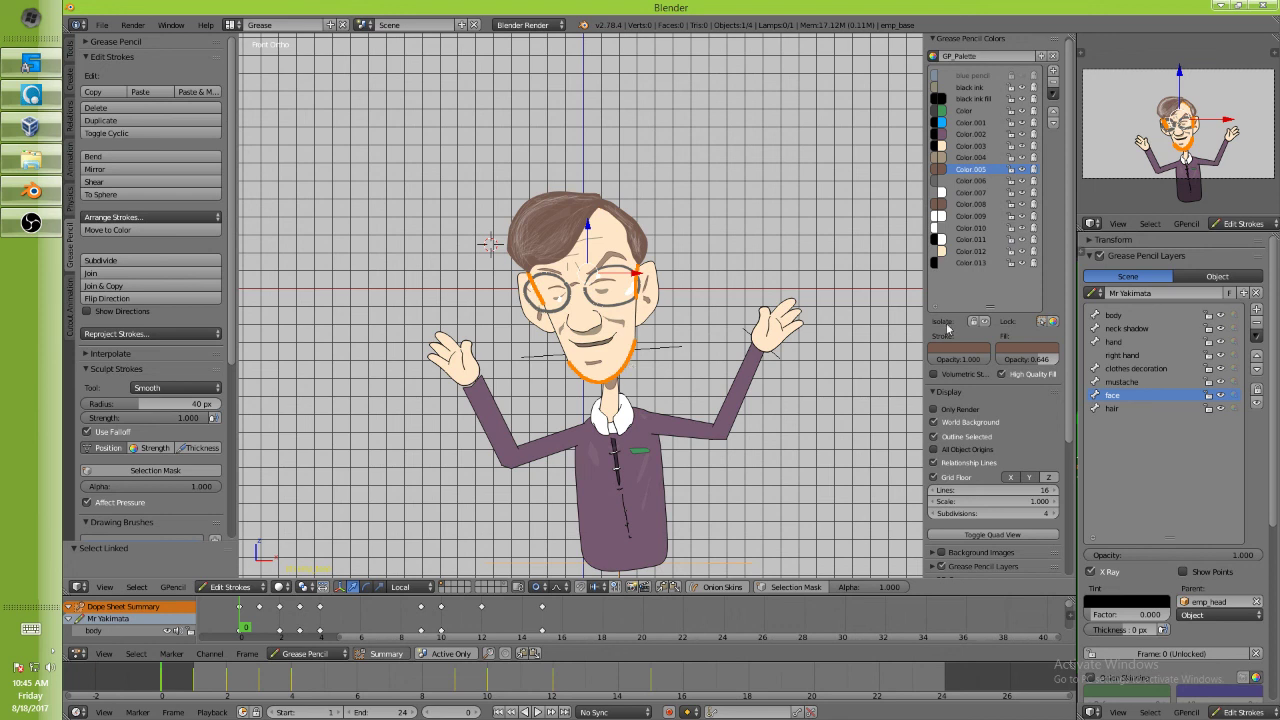
Switch the Scene grease pencil data to GPencil, place the 3D cursor above the head empty and enter stroke editing.
click(1098, 293)
click(1108, 314)
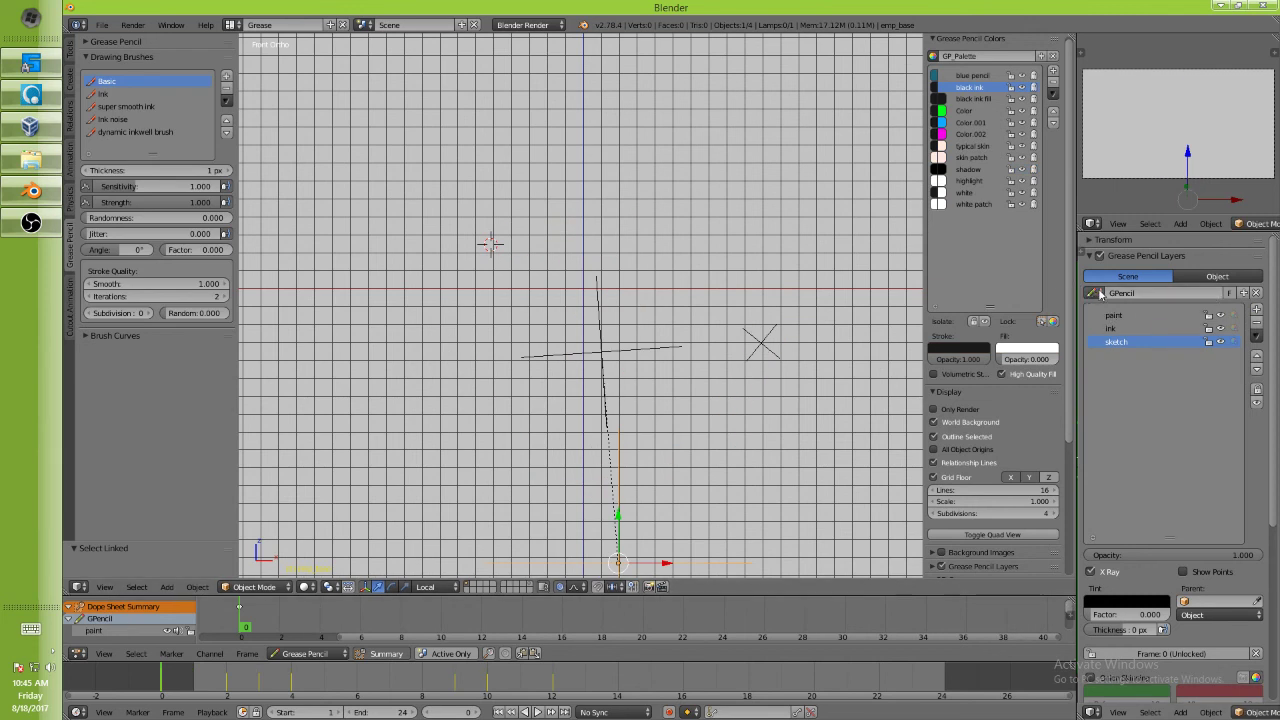
click(645, 283)
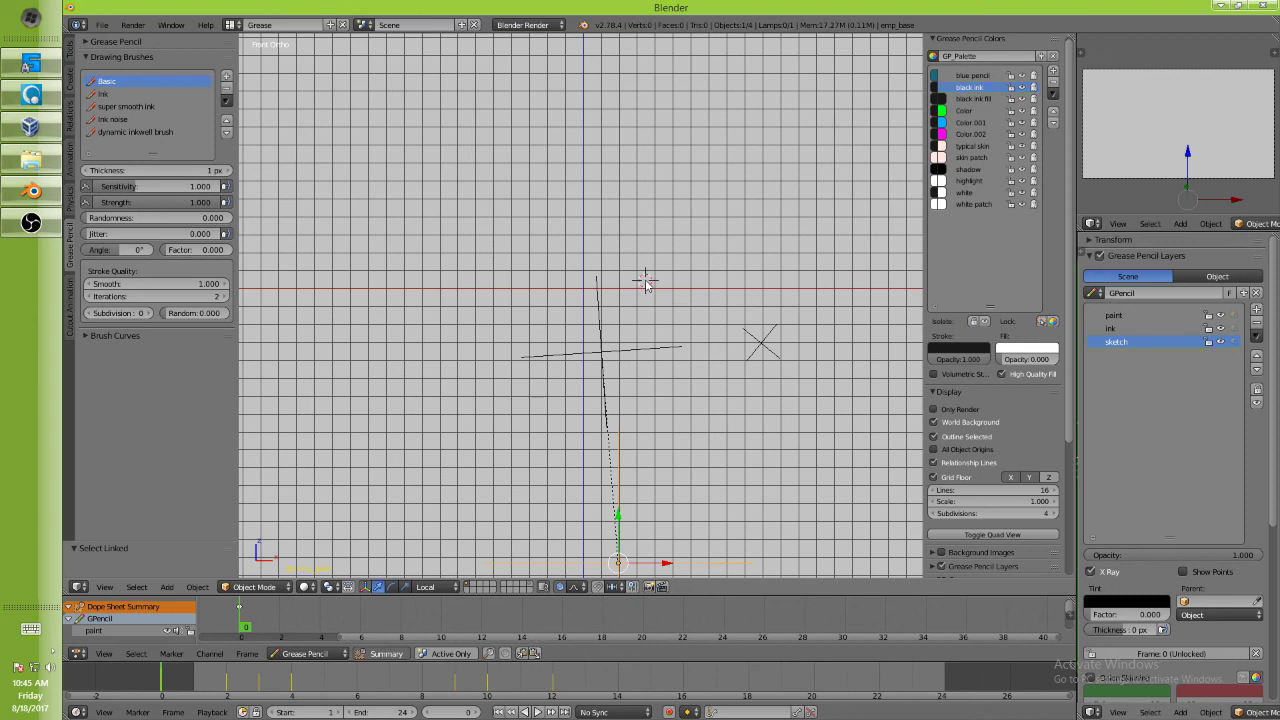
key(Tab)
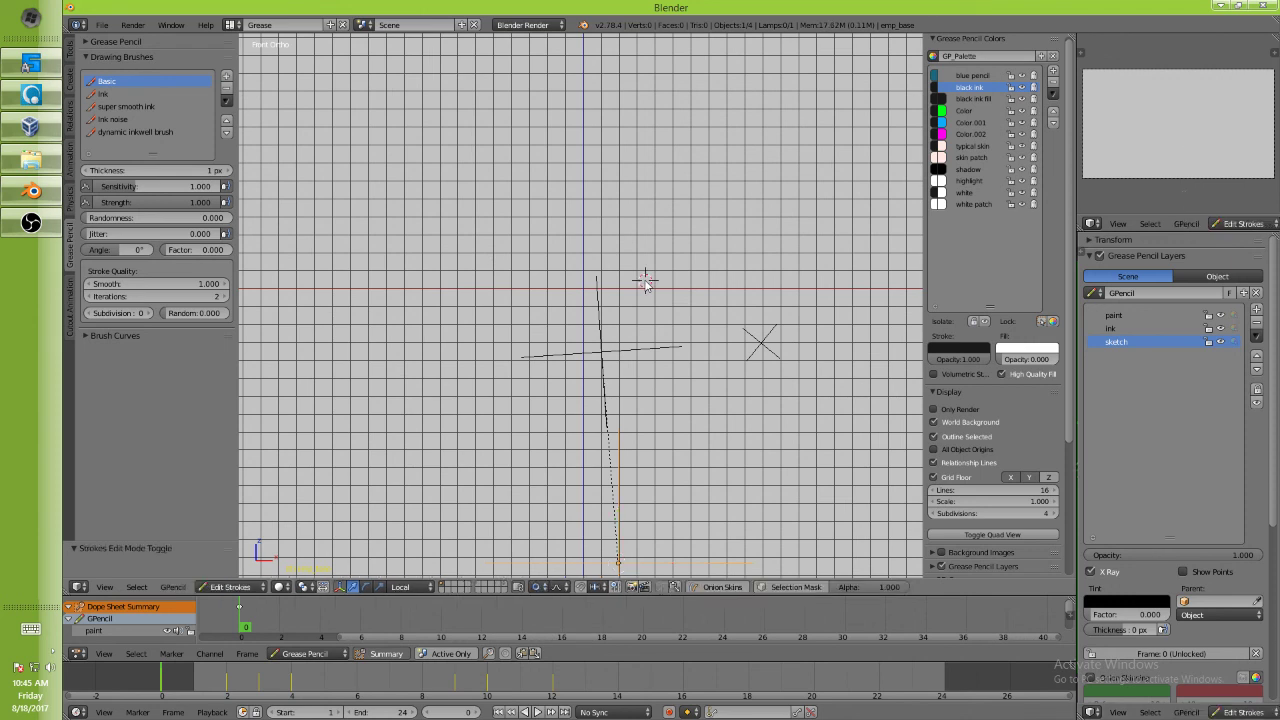
Paste the copied face outline into the GPencil data's sketch layer and unlink GPencil from the Scene source.
key(ctrl+v)
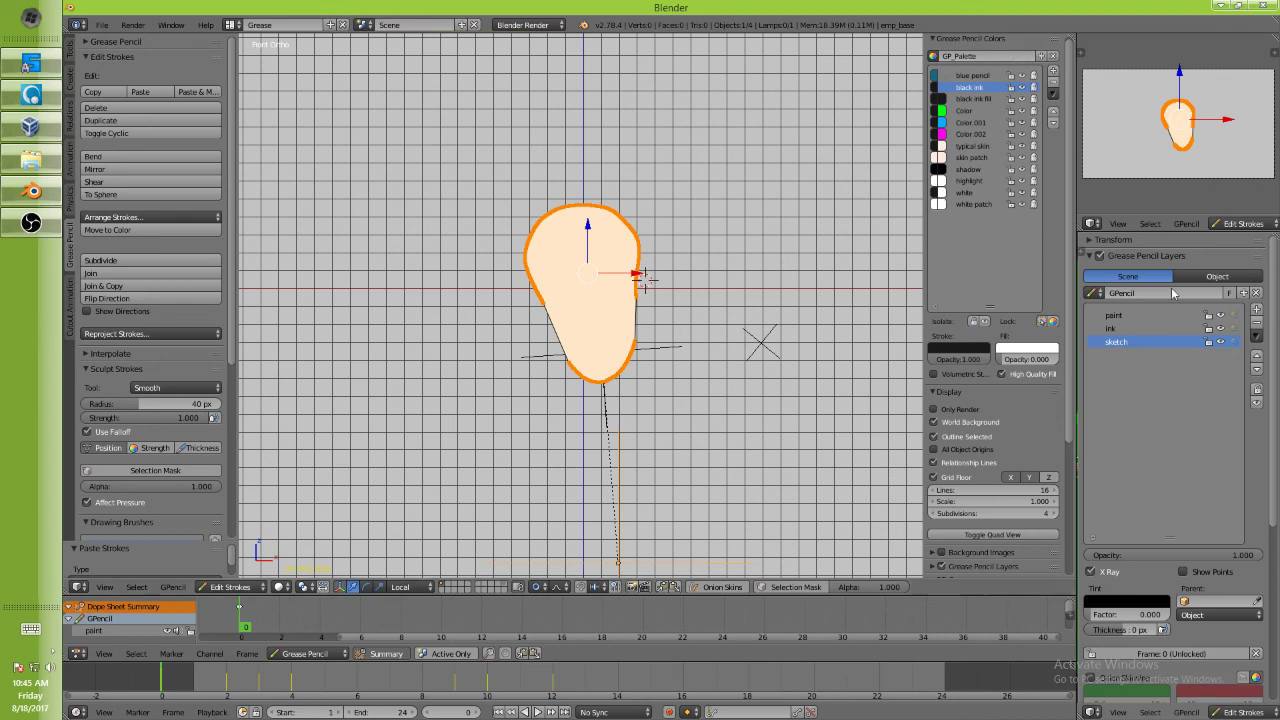
click(1097, 296)
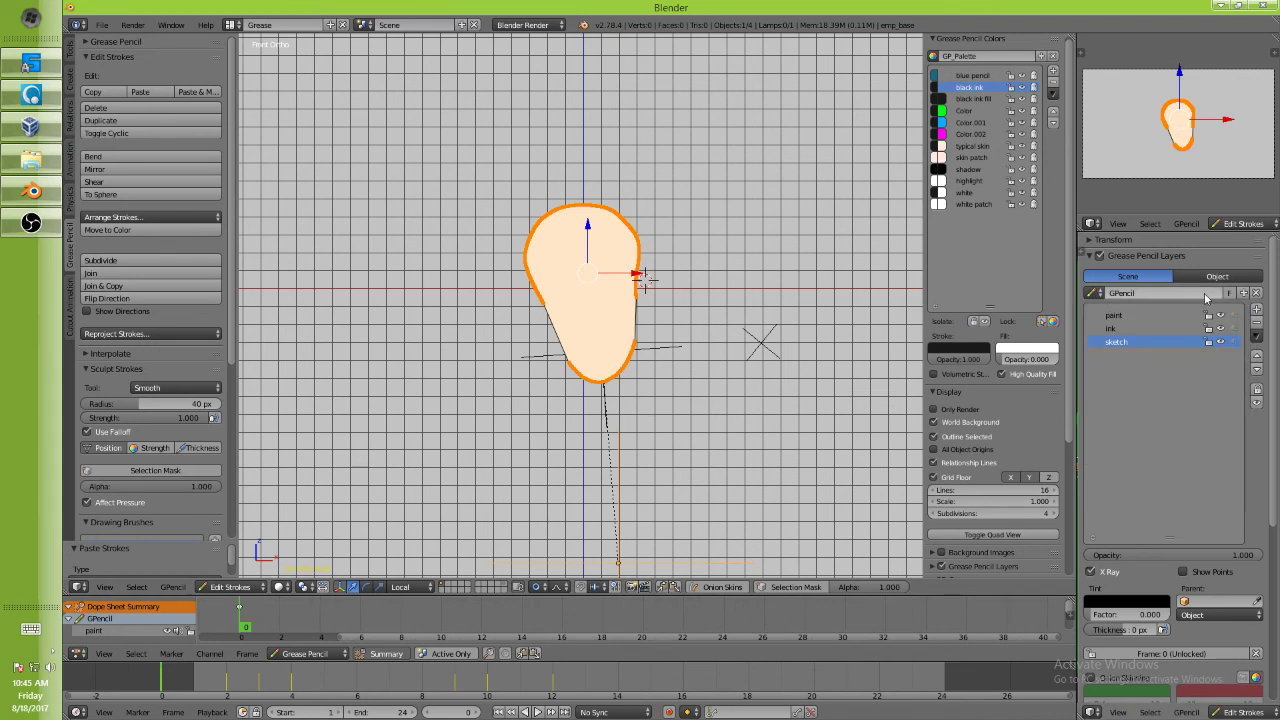
click(1257, 293)
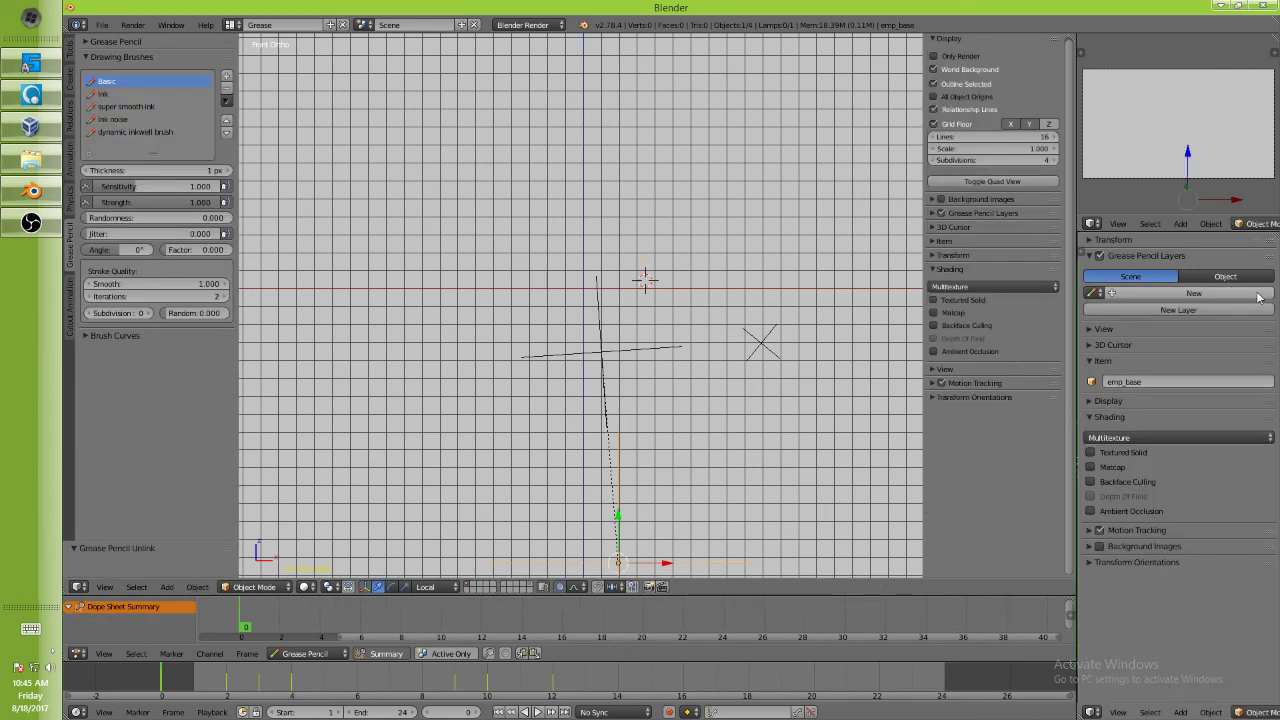
Create new Scene grease pencil data, enter stroke editing and paste the copied face outline into it.
click(1134, 294)
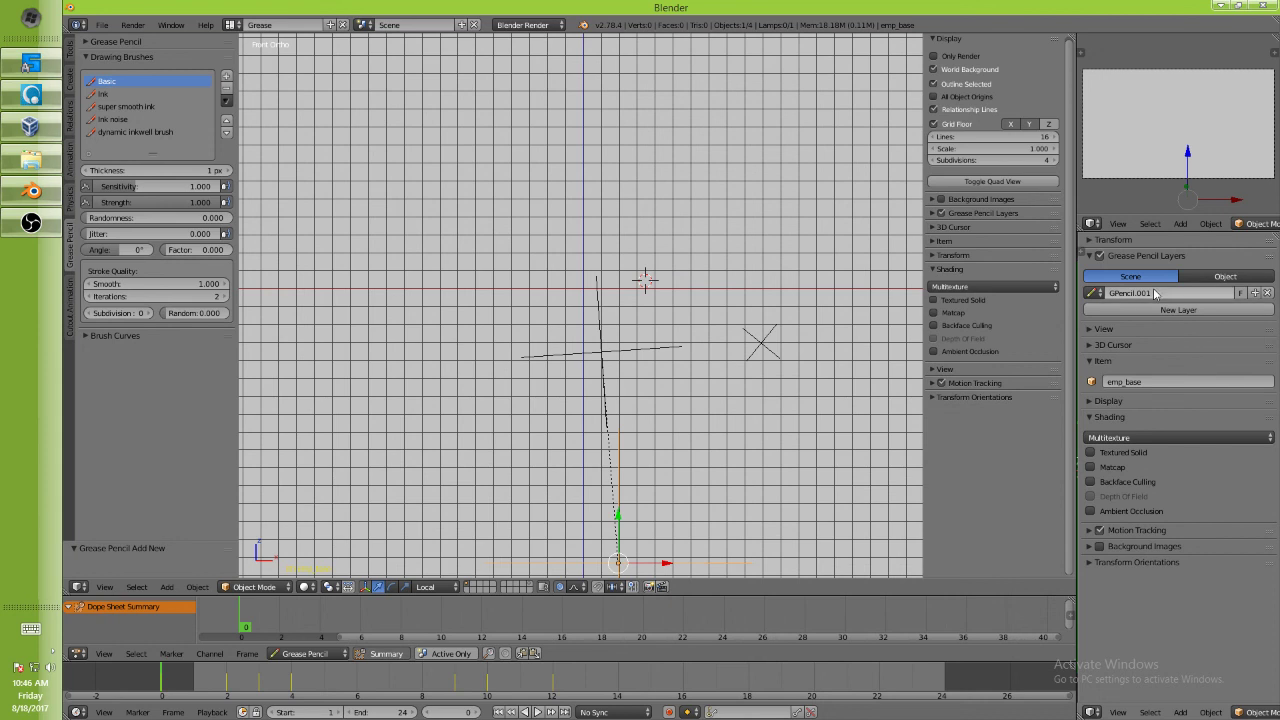
click(650, 229)
key(Tab)
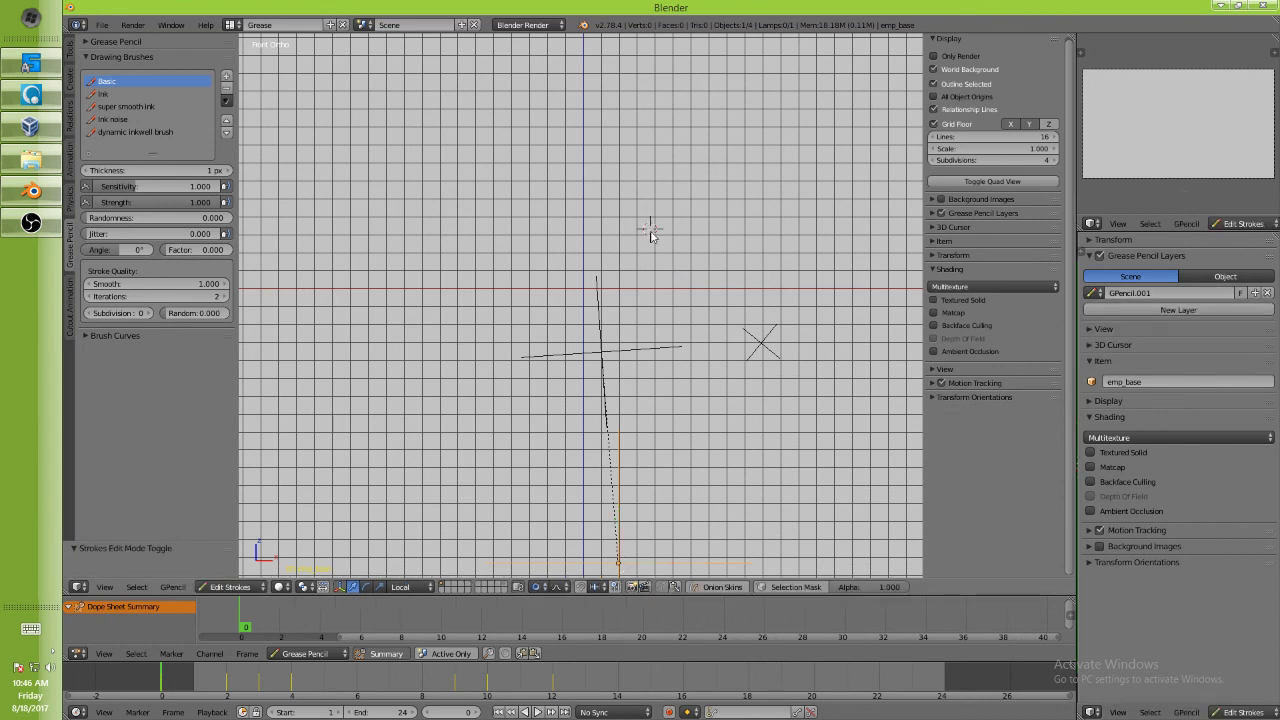
key(ctrl+v)
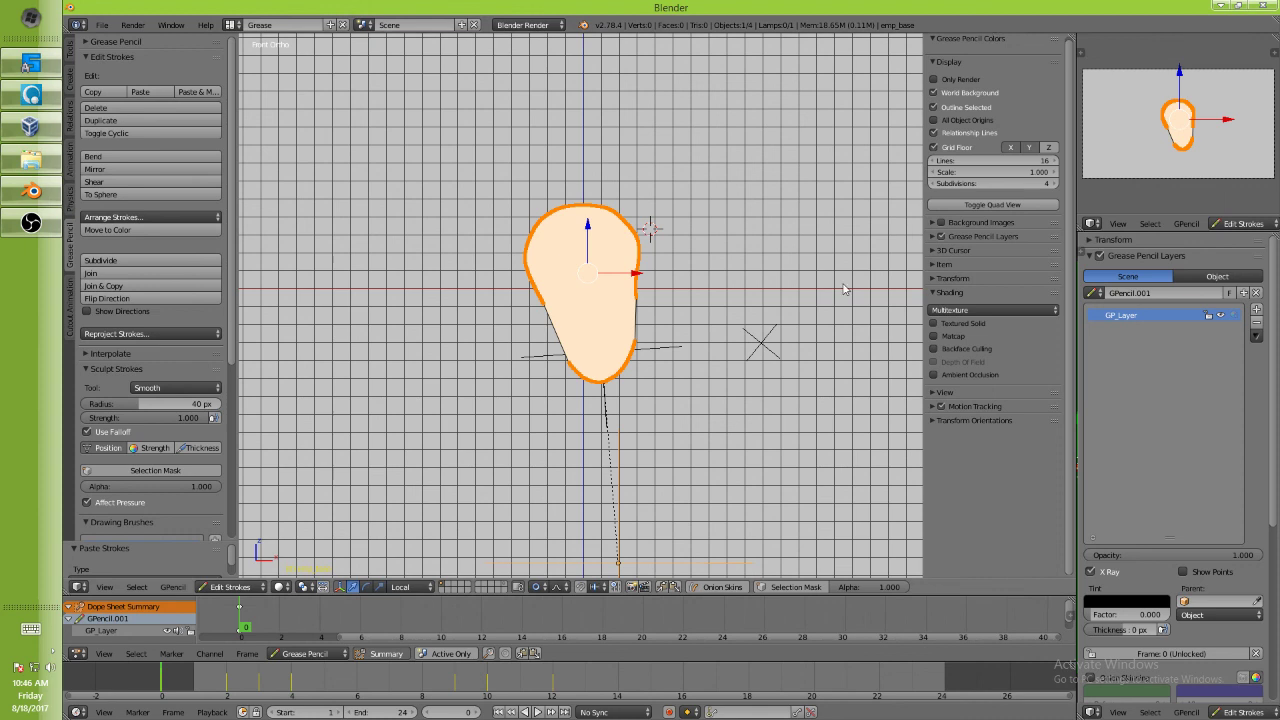
Switch the Scene data to Mr Yakimata and darken the Color.003 fill to about RGB 0.837, 0.751, 0.594.
click(1094, 293)
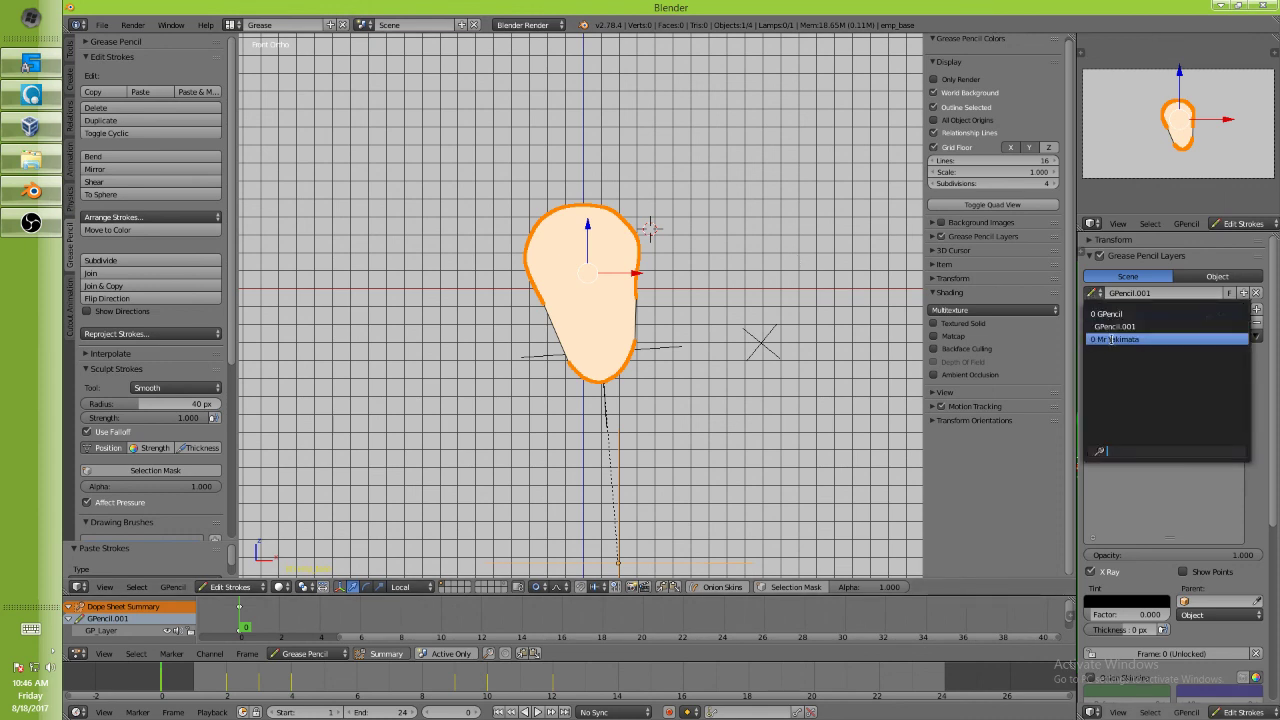
click(1110, 339)
click(957, 147)
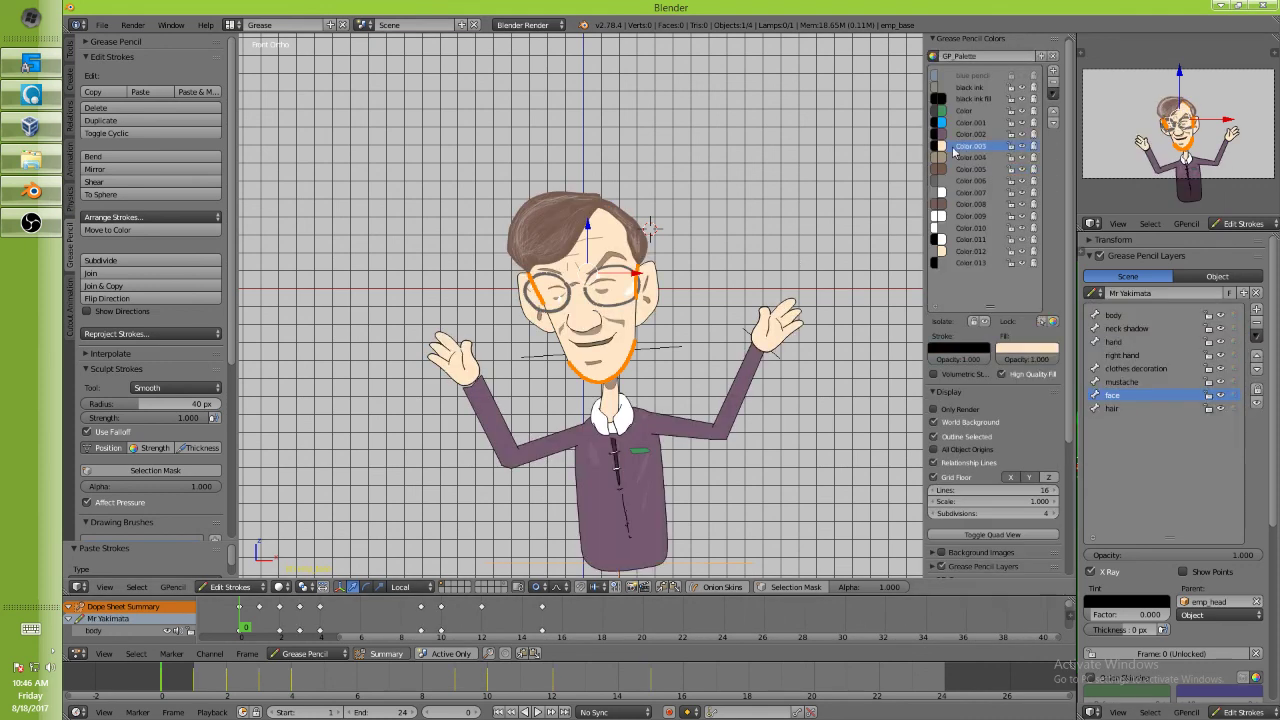
click(941, 147)
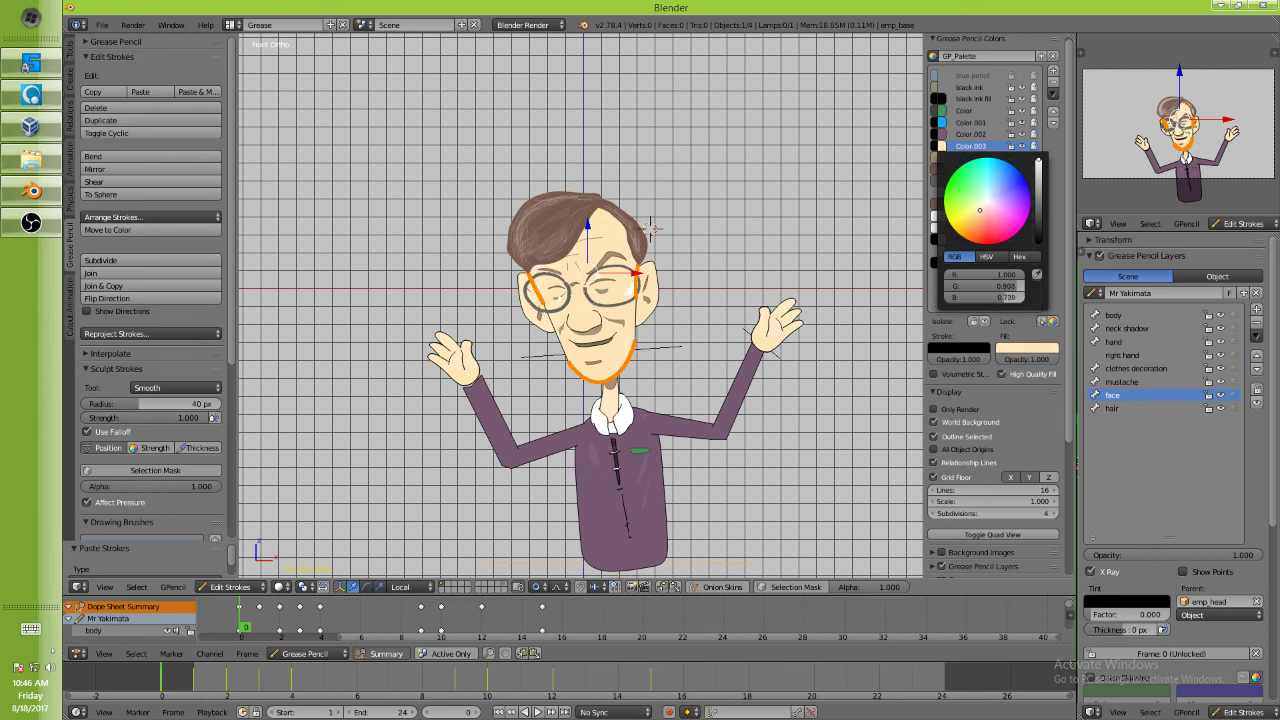
click(1039, 172)
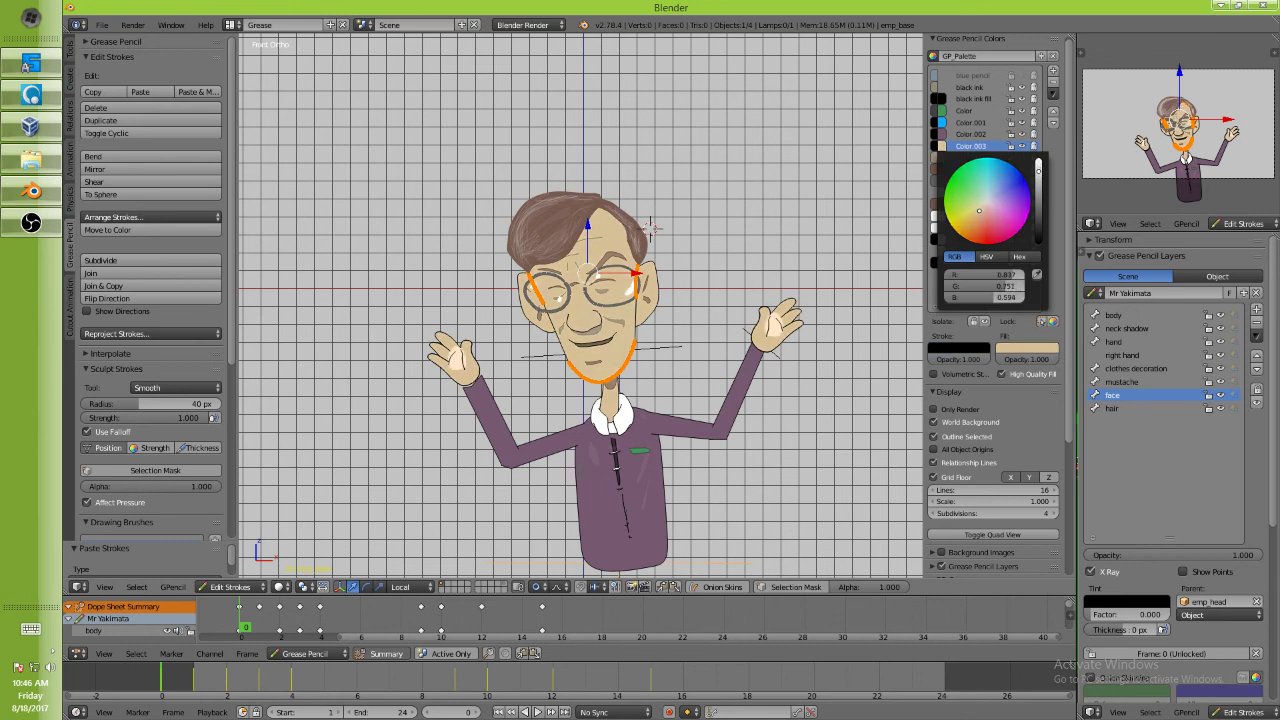
Switch the Scene data to GPencil.001, draw a curved freehand stroke beside the pasted face and leave stroke editing.
click(1095, 293)
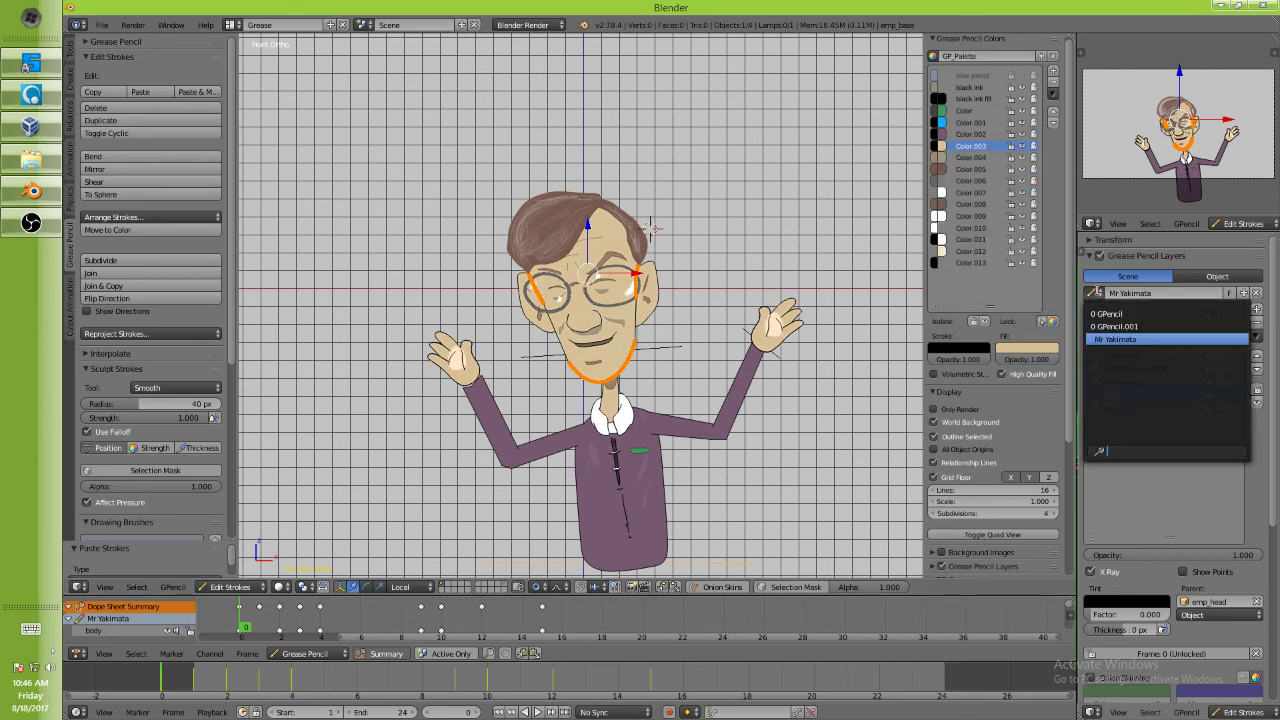
click(1115, 326)
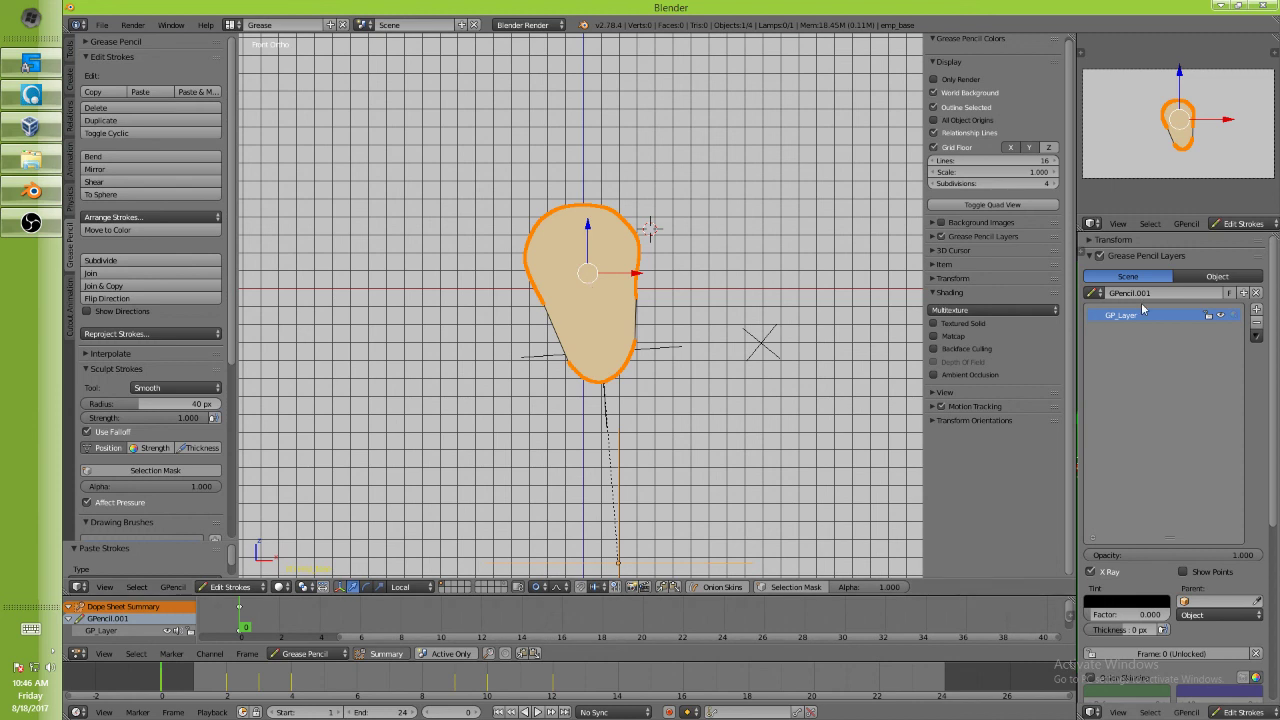
click(670, 214)
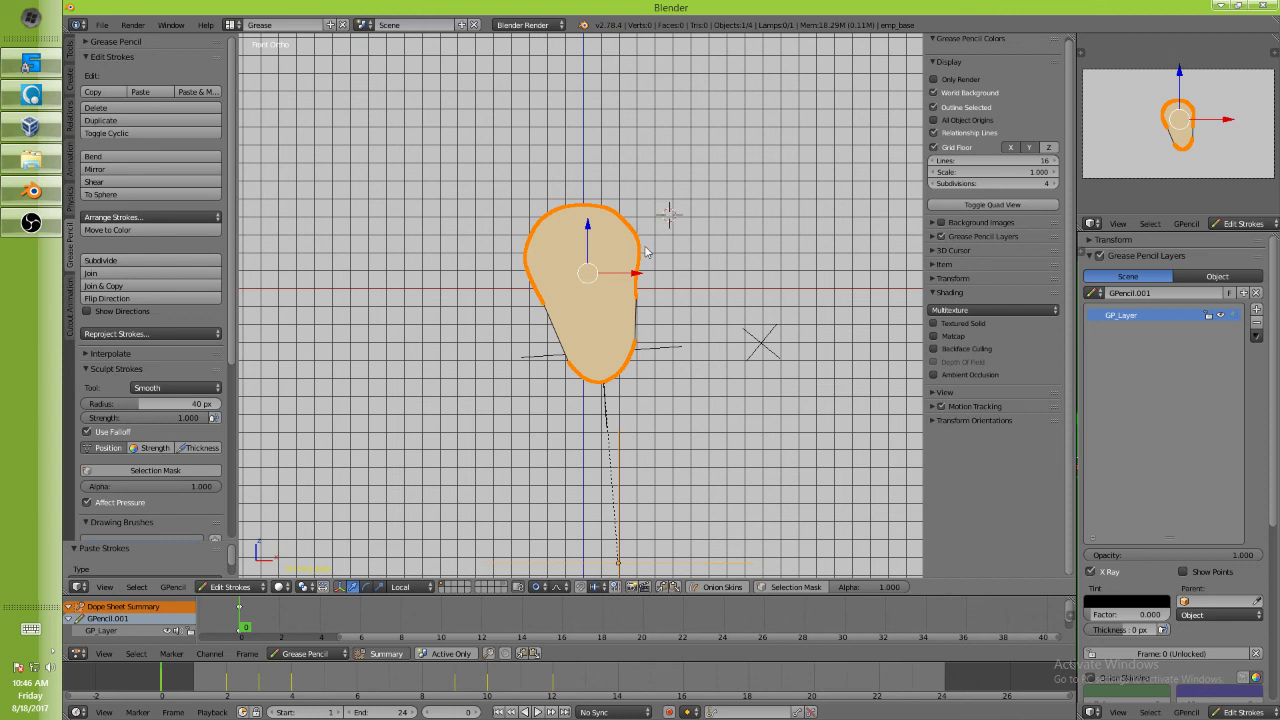
mouse_move(694, 218)
mouse_down()
mouse_move(669, 267)
mouse_move(736, 332)
mouse_up()
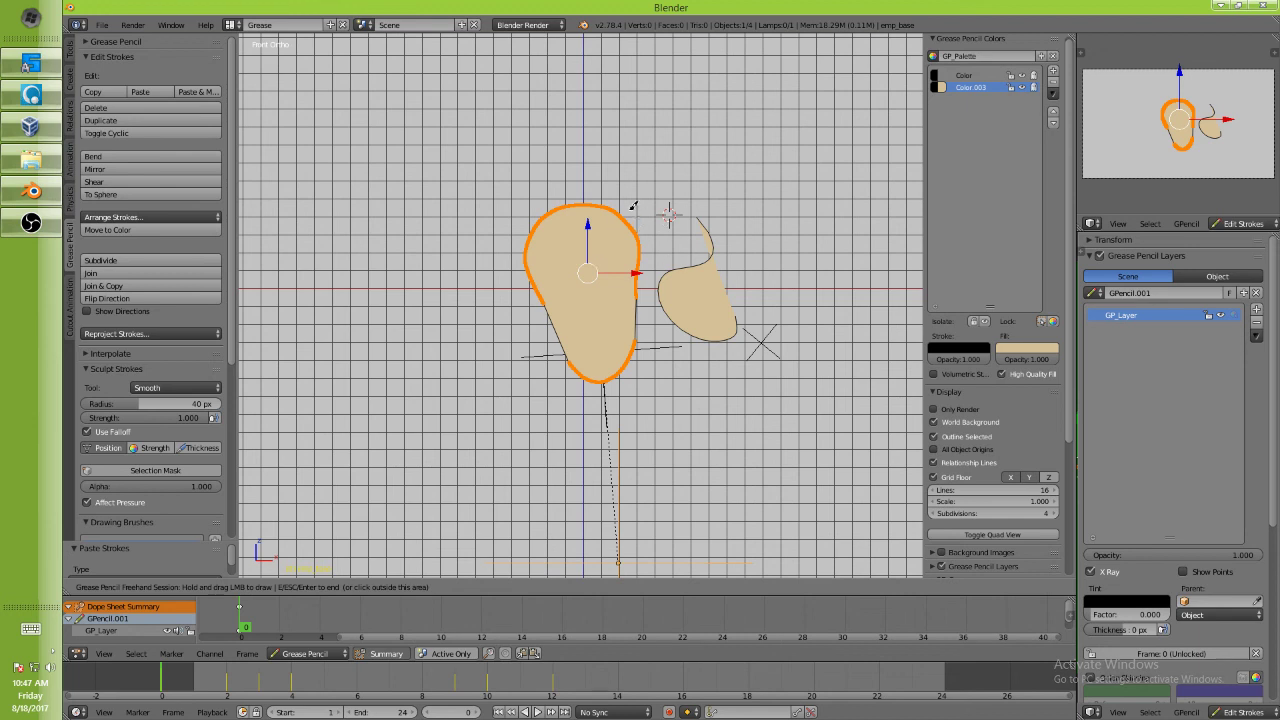
key(Escape)
right_click(640, 236)
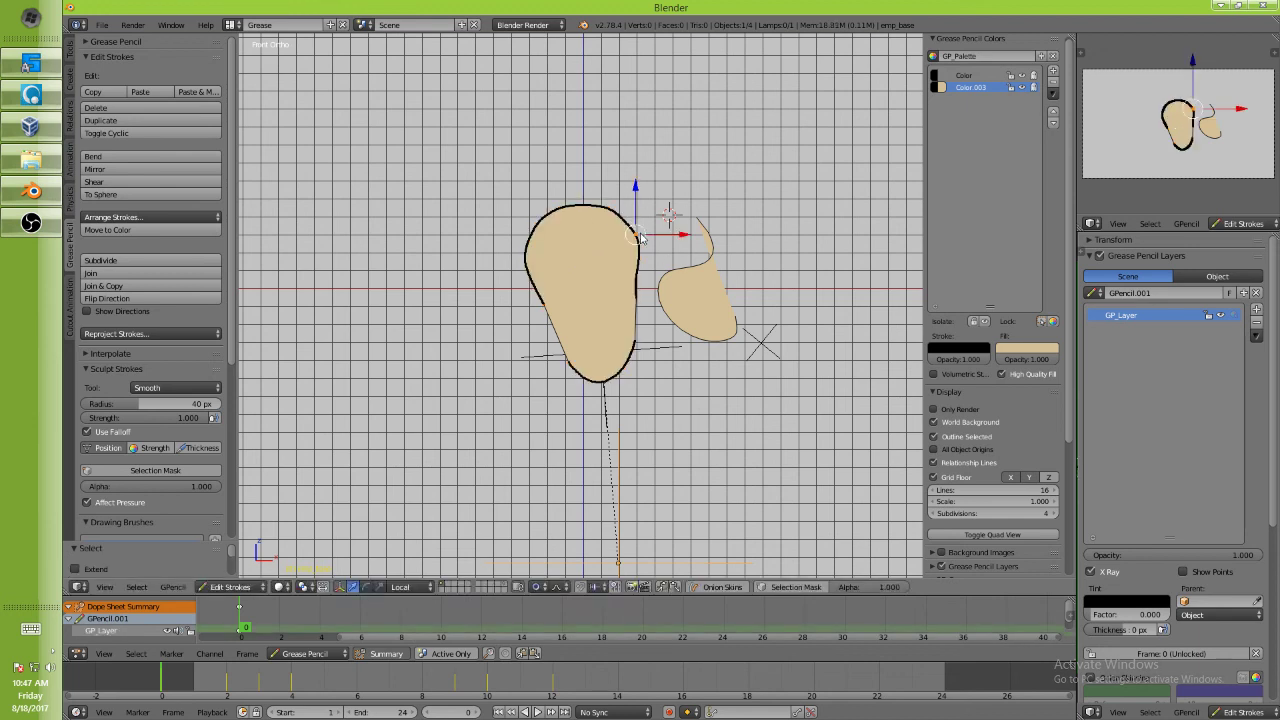
key(Tab)
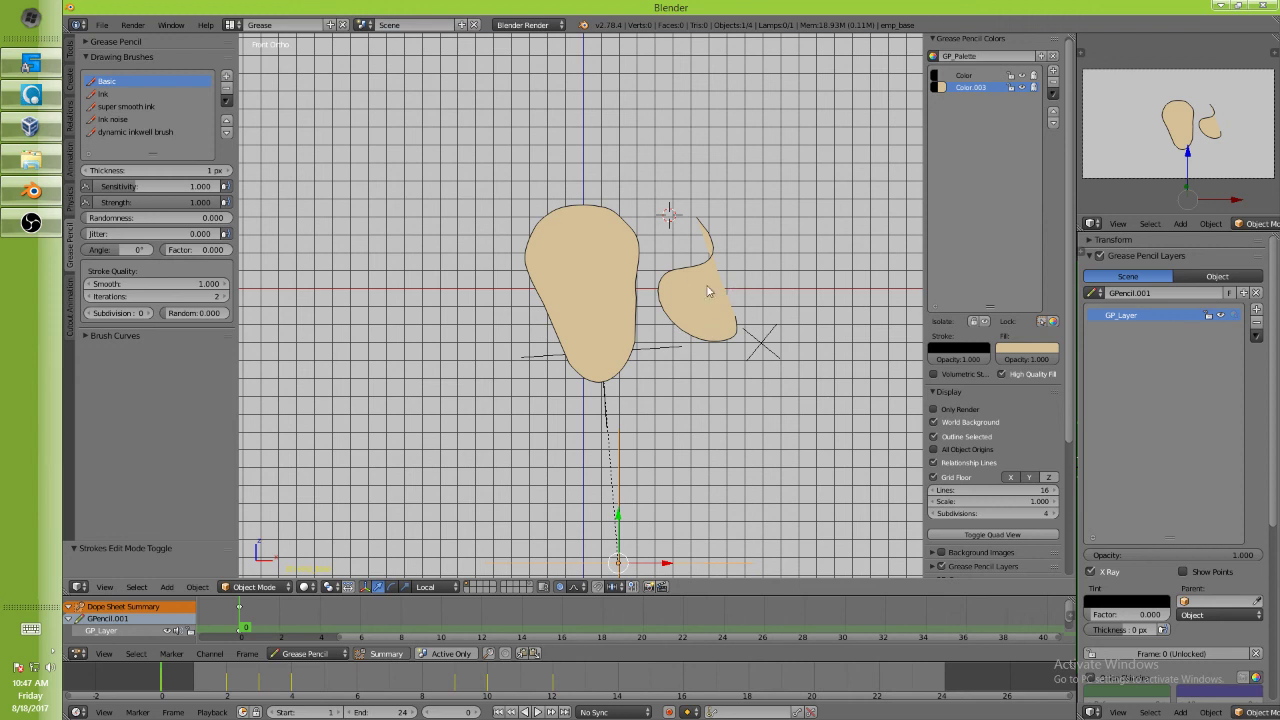
Switch the Scene data back to Mr Yakimata and play the animation twice, stopping it each time.
click(1096, 292)
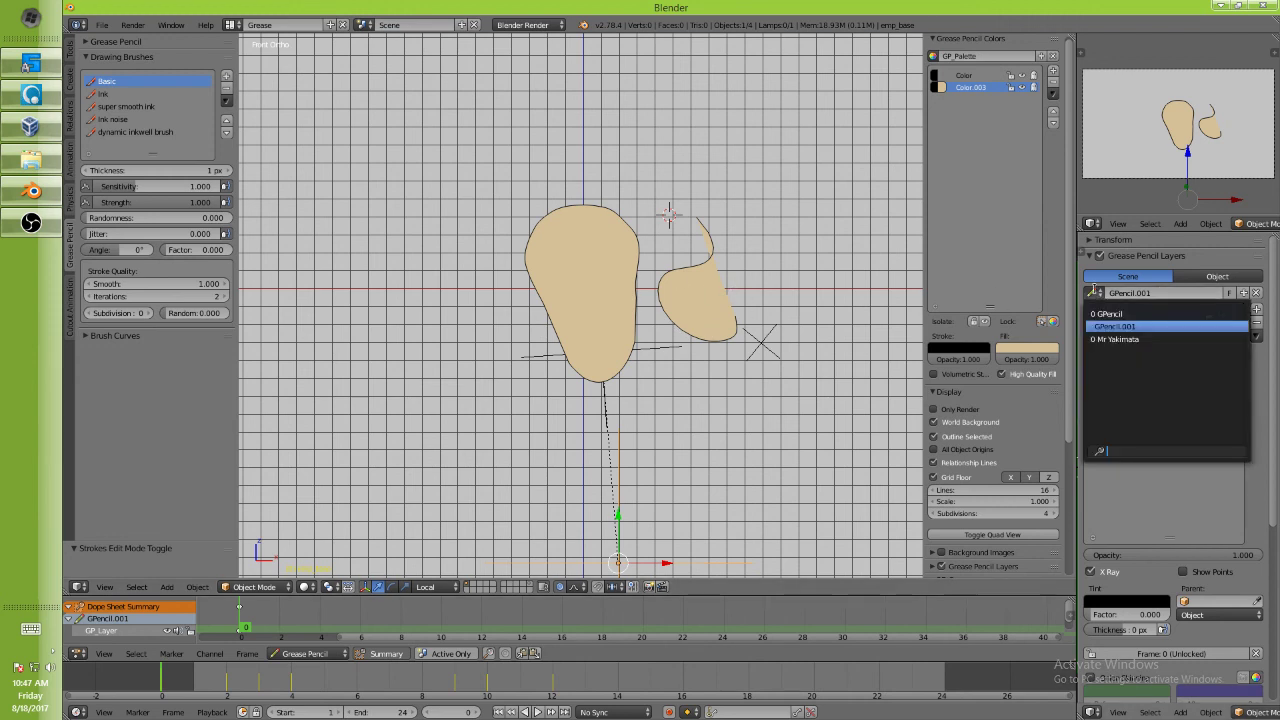
click(1105, 338)
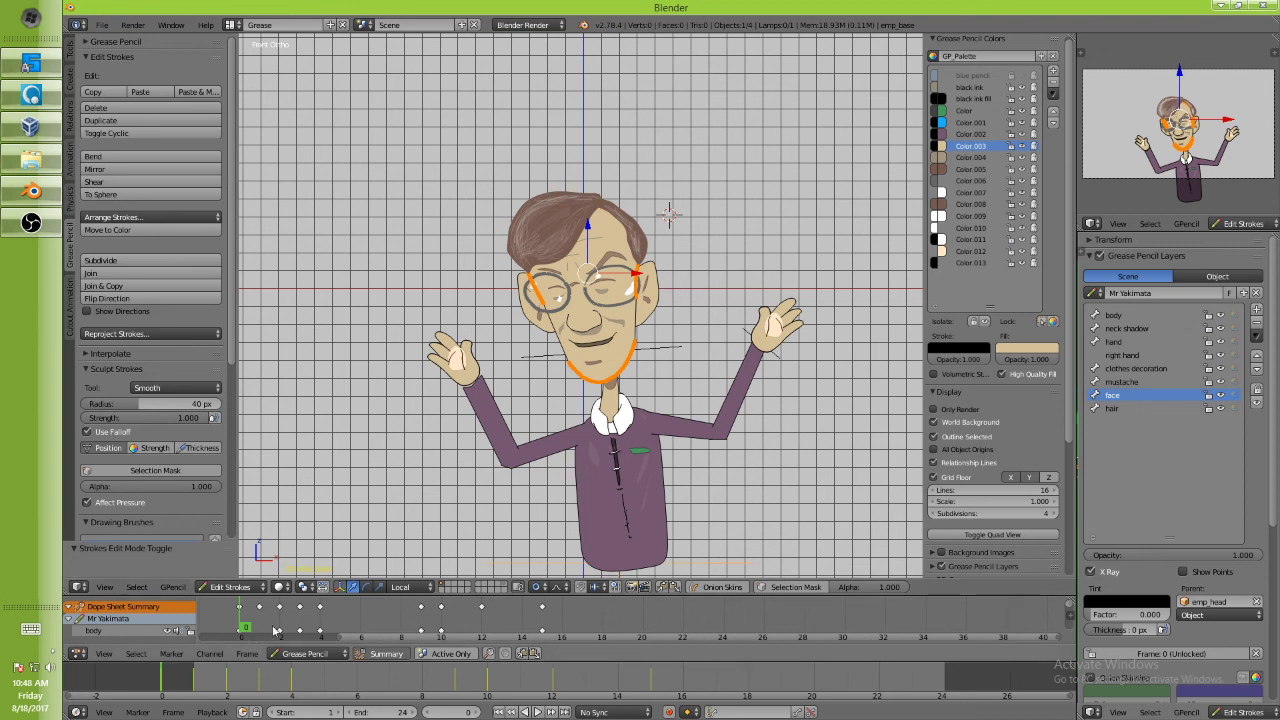
key(alt+a)
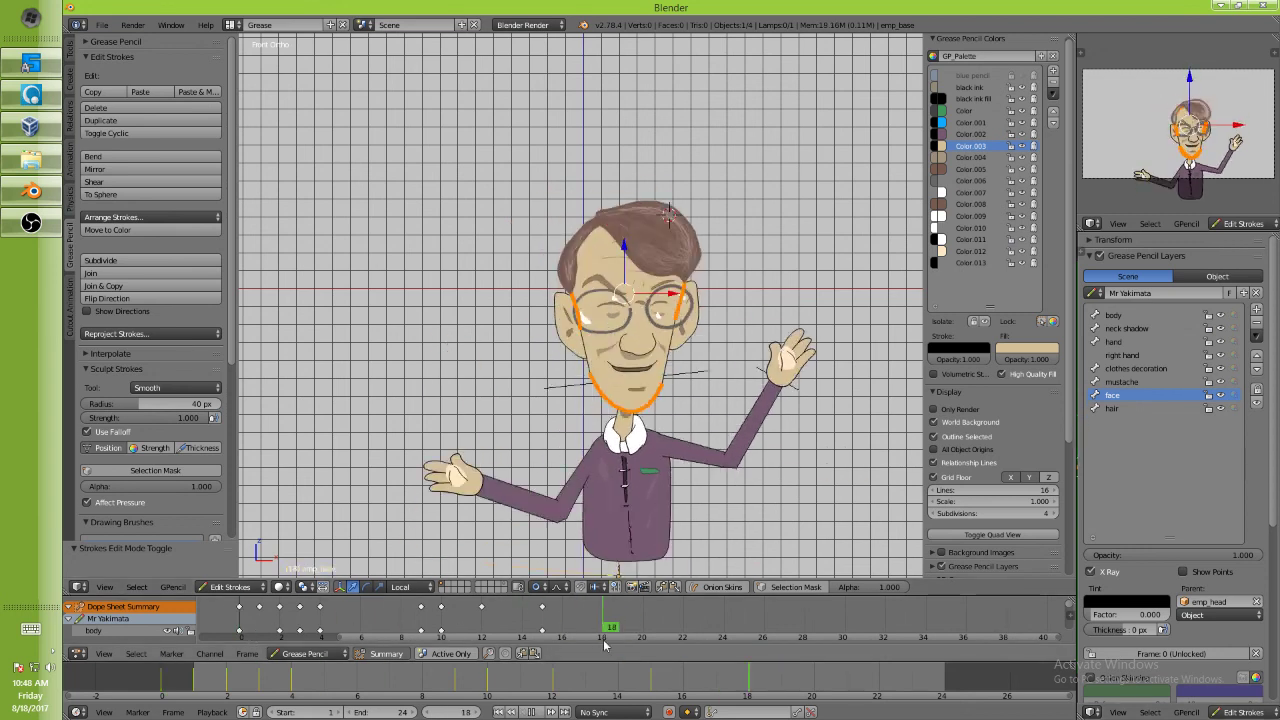
key(Escape)
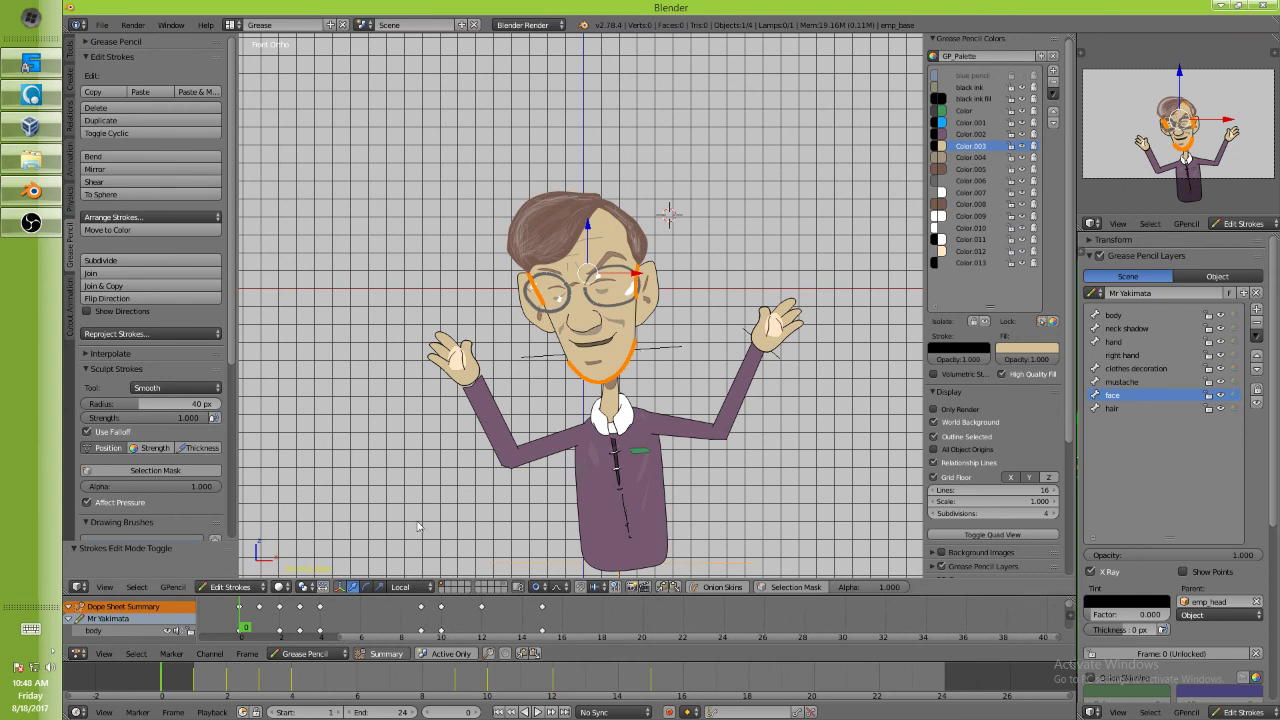
key(alt+a)
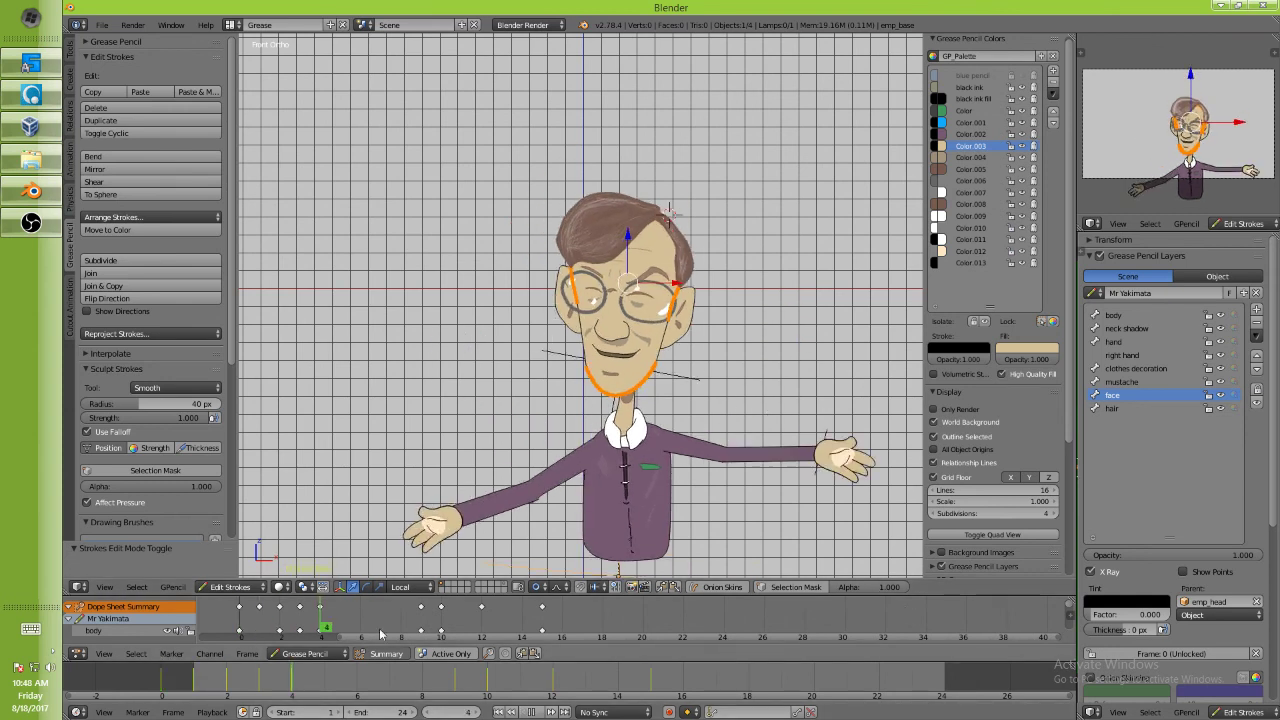
key(Escape)
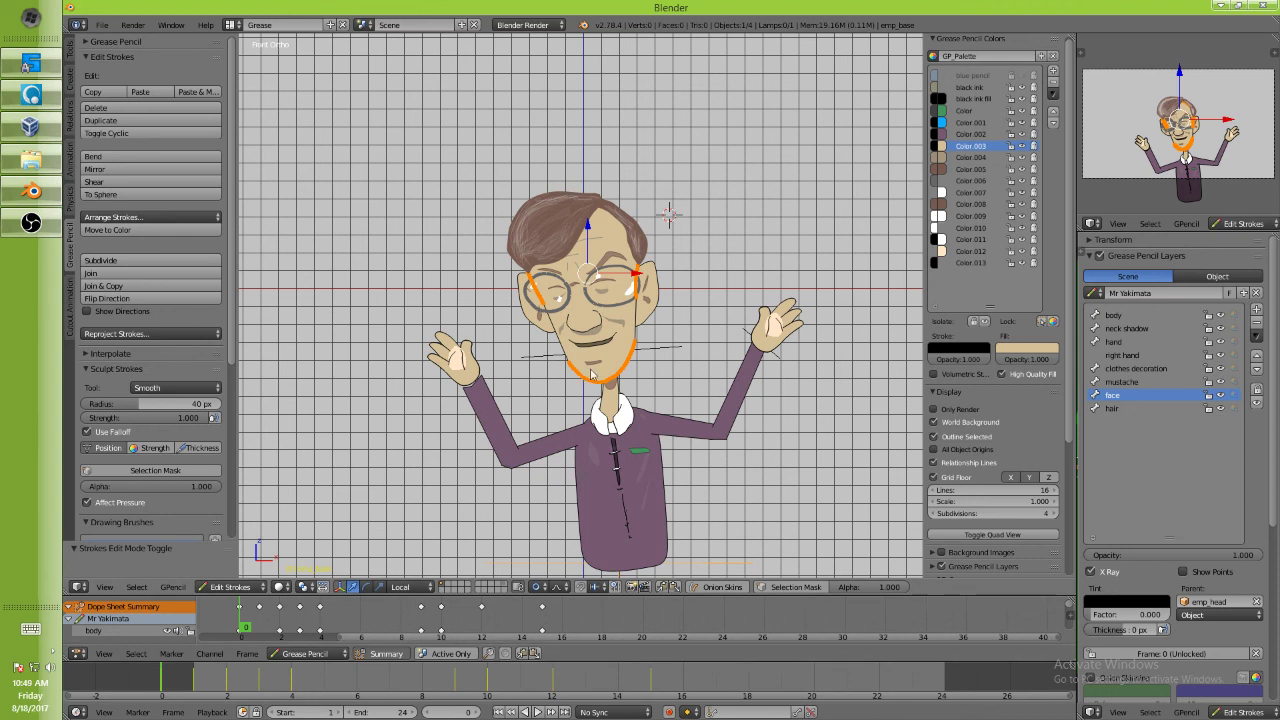
Dissolve the selected face outline at frame 0, then scrub and play the animation to check the other frames.
key(ctrl+x)
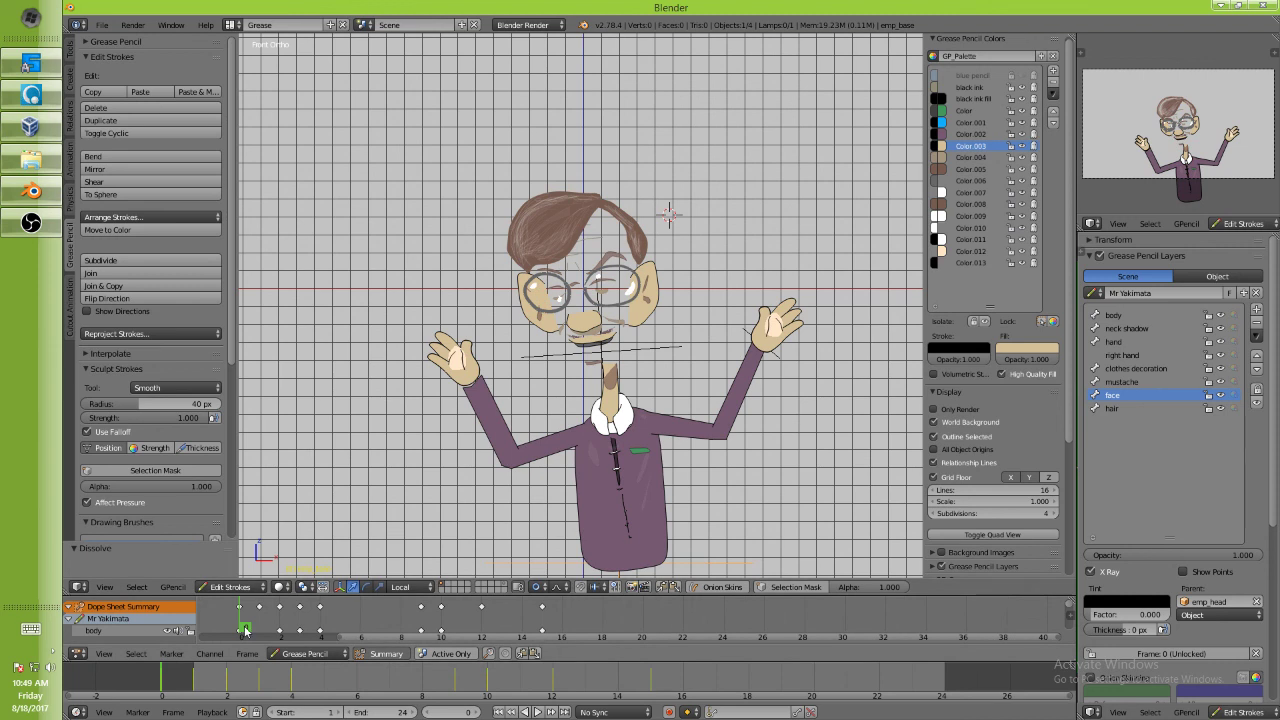
drag(244, 630, 338, 632)
key(alt+a)
key(Escape)
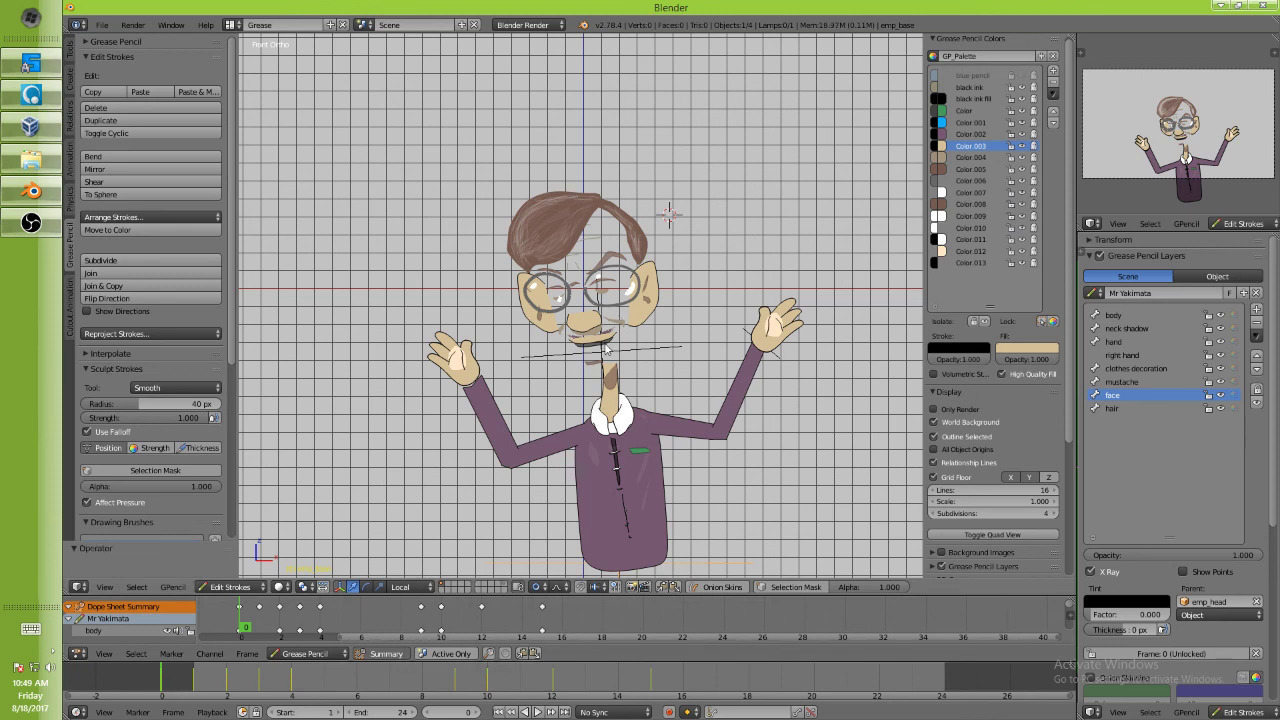
Paste the face outline at frame 0 and reshape its lower jaw at frame 3 with smooth proportional editing.
key(ctrl+v)
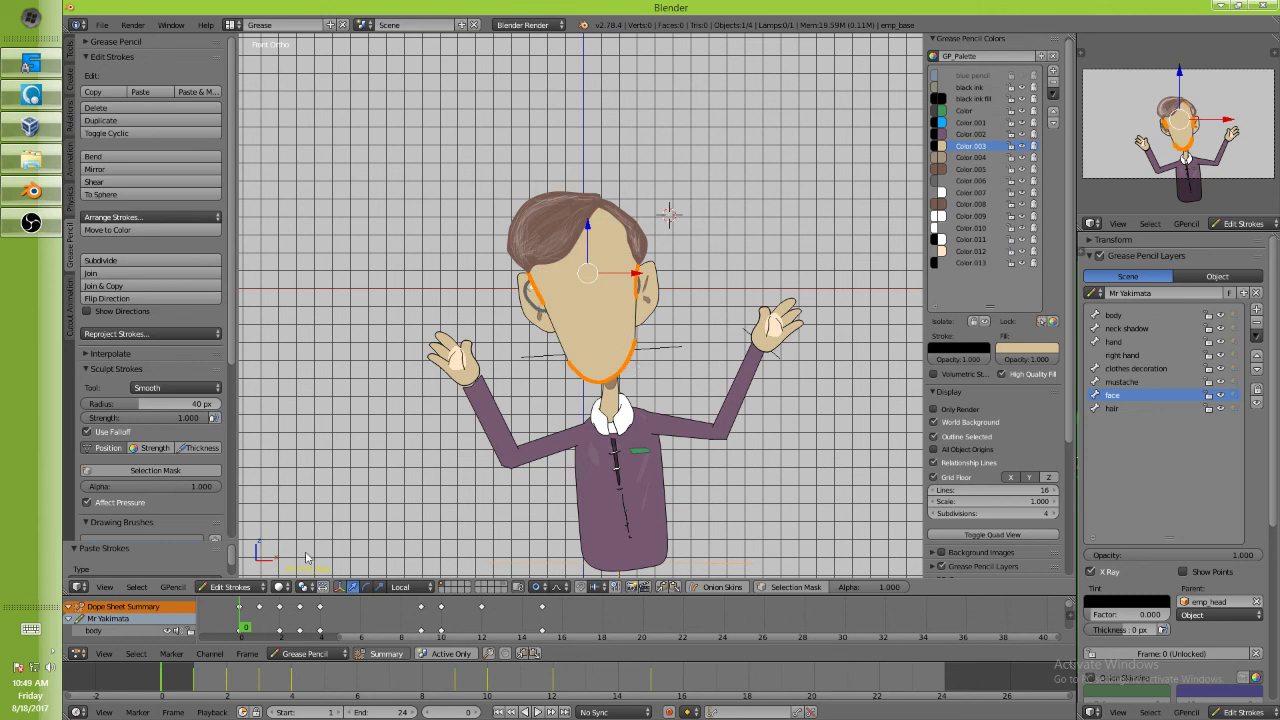
key(Right)
key(Right)
key(Right)
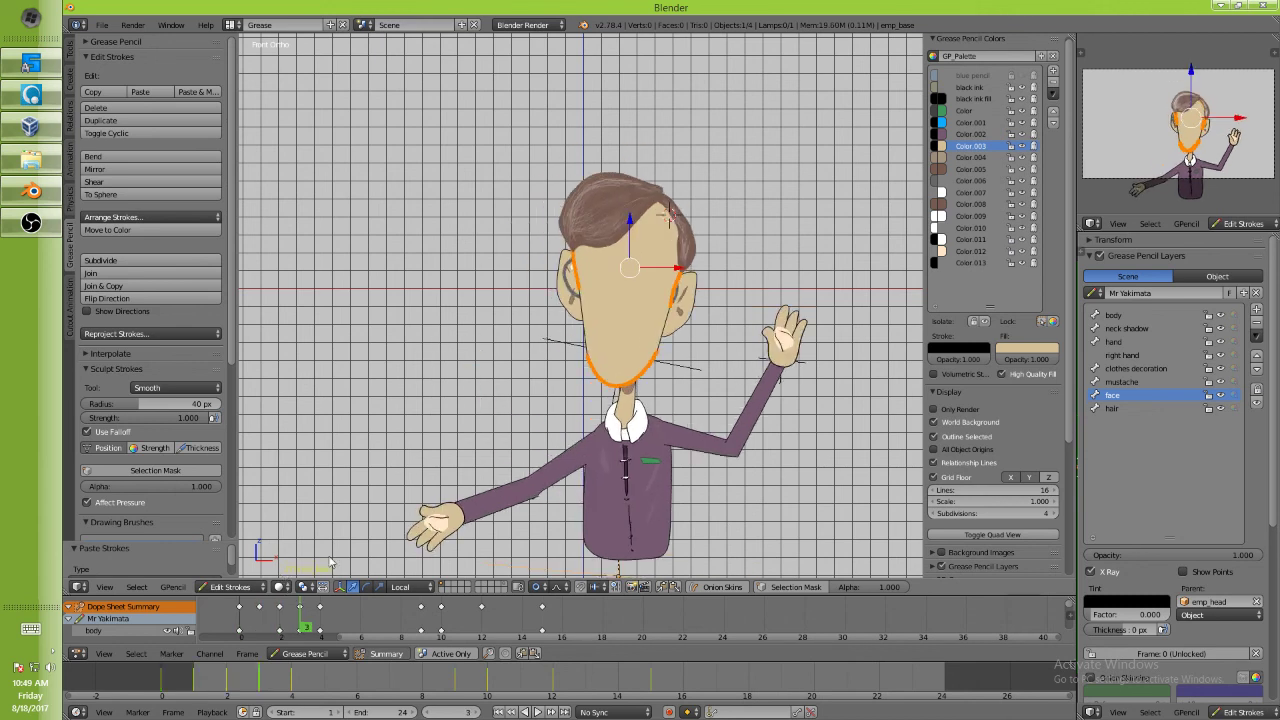
right_drag(668, 370, 665, 380)
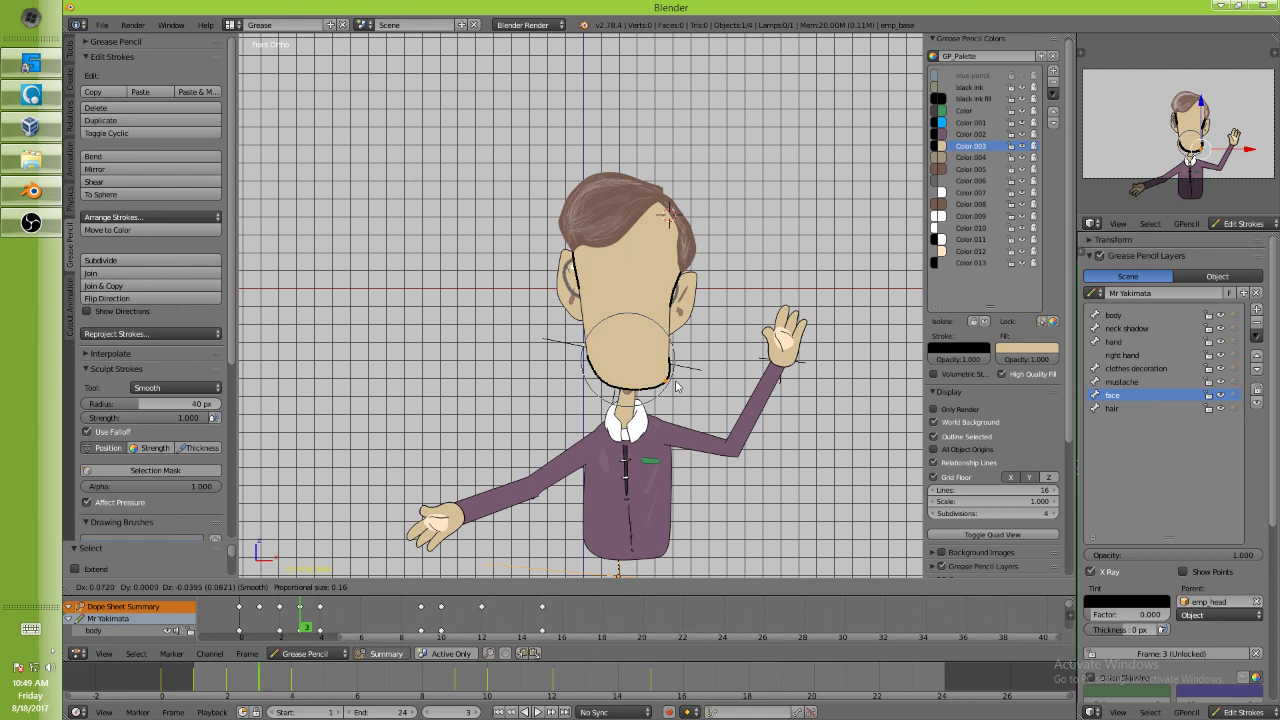
Return to frame 0, select the whole linked face outline stroke and dissolve it.
key(Left)
key(Left)
key(Left)
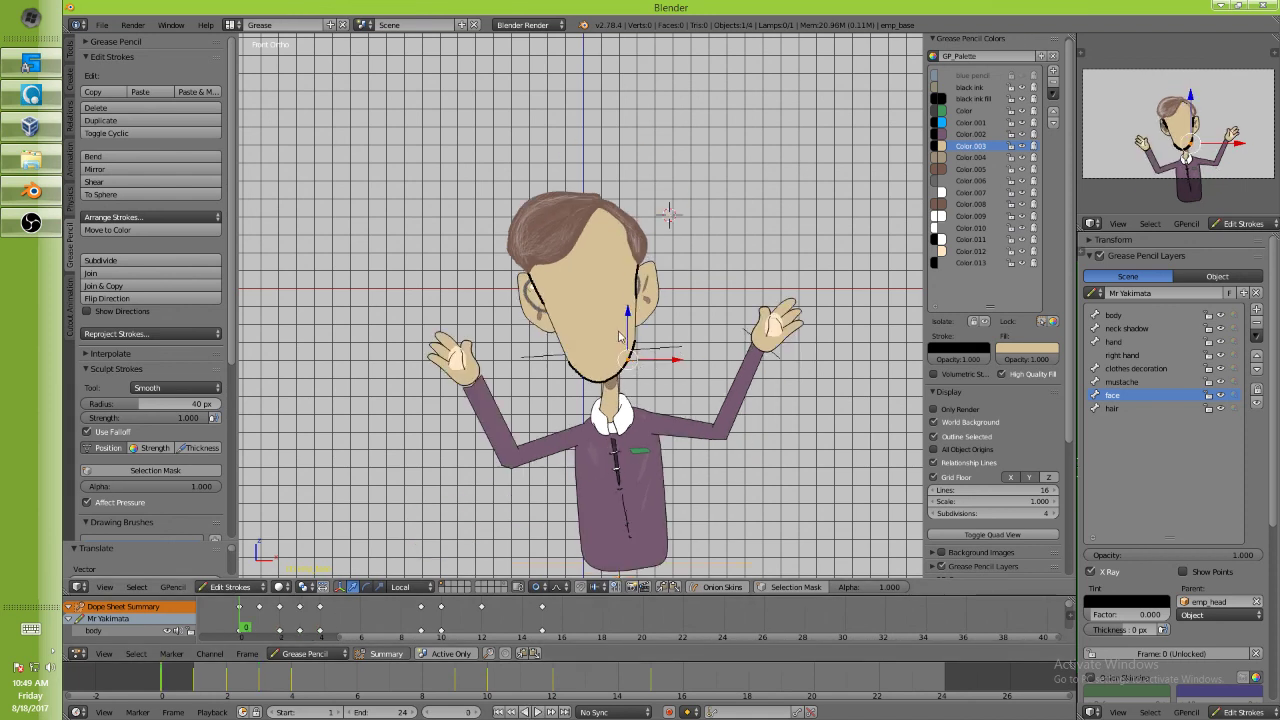
key(l)
key(ctrl+x)
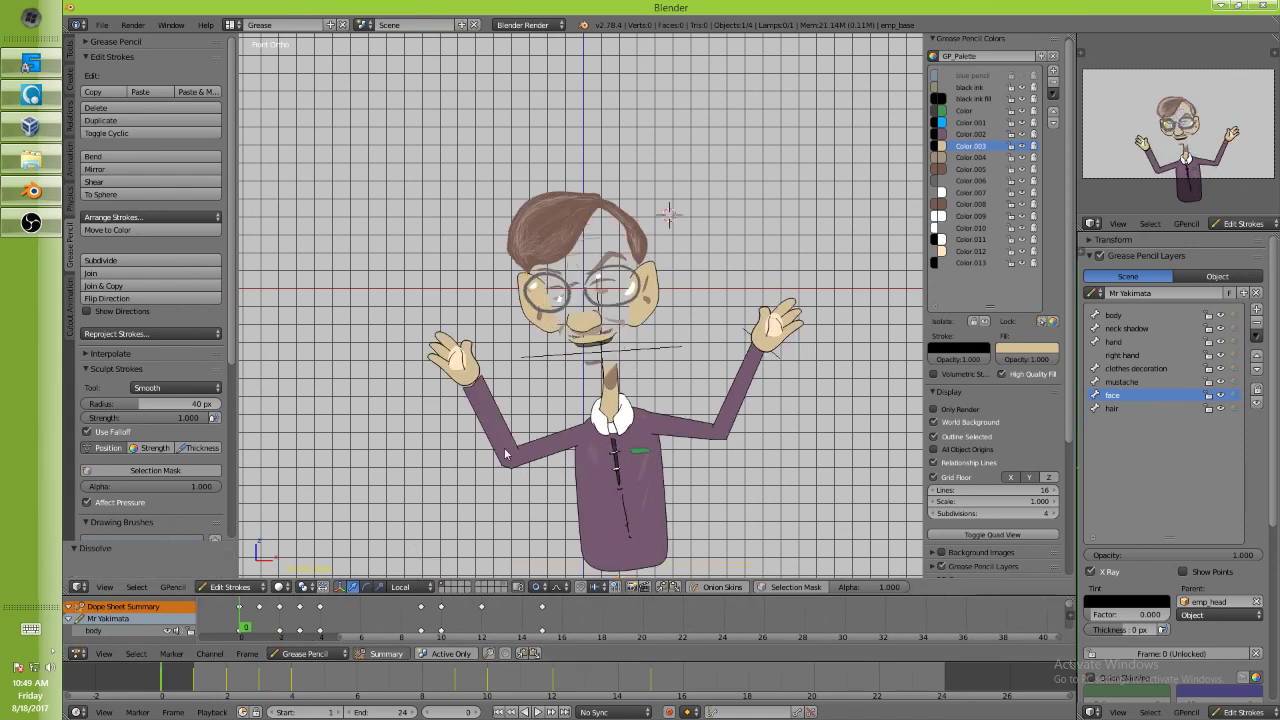
Step forward to frame 3 and examine the reshaped face outline there.
key(Right)
key(Right)
key(Right)
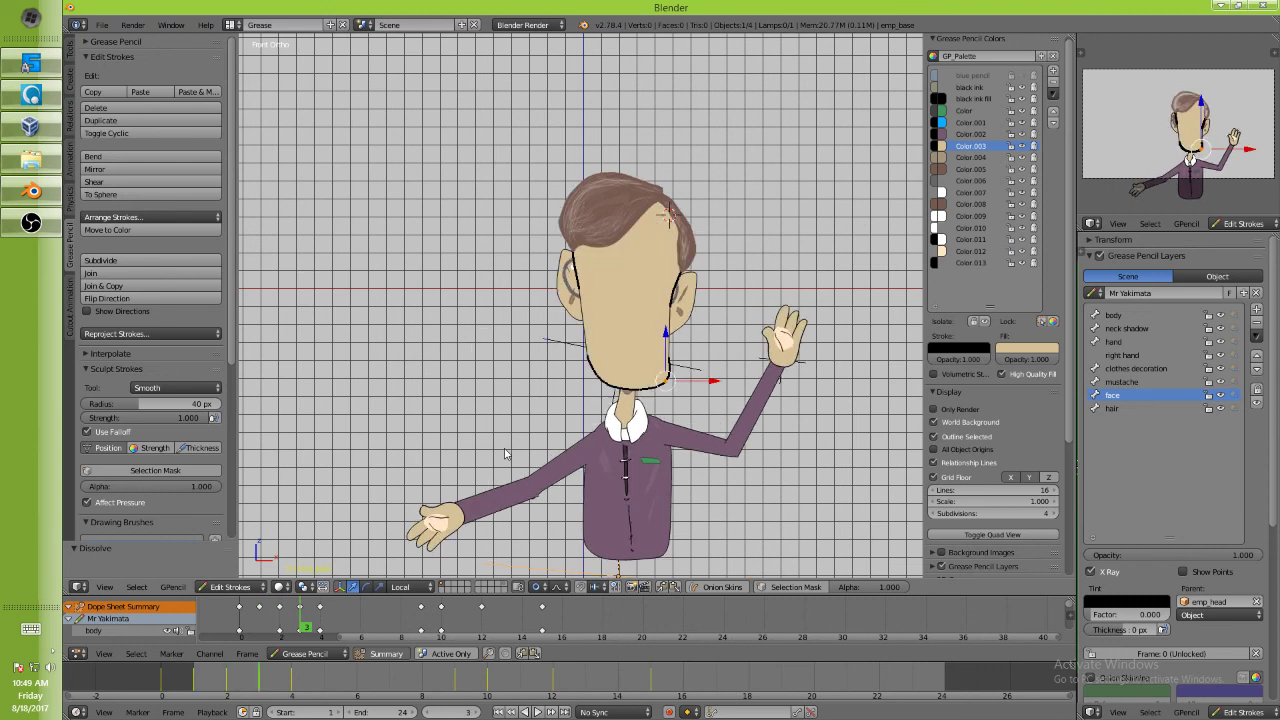
key(Down)
key(Down)
key(Down)
key(Down)
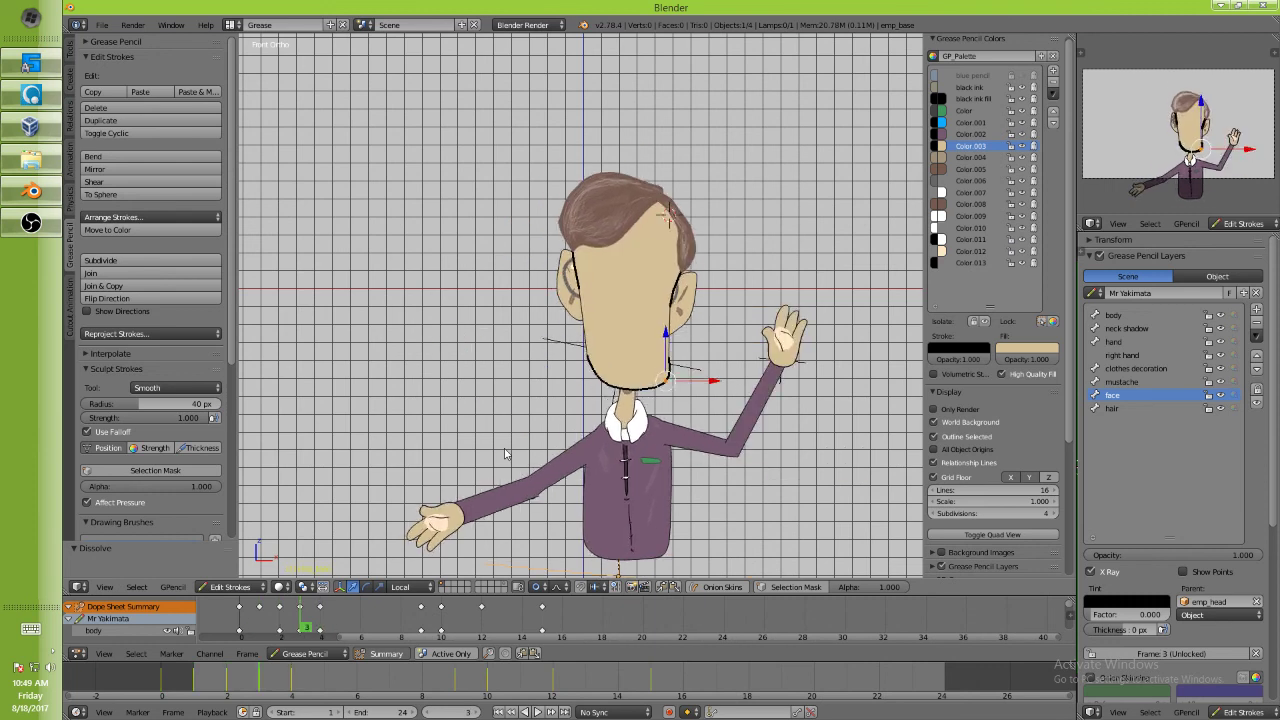